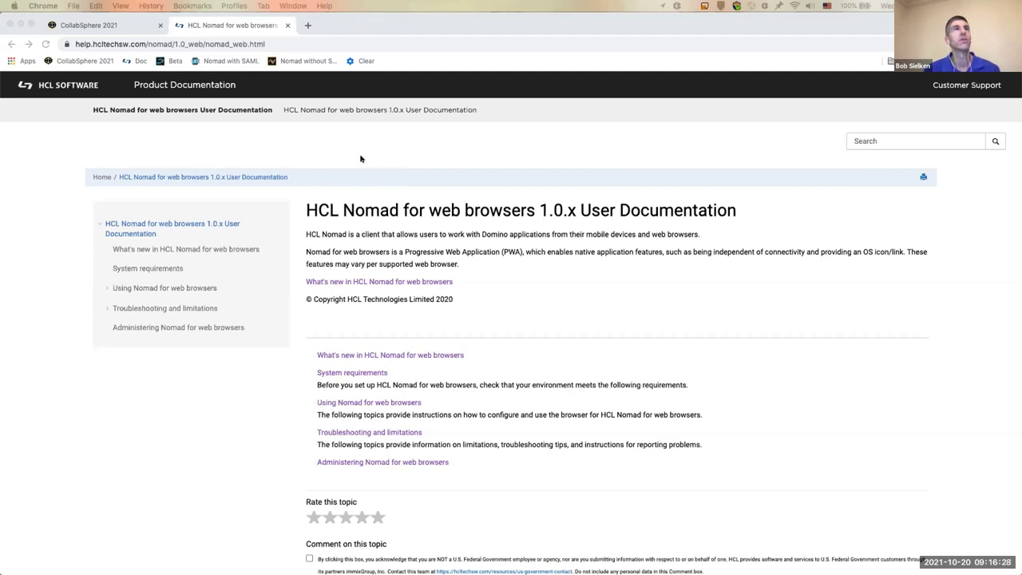
- Open the bookmarked Nomad with SAML site and sign in with the prefilled account credentials
left_click(230, 62)
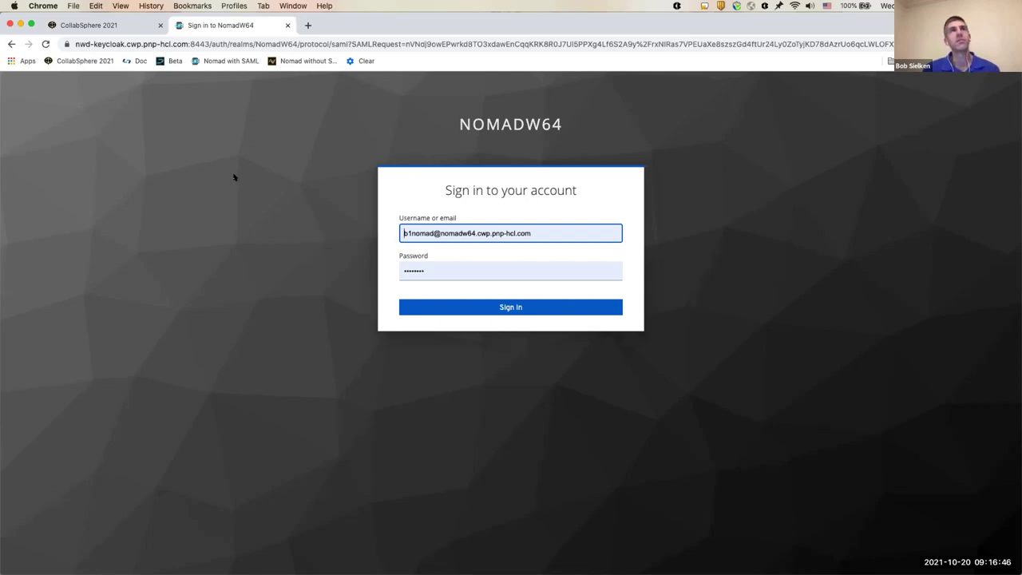
left_click(475, 312)
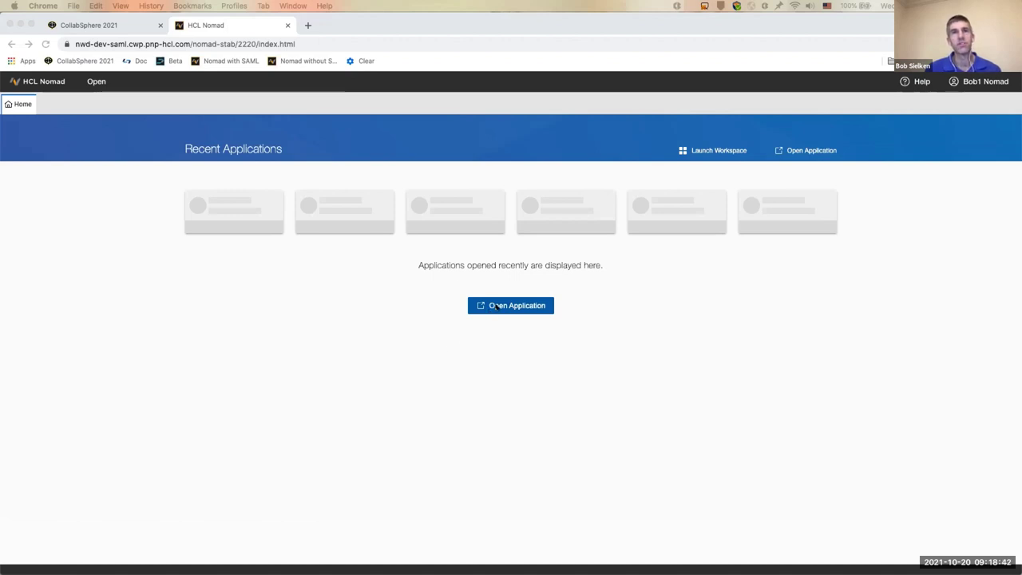
left_click(438, 329)
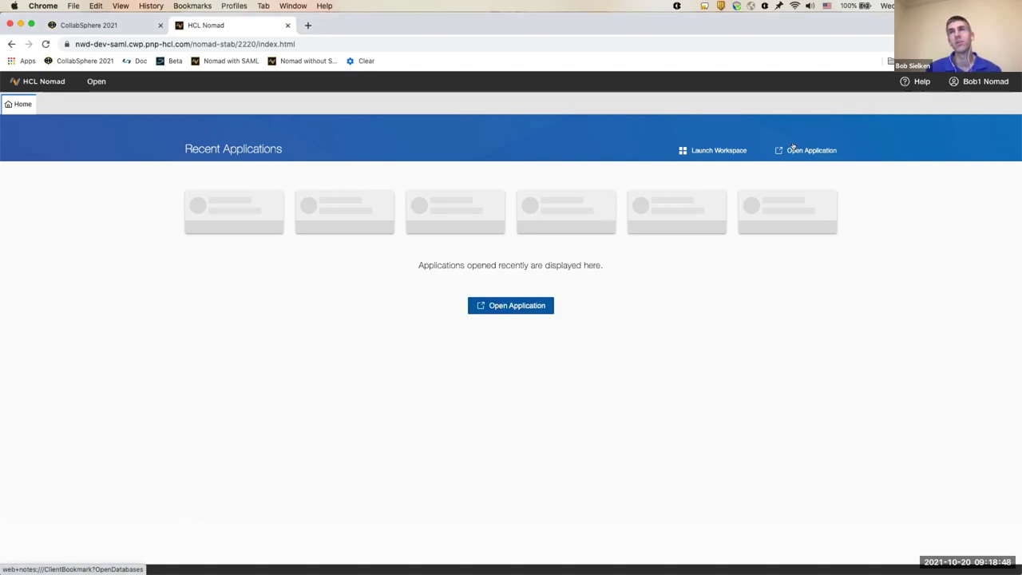
- Open the Domino Backup application from the server nomadw64/pnphcl
left_click(95, 83)
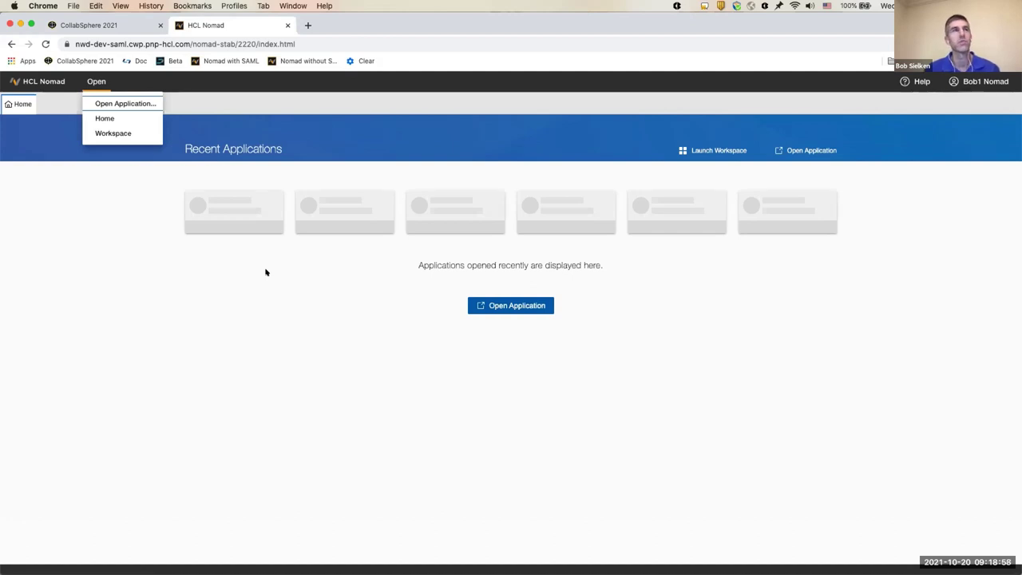
left_click(128, 103)
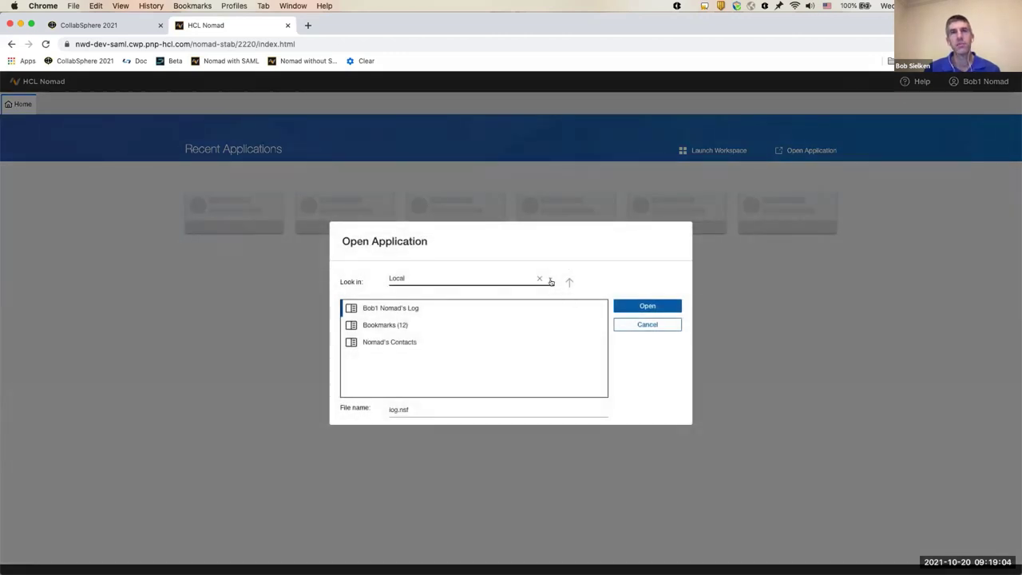
left_click(550, 281)
left_click(499, 316)
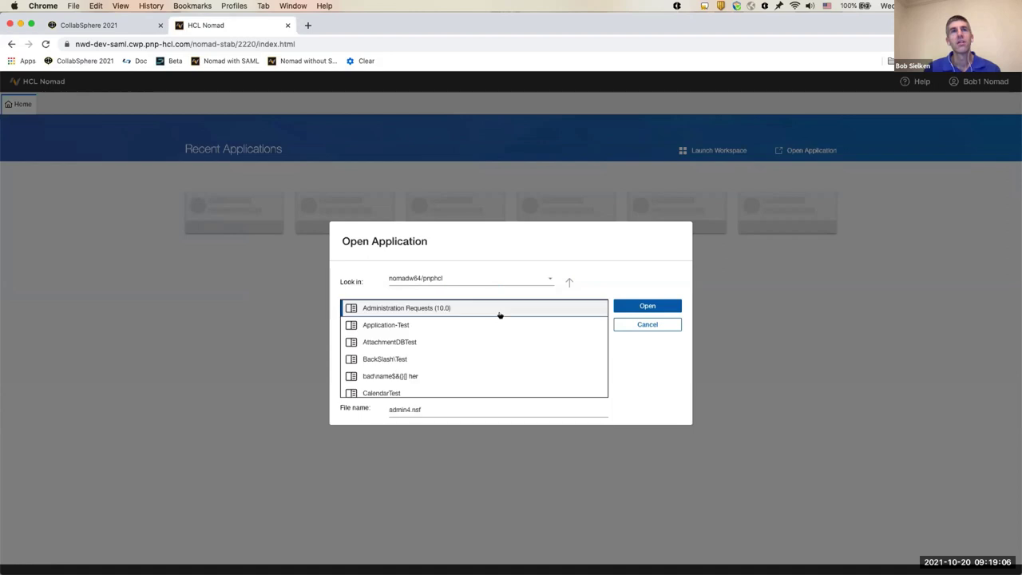
scroll(456, 365, "down", 4)
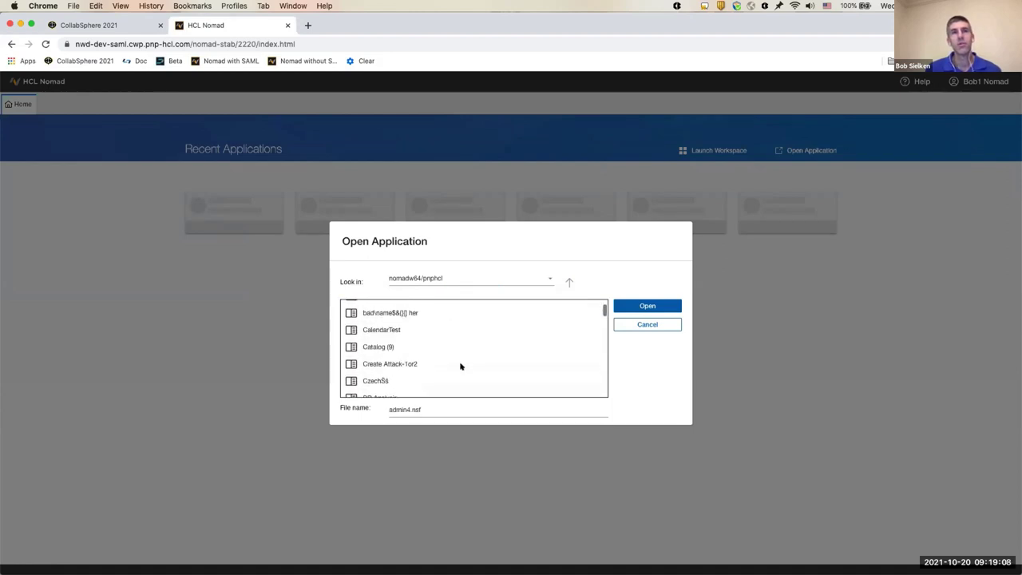
scroll(459, 366, "down", 5)
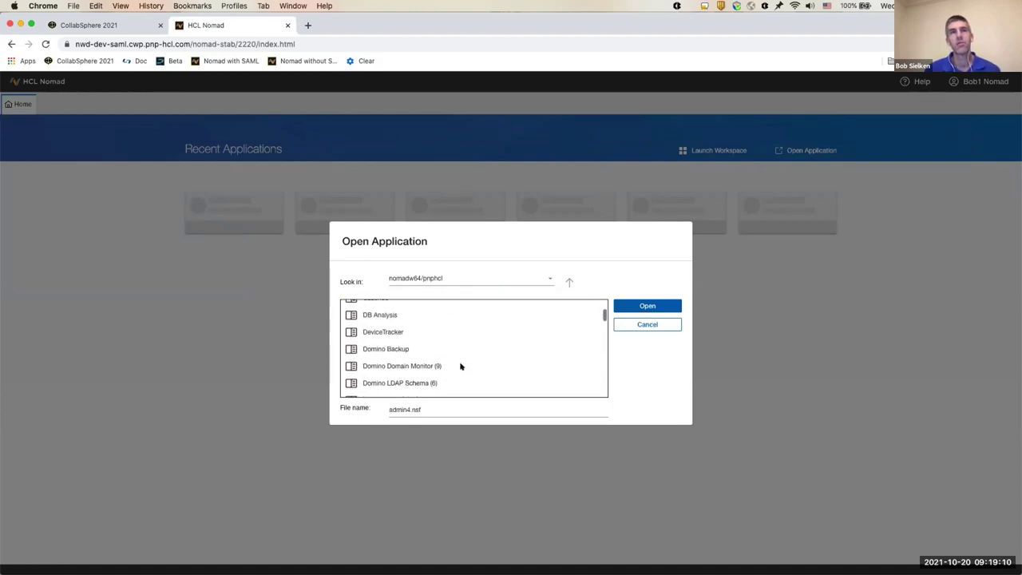
double_click(387, 349)
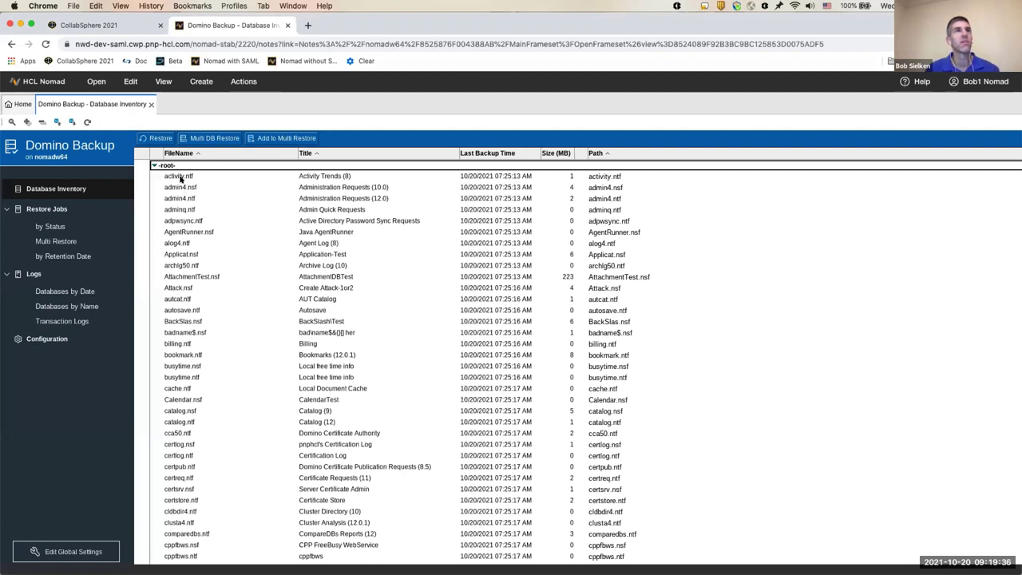
- Collapse the database inventory, expand only the Demo category and open the backup log of ToyStoreQuotes.nsf
left_click(41, 122)
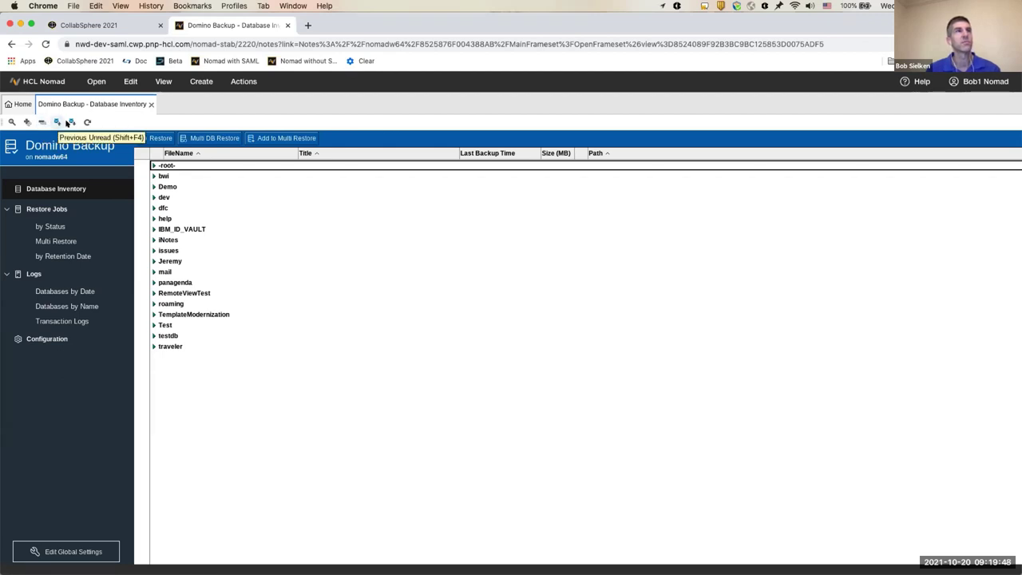
left_click(153, 186)
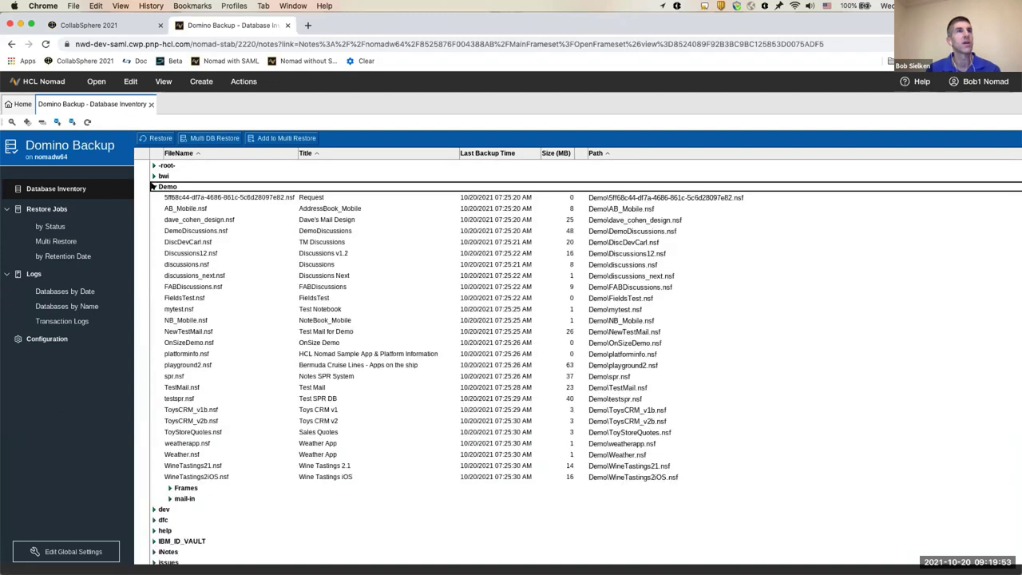
double_click(192, 432)
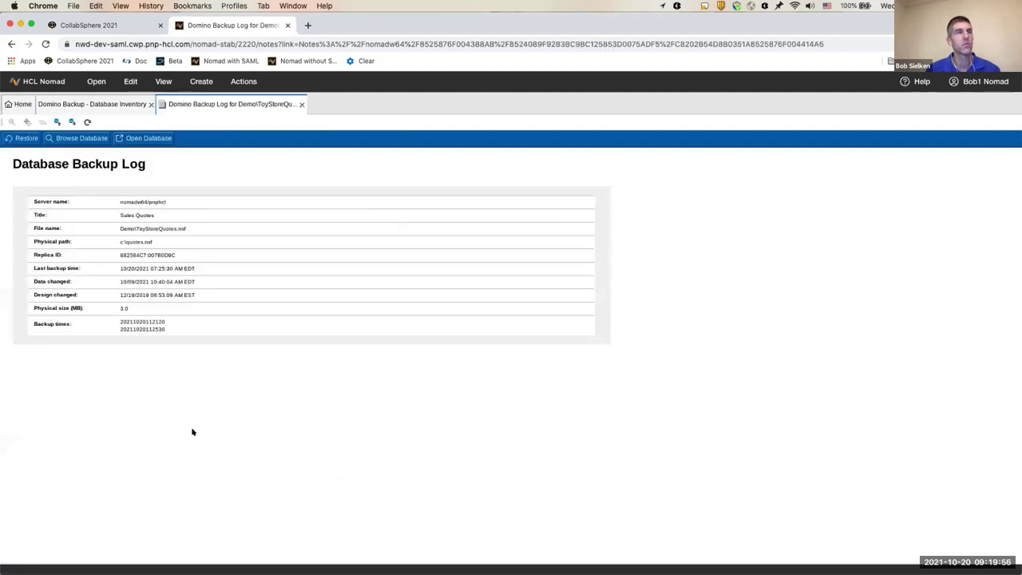
- Open the logged Sales Quotes database with a cross certificate for /MyOrg, and start trusting the signer of the New Toy Proposal action
left_click(155, 139)
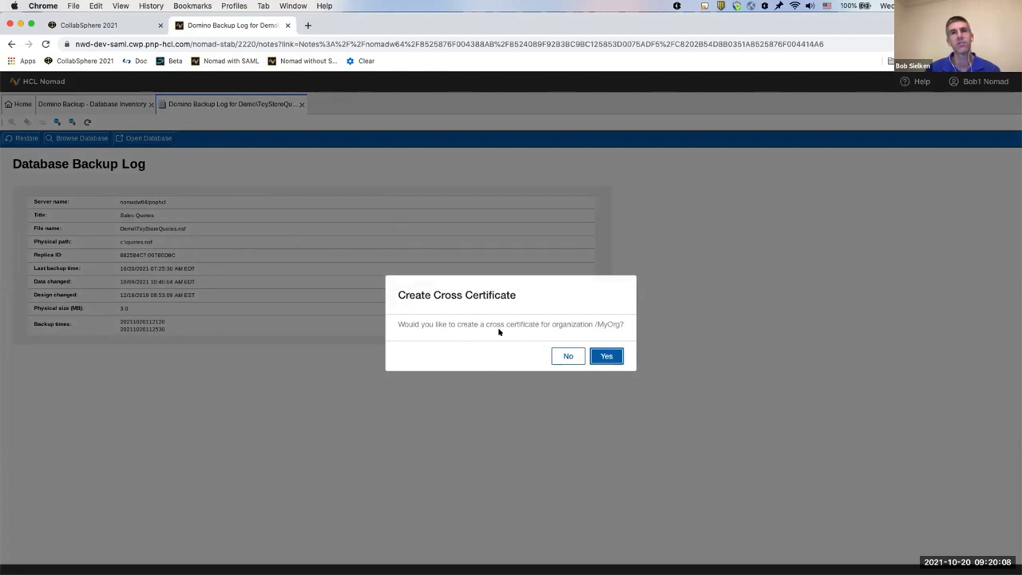
left_click(596, 355)
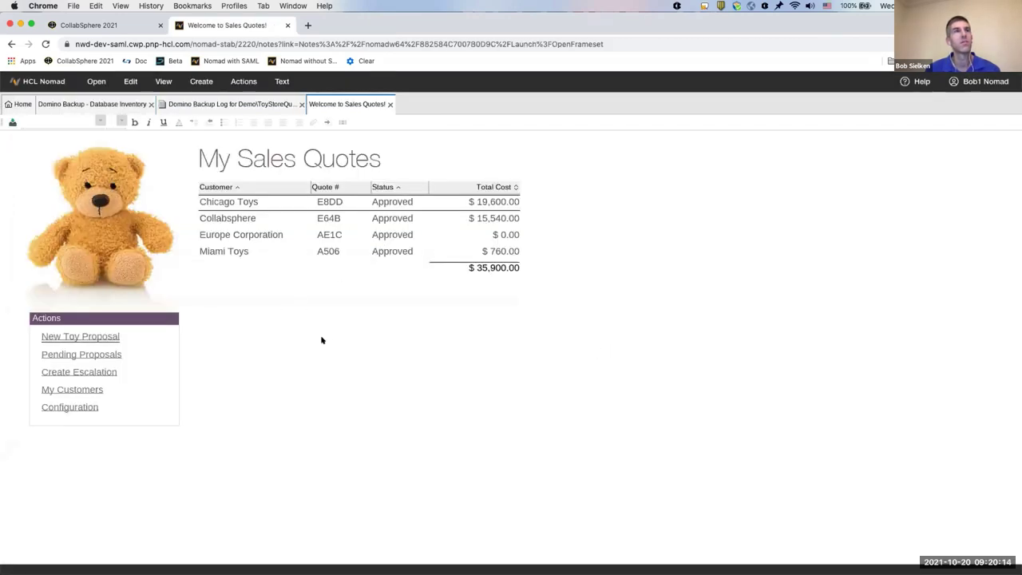
left_click(106, 339)
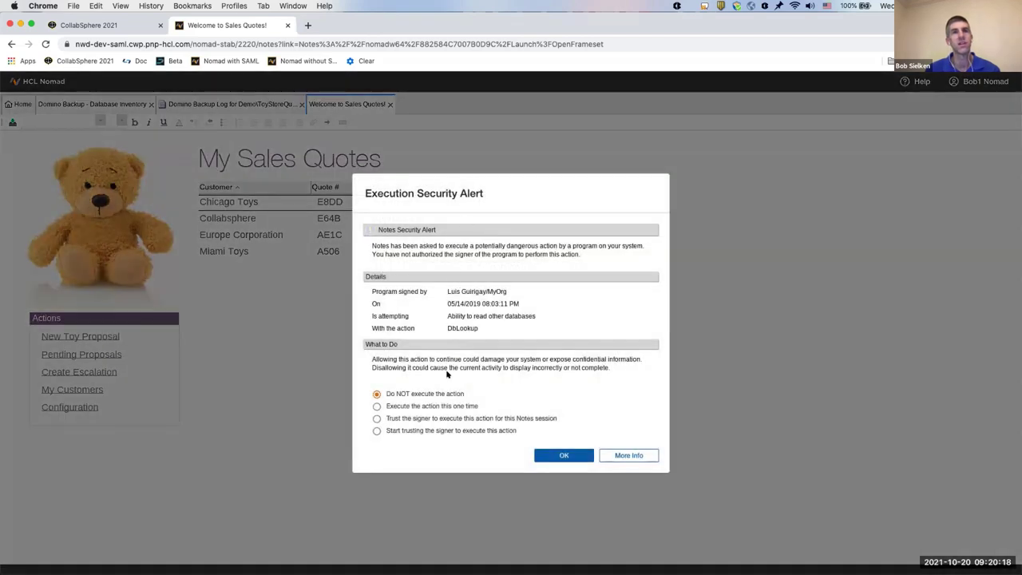
left_click(441, 431)
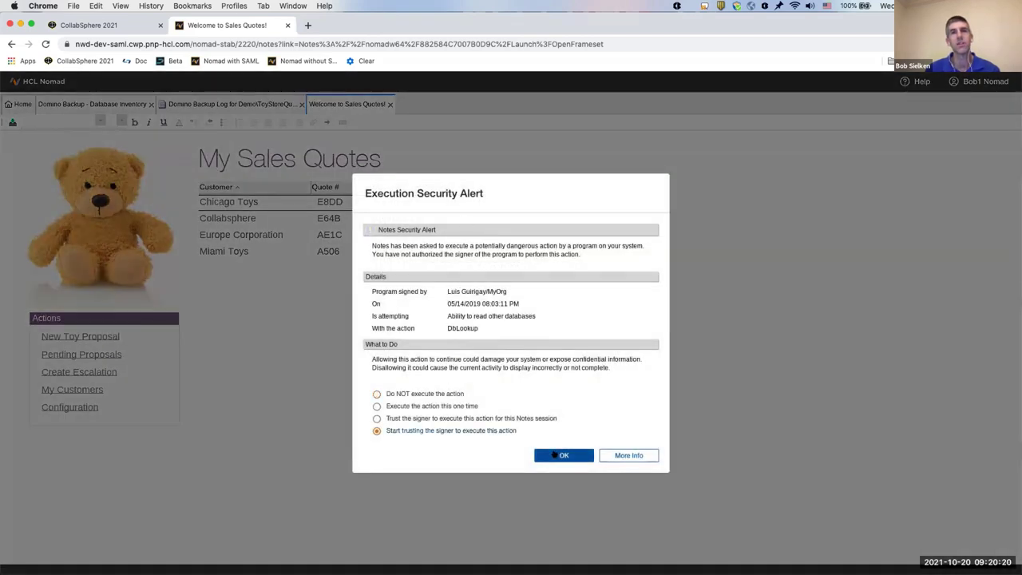
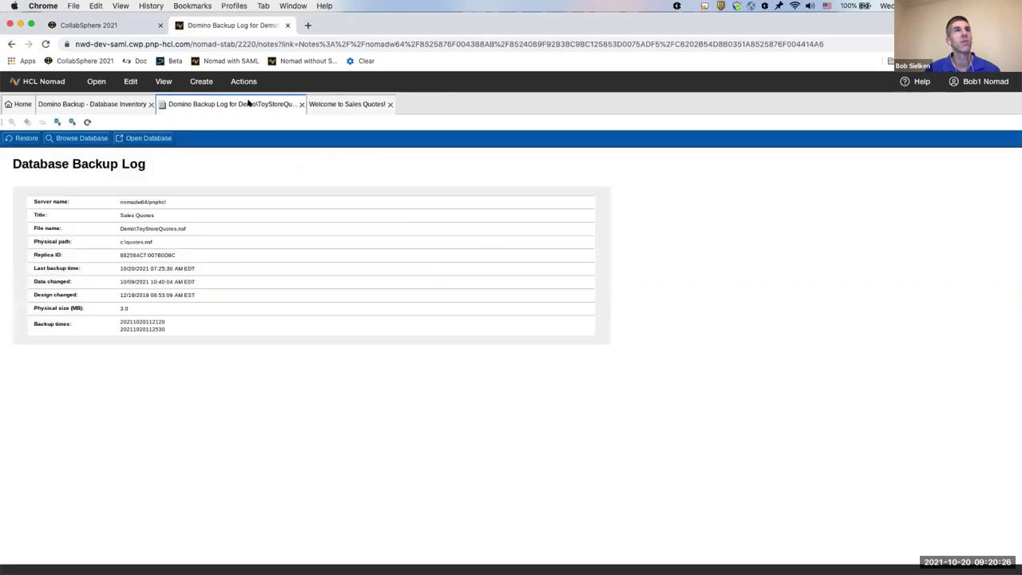
- Return to the ToyStoreQuotes.nsf backup log by way of the database inventory and create a restore job from it
left_click(105, 106)
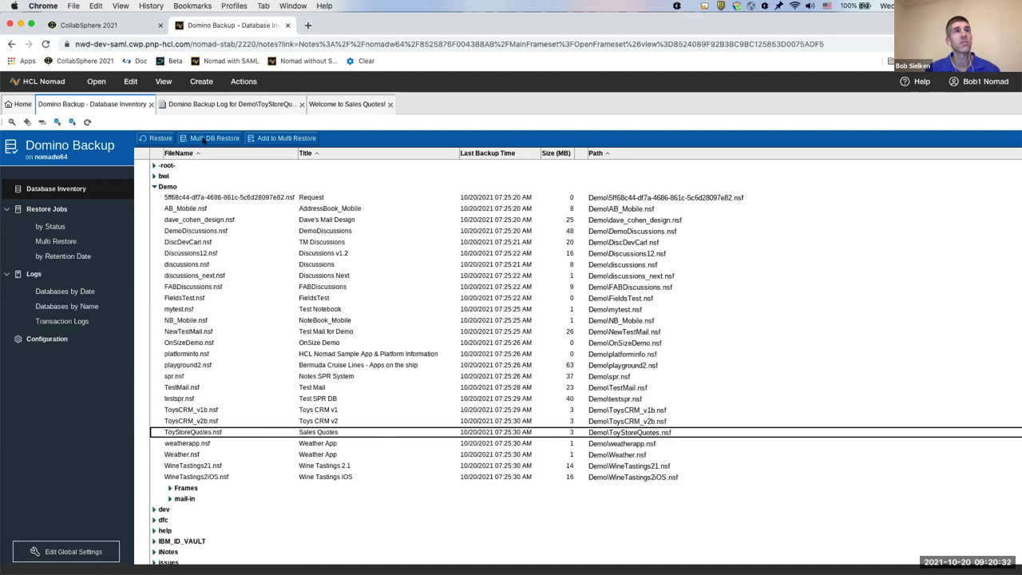
left_click(259, 107)
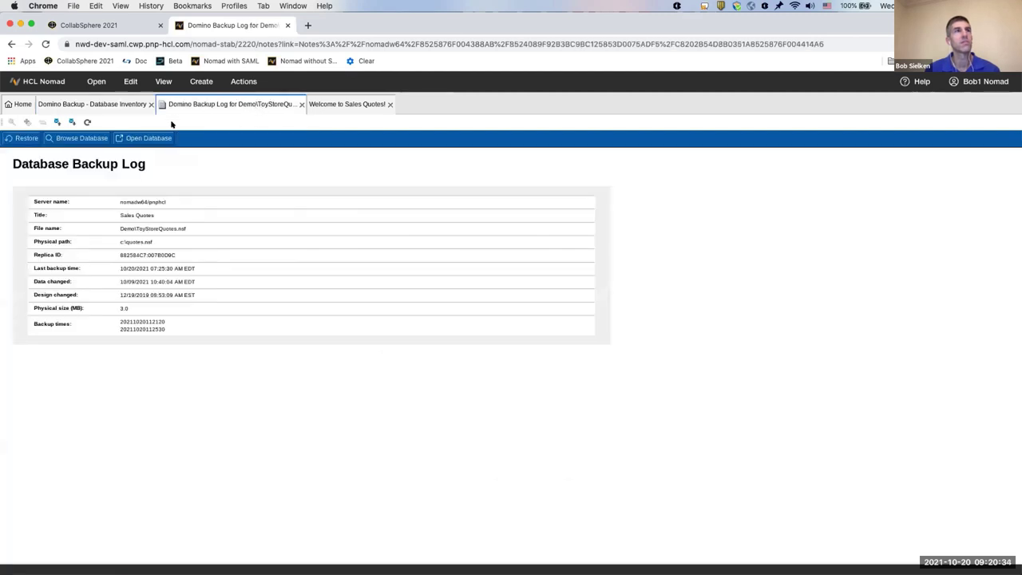
left_click(26, 138)
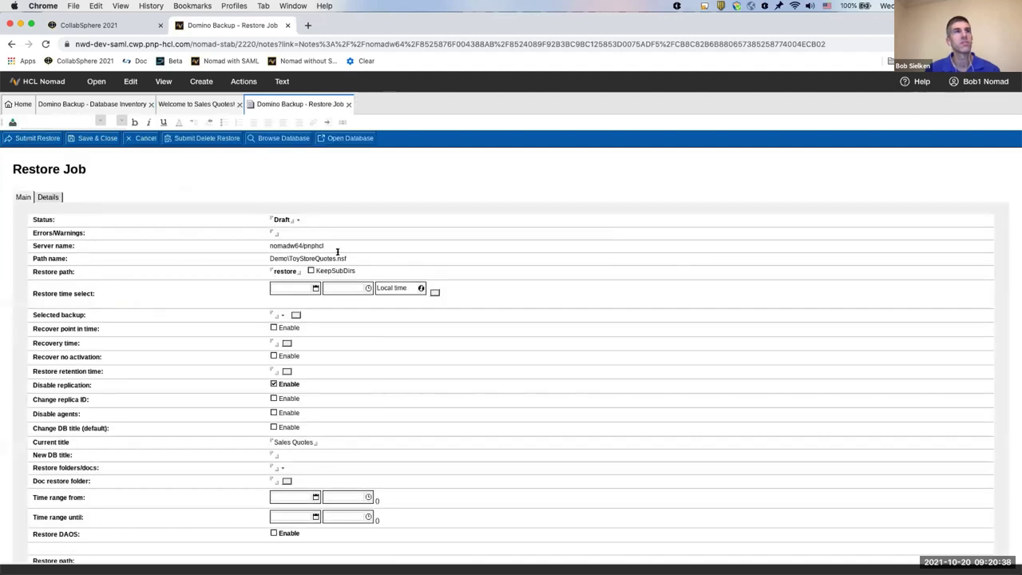
- Look through the status keywords available for the restore job and confirm Draft
left_click(296, 220)
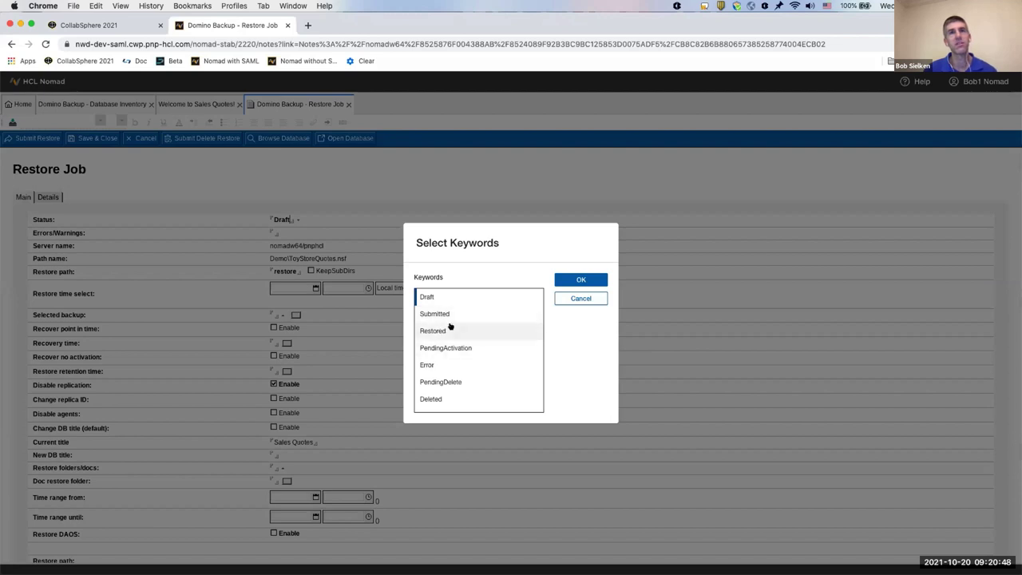
left_click(432, 365)
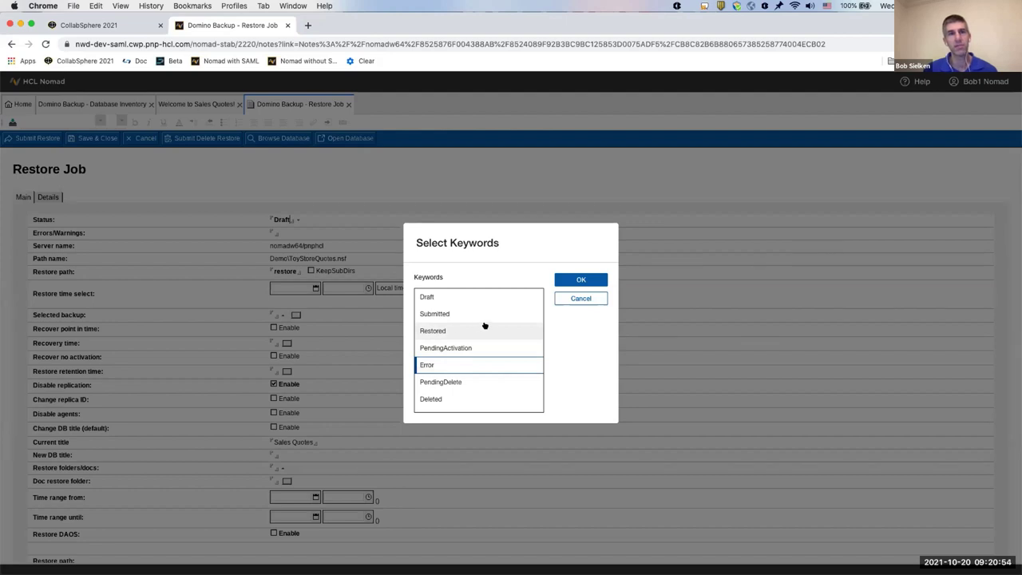
key("Down")
key("Down")
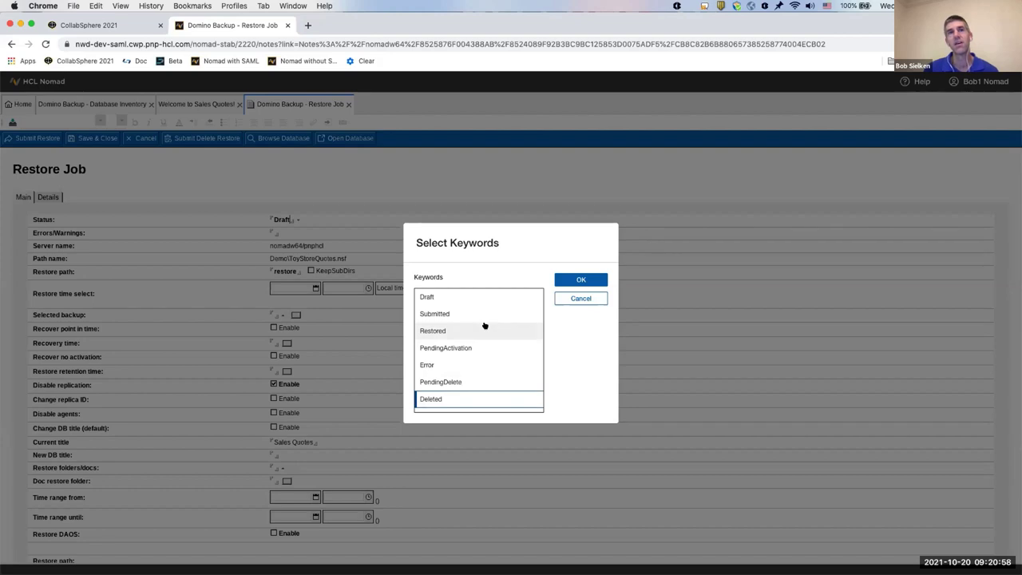
key("Home")
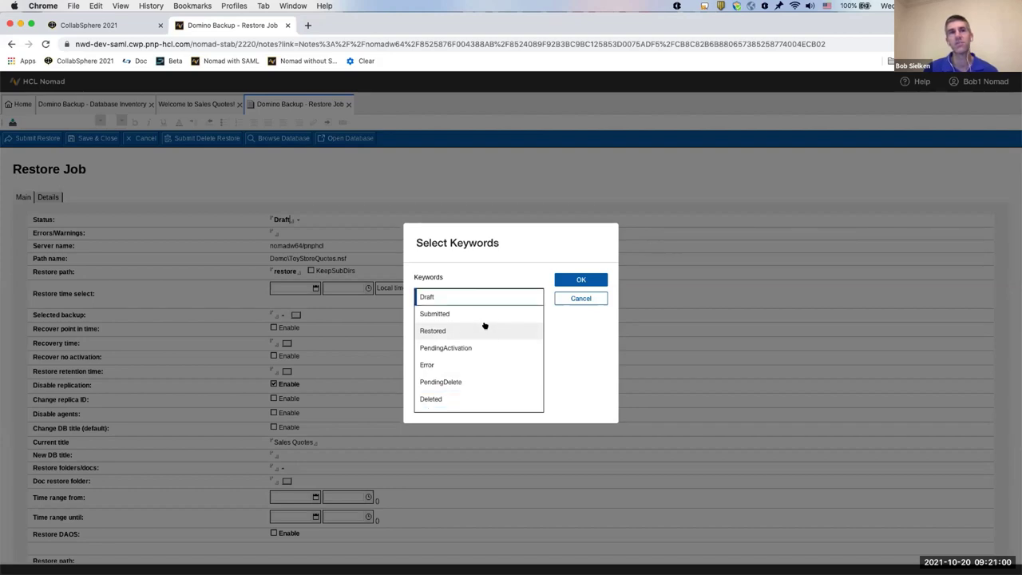
left_click(571, 280)
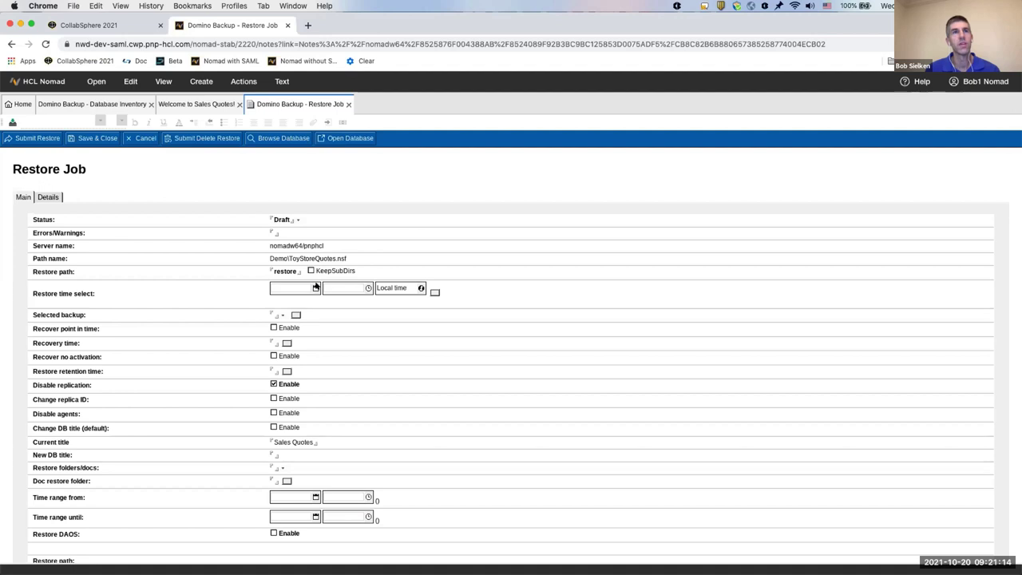
- Set the restore time to 10/13/2021 at 11:16 AM in the GMT-10:00 Hawaii time zone
left_click(316, 288)
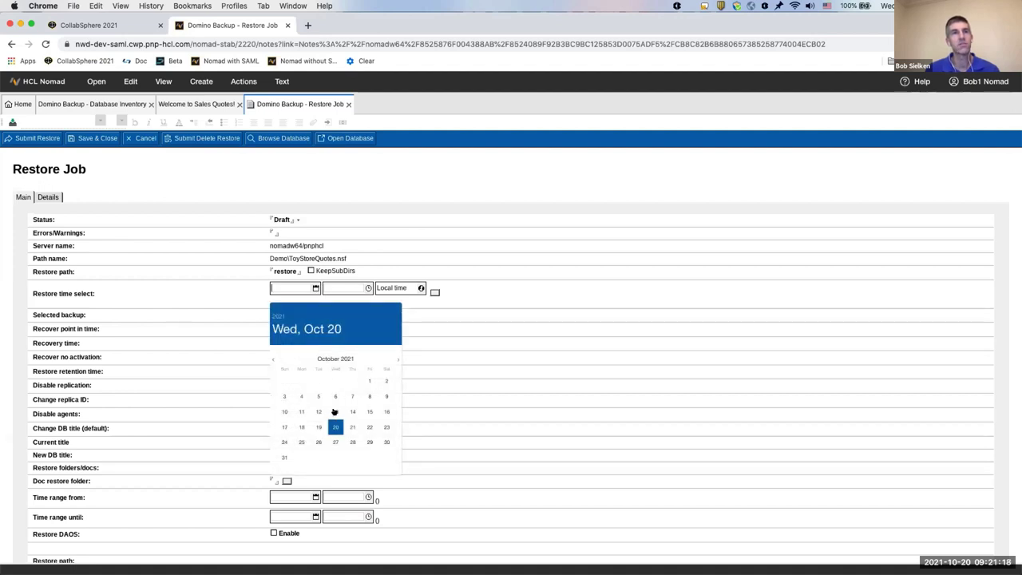
left_click(334, 411)
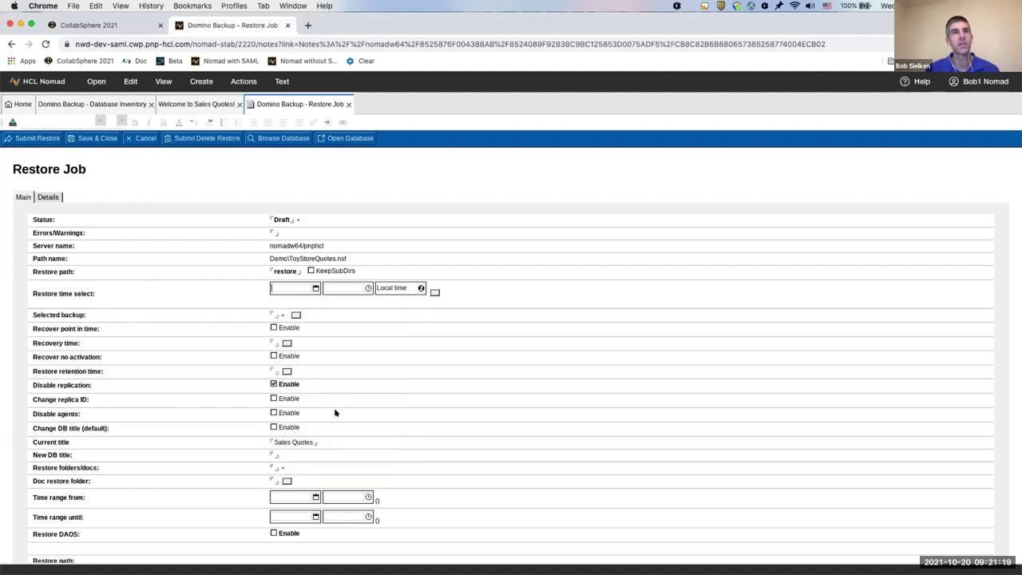
left_click(369, 288)
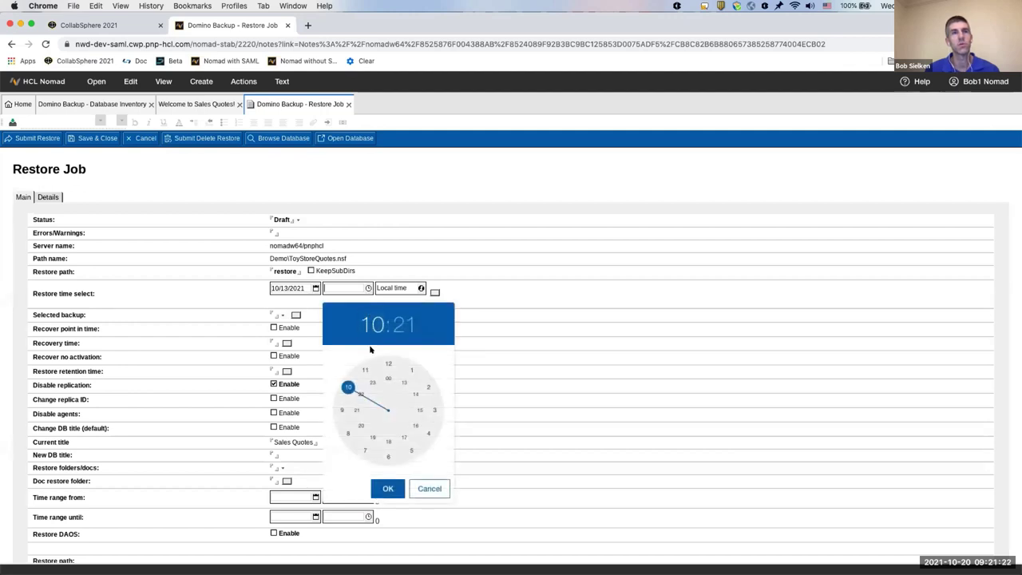
left_click(364, 370)
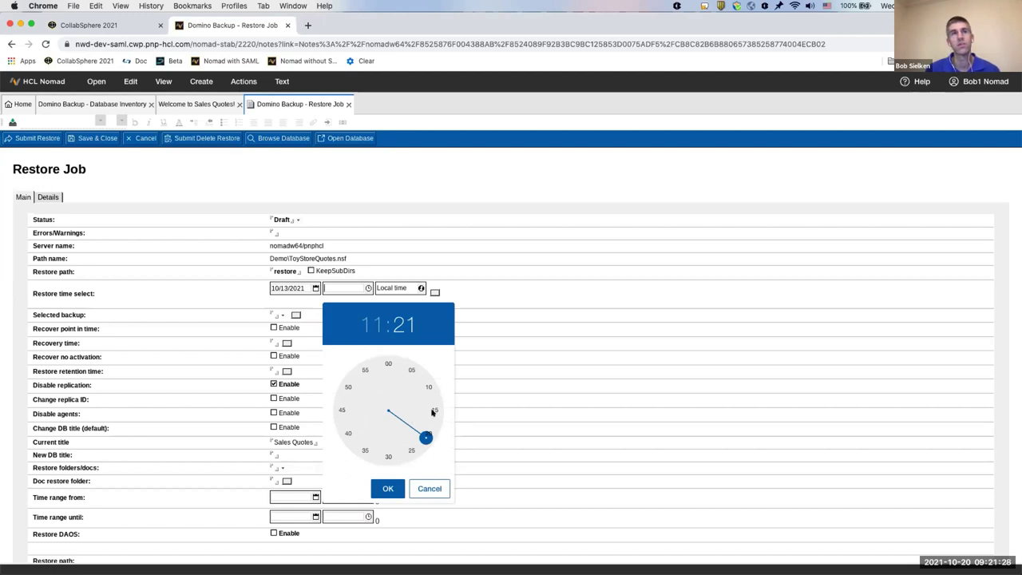
left_click_drag(425, 434, 433, 415)
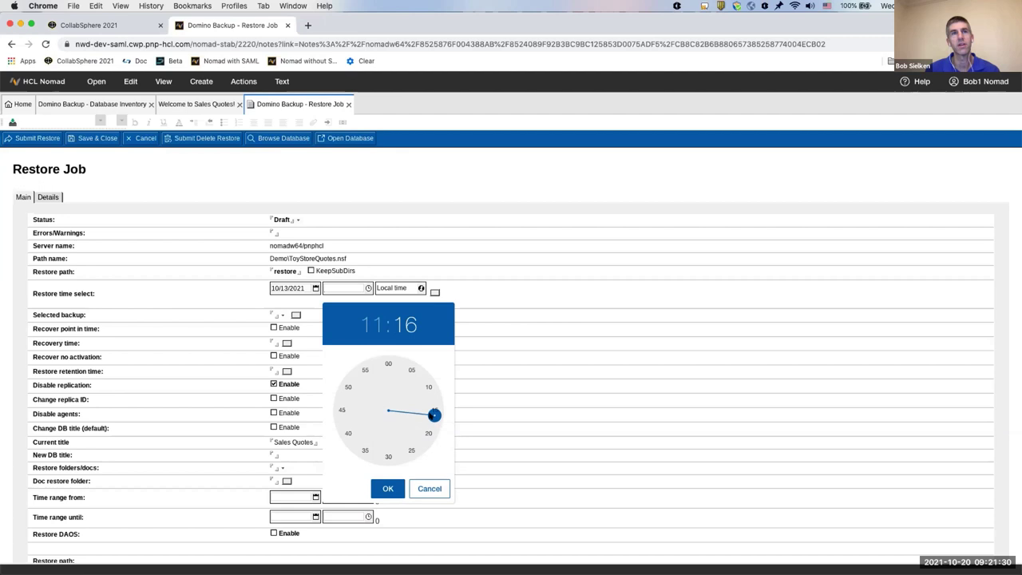
left_click(388, 487)
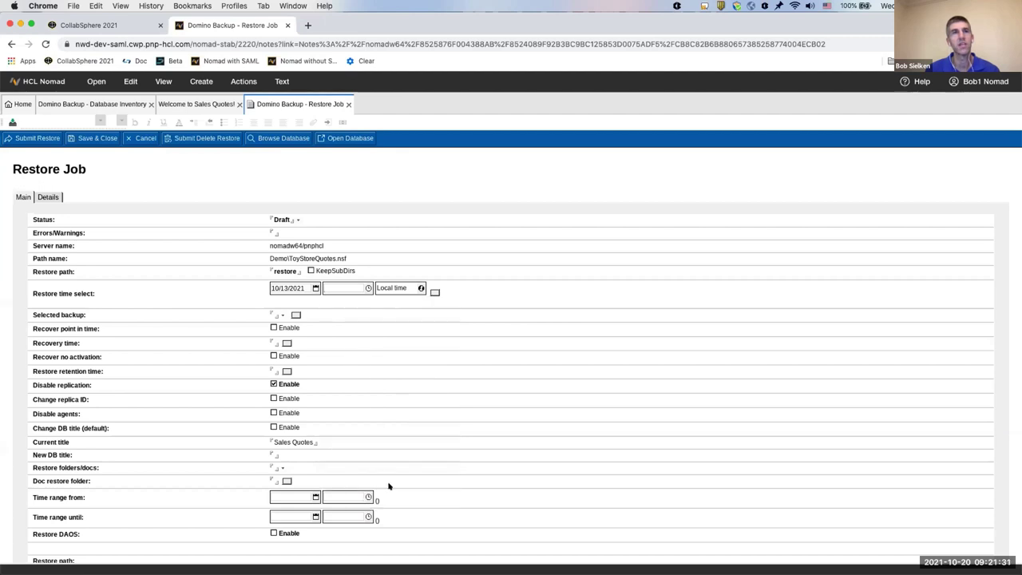
left_click(421, 289)
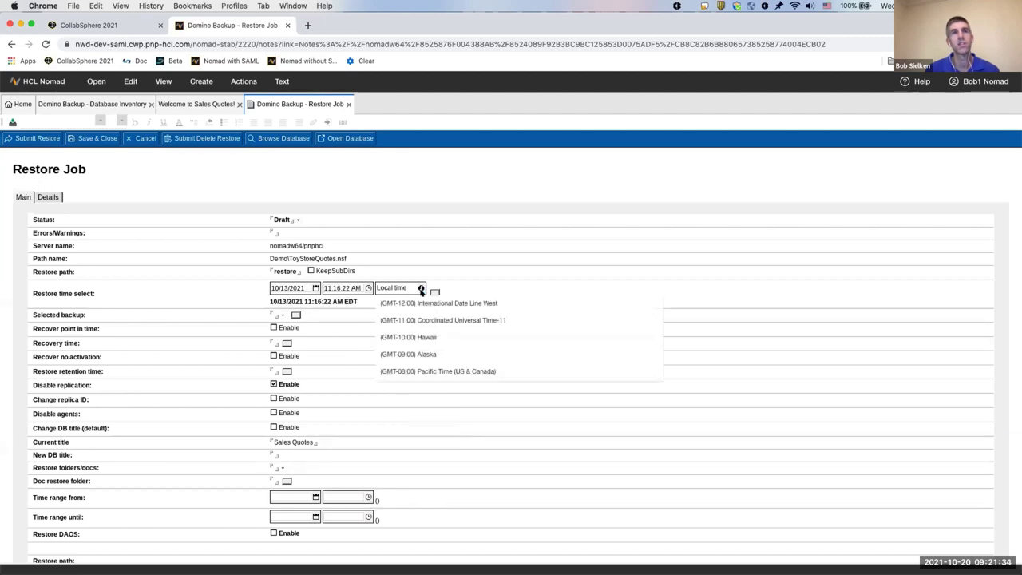
left_click(421, 335)
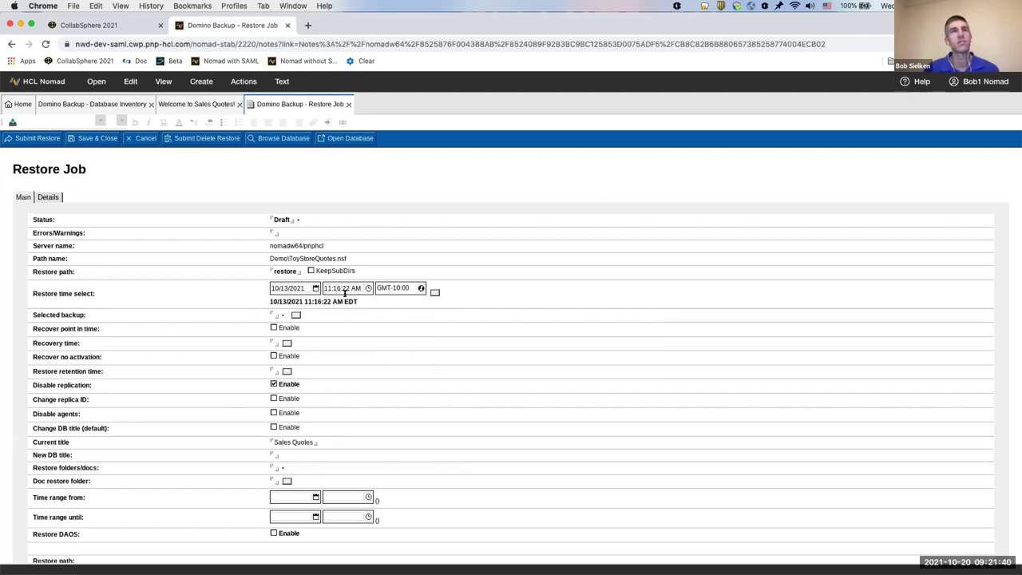
- Reset the restore time to the current local date and time, and select the 10/20/2021_11:25:30_AM_GMT backup
left_click(435, 292)
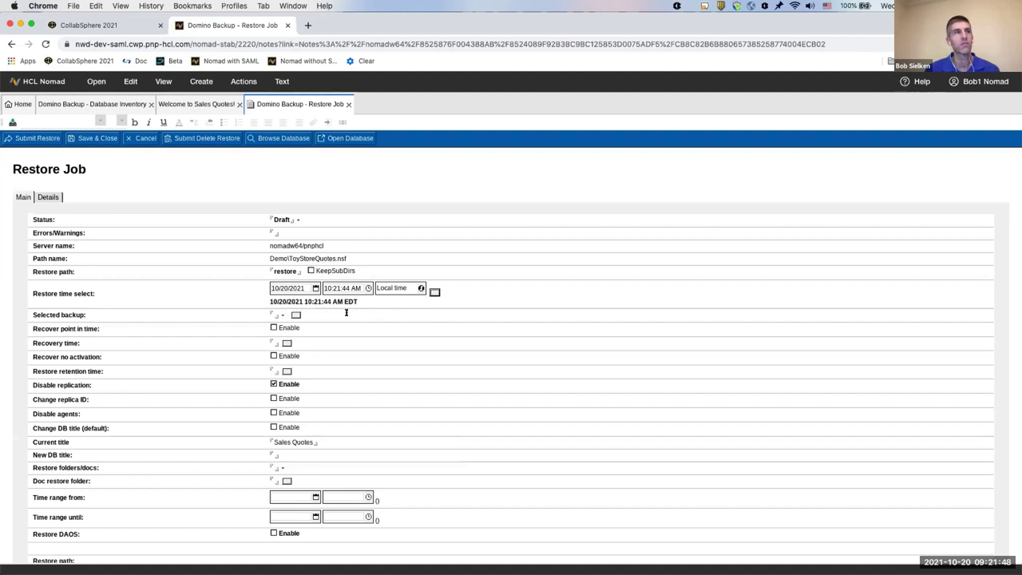
left_click(282, 315)
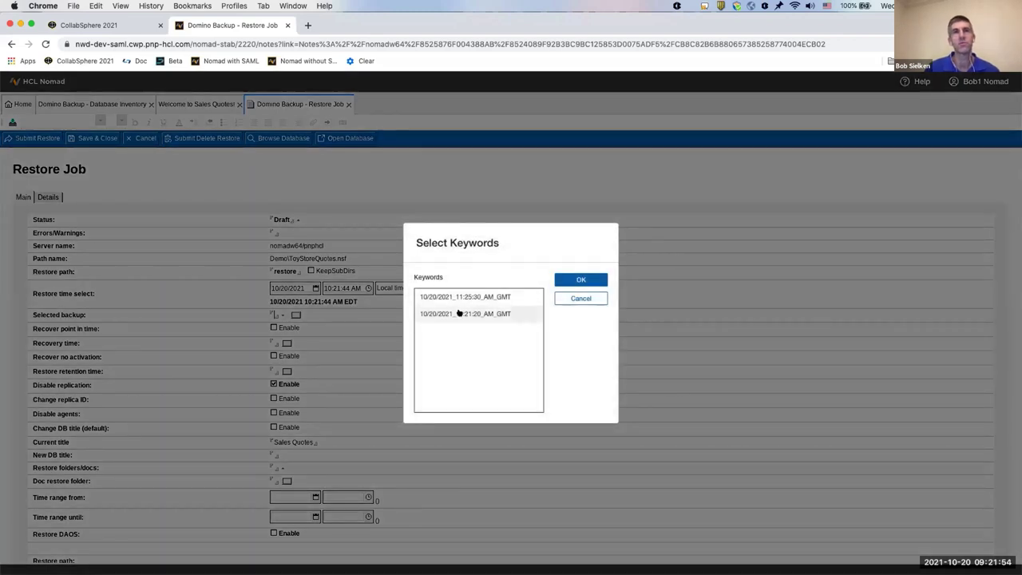
left_click(459, 296)
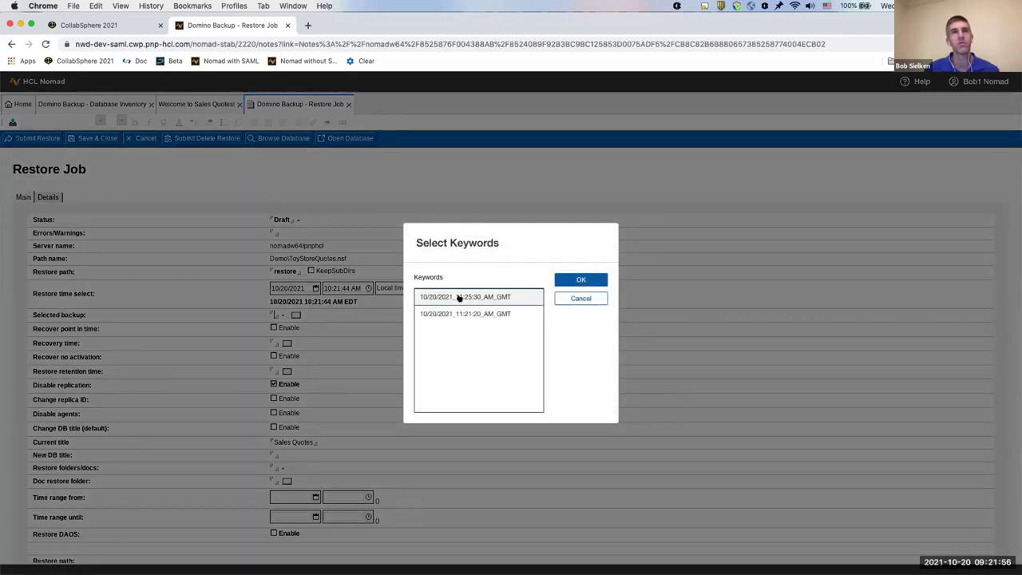
left_click(562, 281)
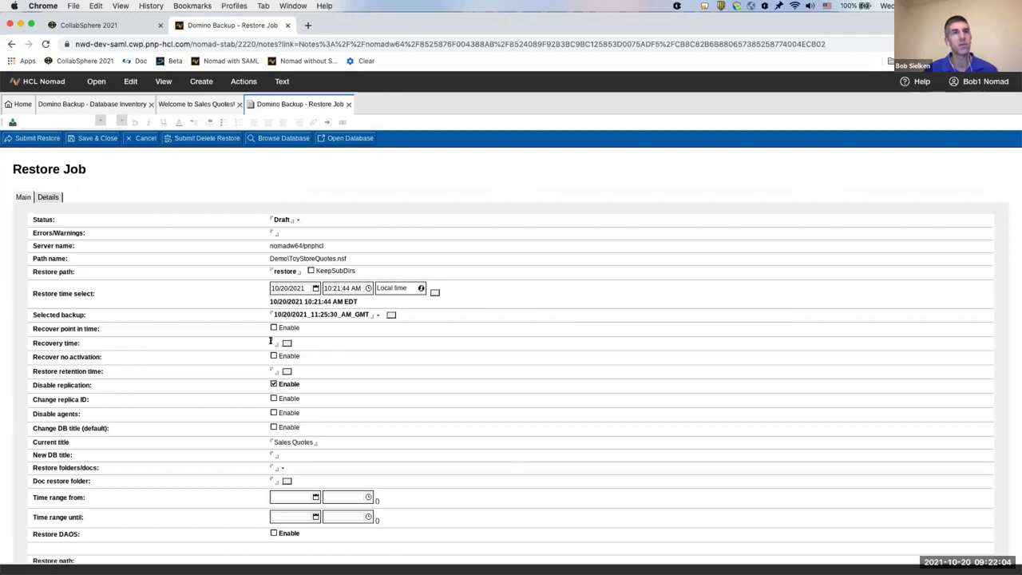
- Try to enter the invalid text aaaaaaa as the restore job's recovery time
type("aaaaaaa")
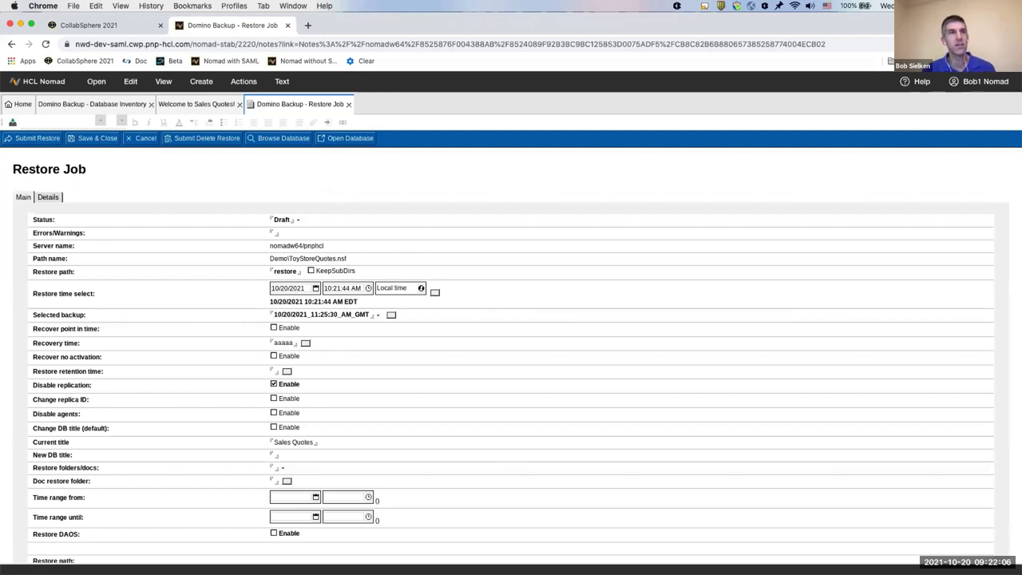
left_click(367, 355)
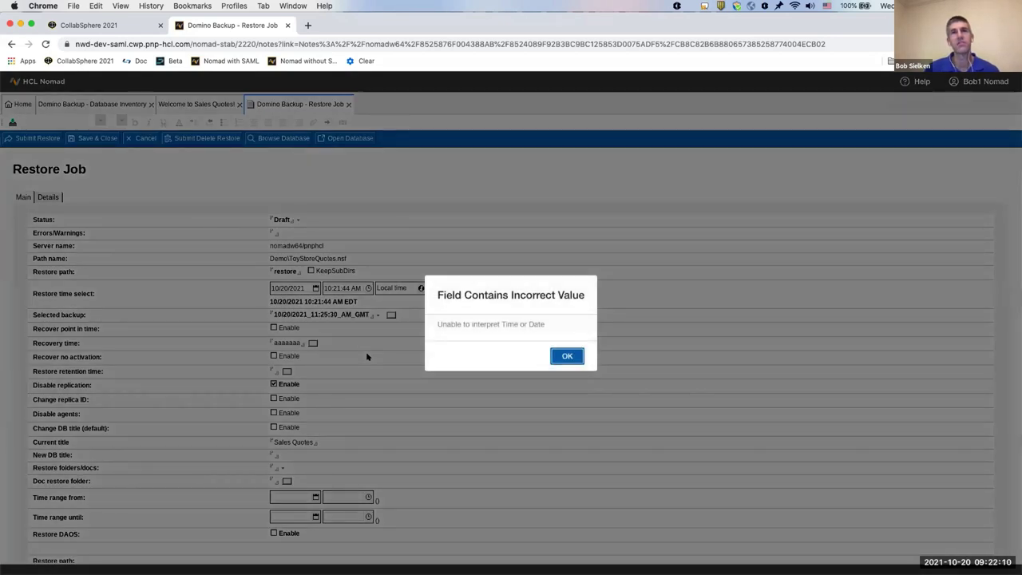
left_click(566, 356)
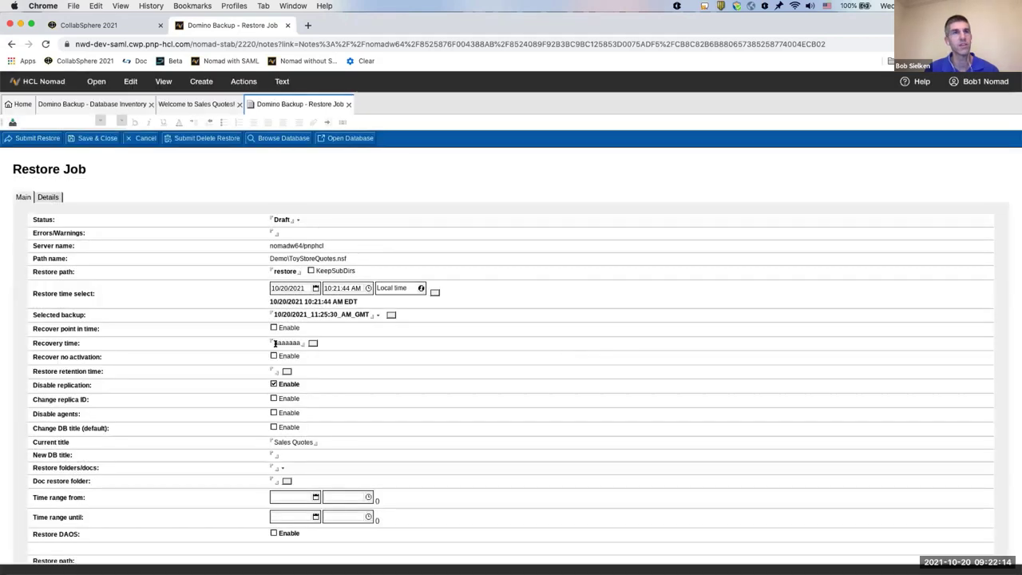
- Clear the recovery time and fill it in with 10/20/2021 10:21:44 AM EDT
key("super+a")
key("BackSpace")
left_click(286, 342)
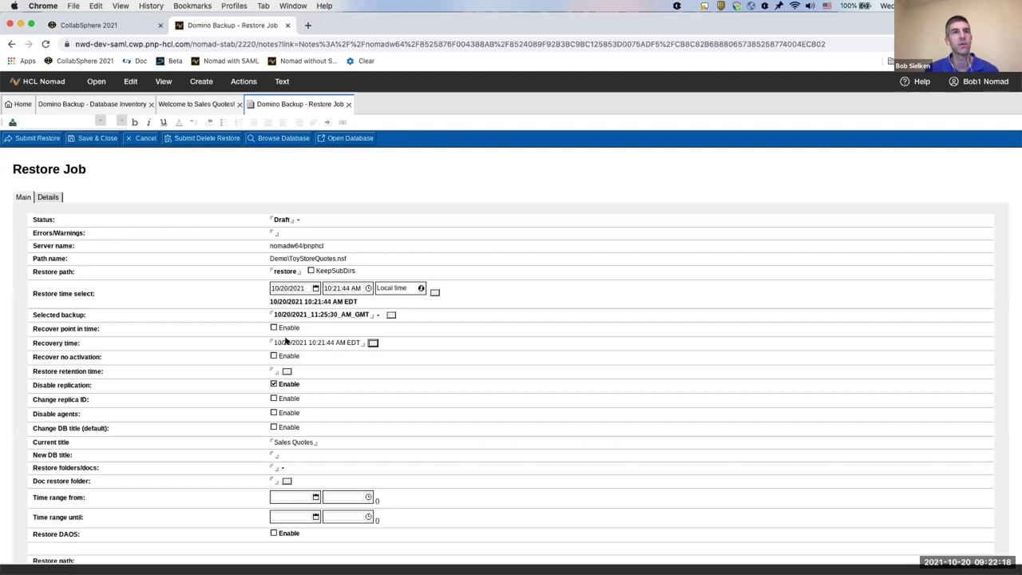
- Examine the context options for the restore job's lower result fields, including the paragraph alignment choices
scroll(411, 408, "down", 4)
right_click(410, 412)
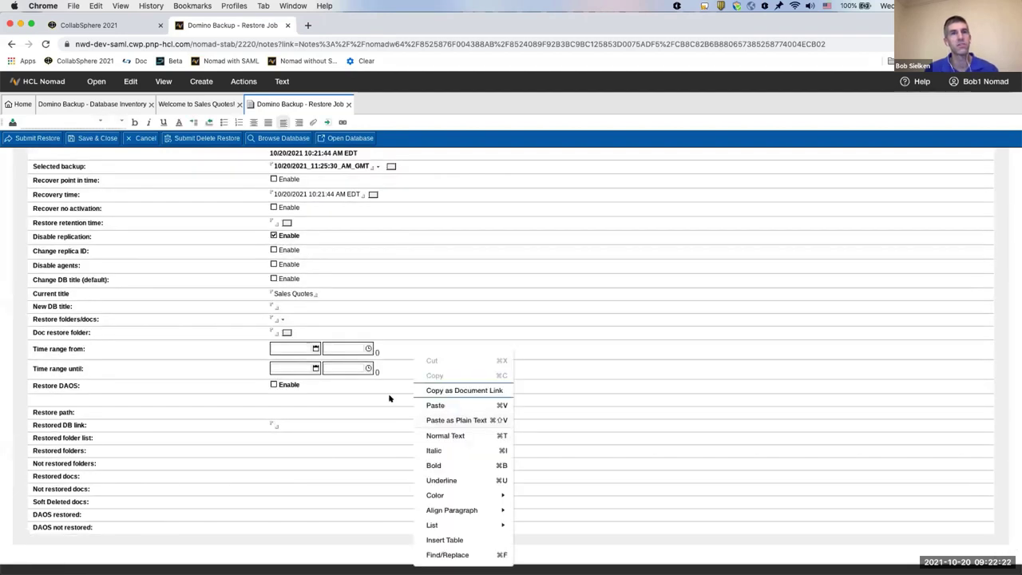
left_click(390, 399)
scroll(390, 399, "up", 1)
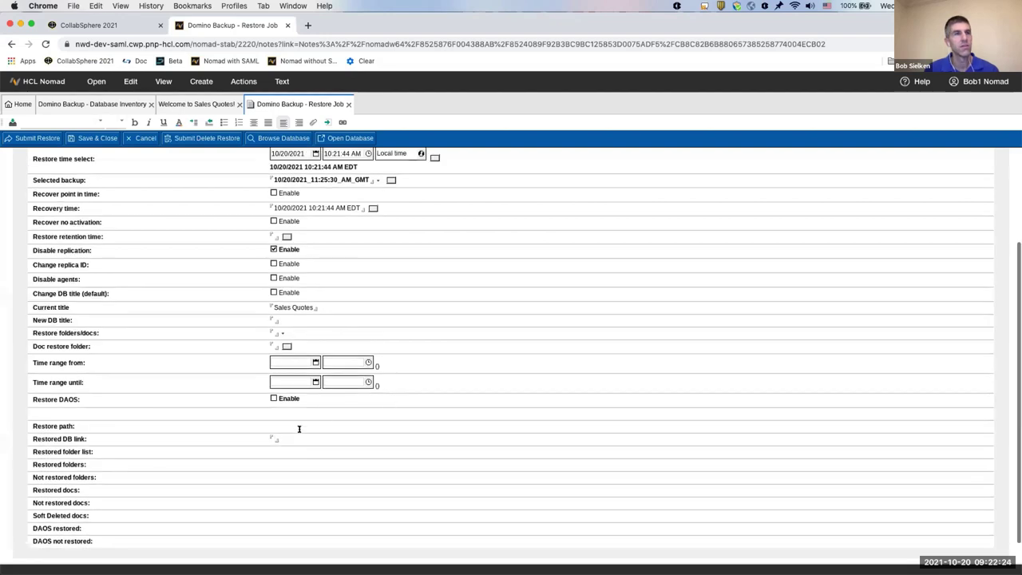
right_click(273, 436)
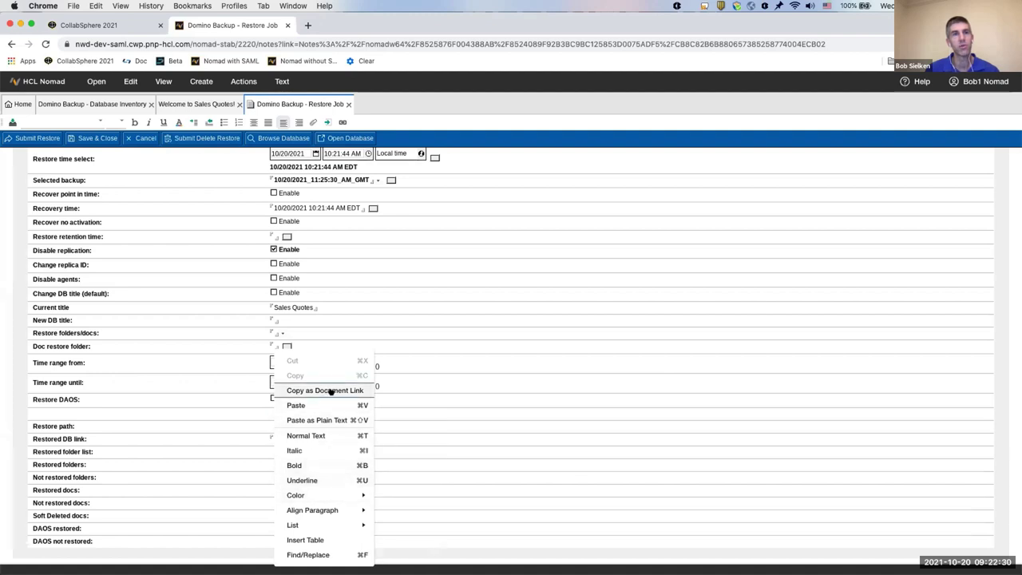
mouse_move(352, 510)
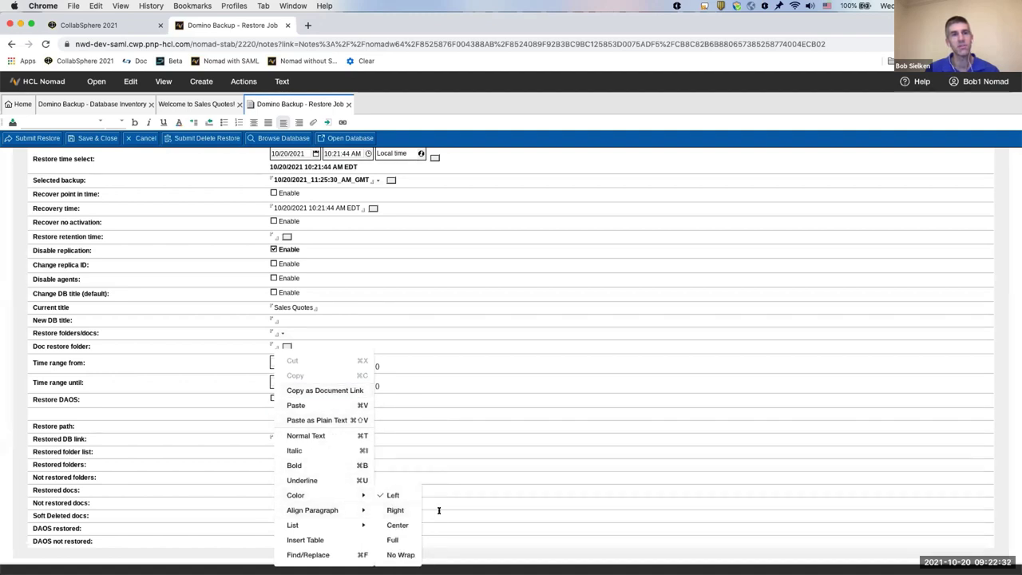
left_click(474, 441)
- Close the restore job and save its changes
scroll(431, 319, "up", 3)
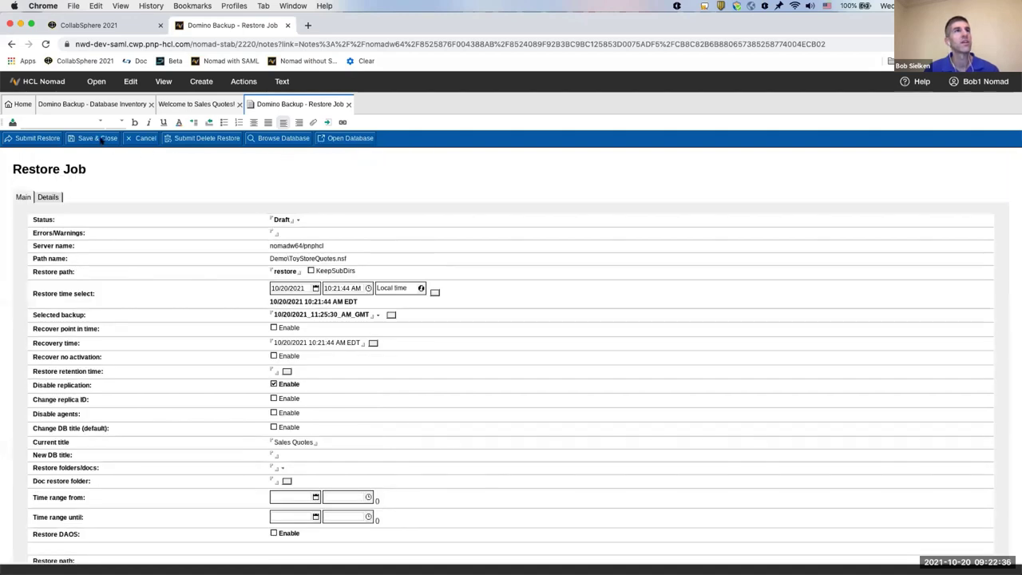
left_click(347, 105)
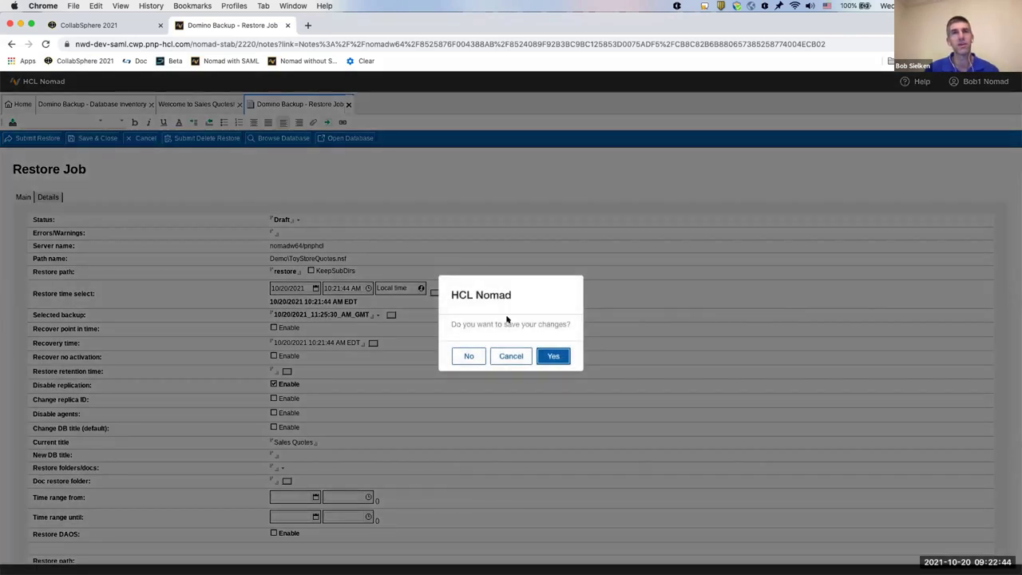
left_click(548, 354)
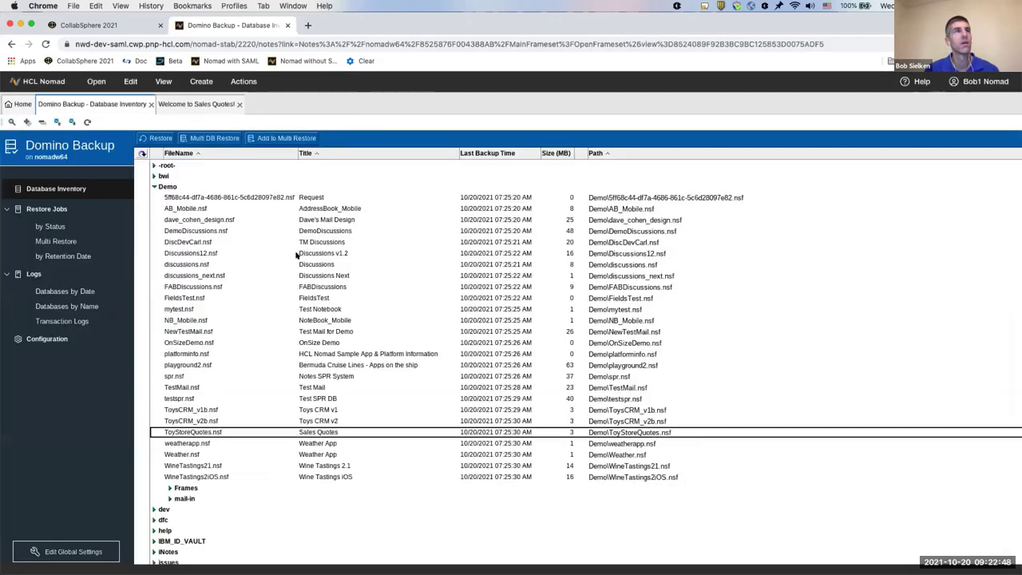
- Open the draft ToyStoreQuotes.nsf job from the restore jobs by status, check its settings and close it
left_click(61, 227)
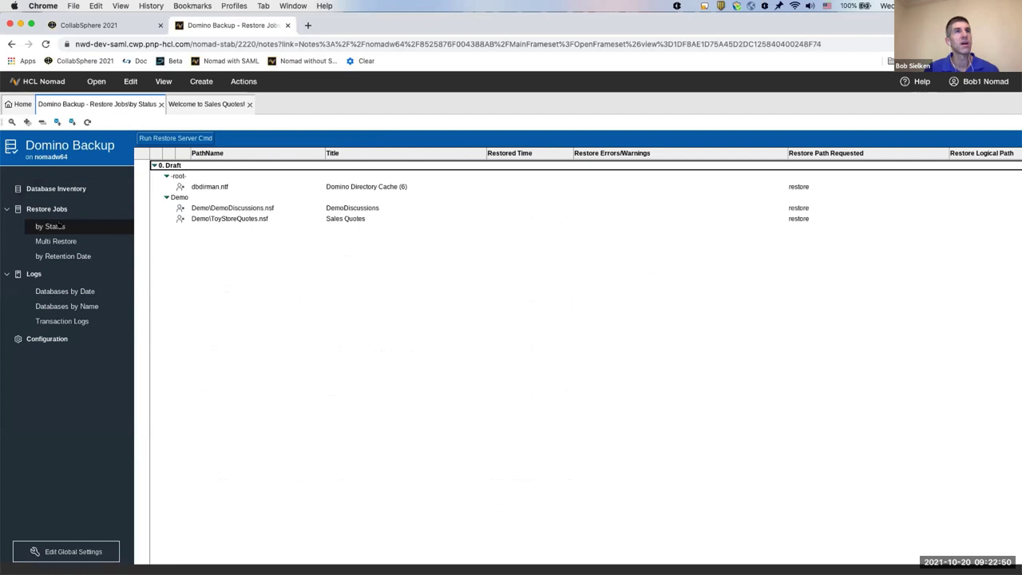
left_click(218, 221)
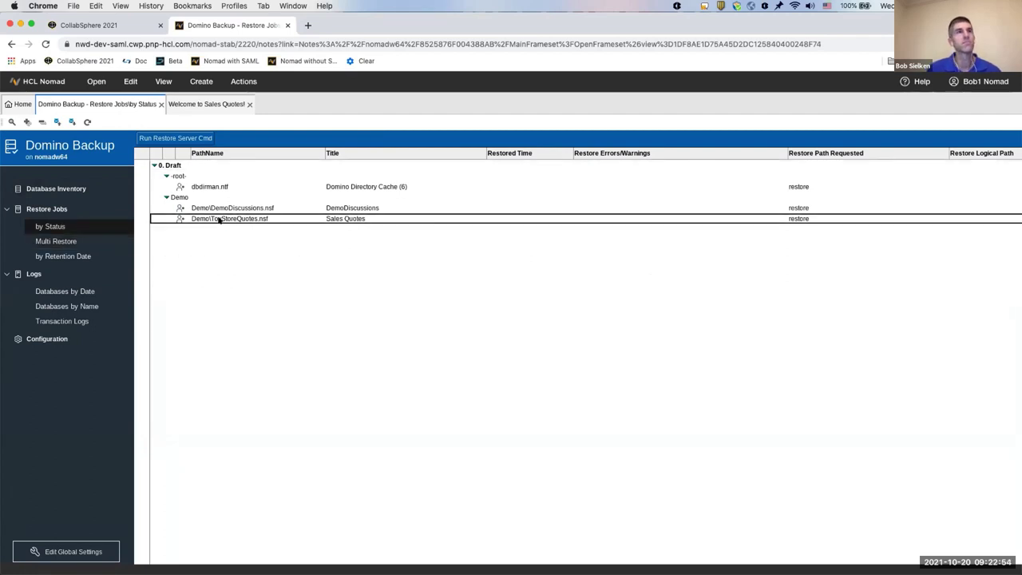
double_click(219, 220)
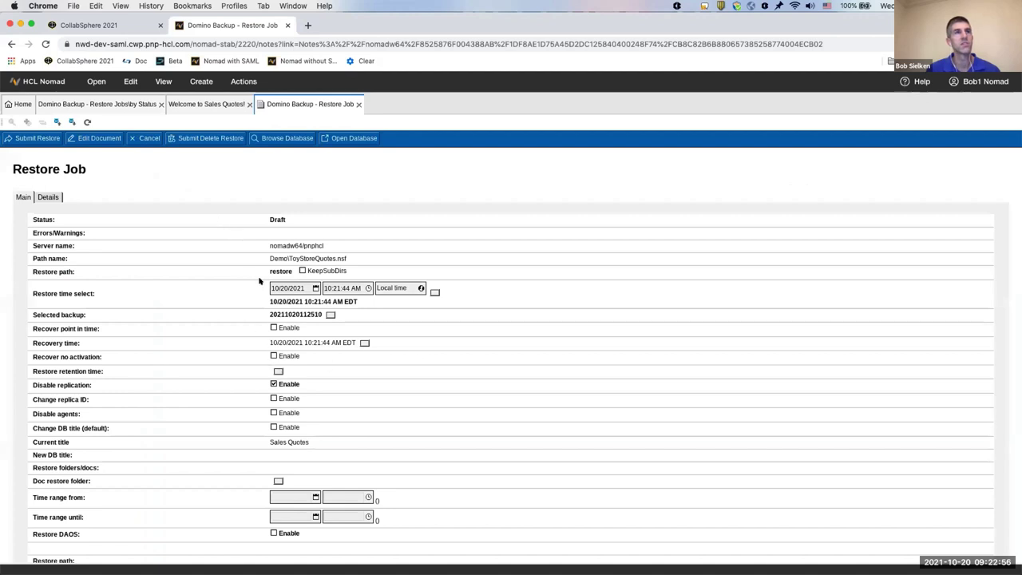
left_click(359, 104)
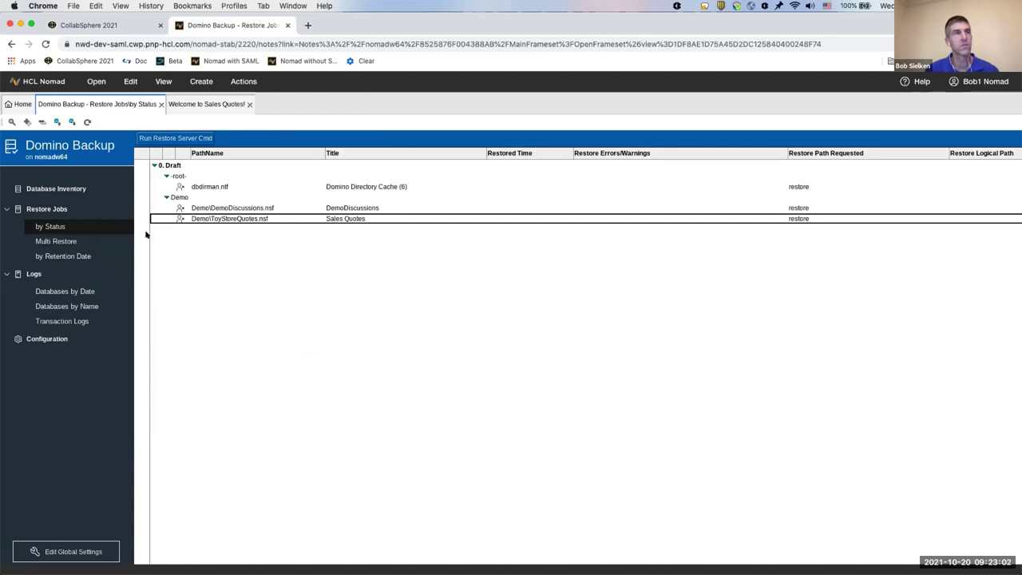
- Open the backup log started 10/20/2021 07:21:04 AM from the logs by date and look over its available actions
left_click(54, 292)
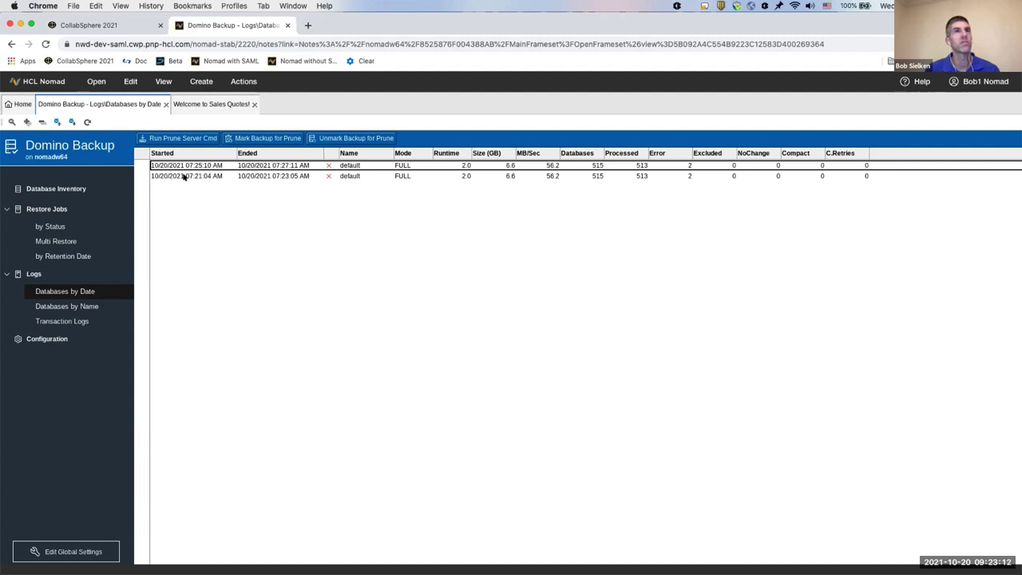
double_click(183, 177)
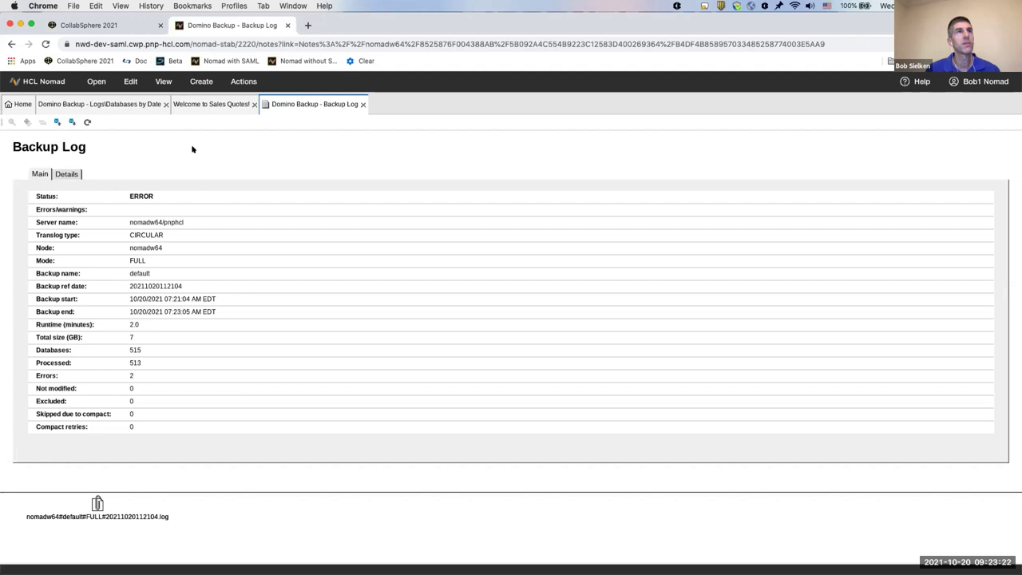
left_click(244, 83)
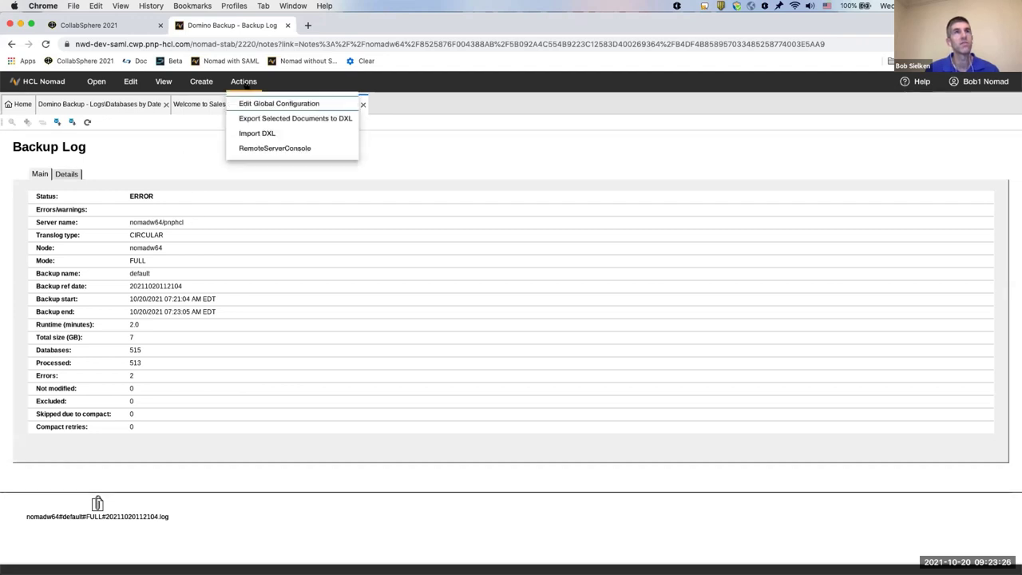
left_click(234, 502)
- Select the log file attached to the backup log and examine the copy and save options offered for it
left_click(98, 503)
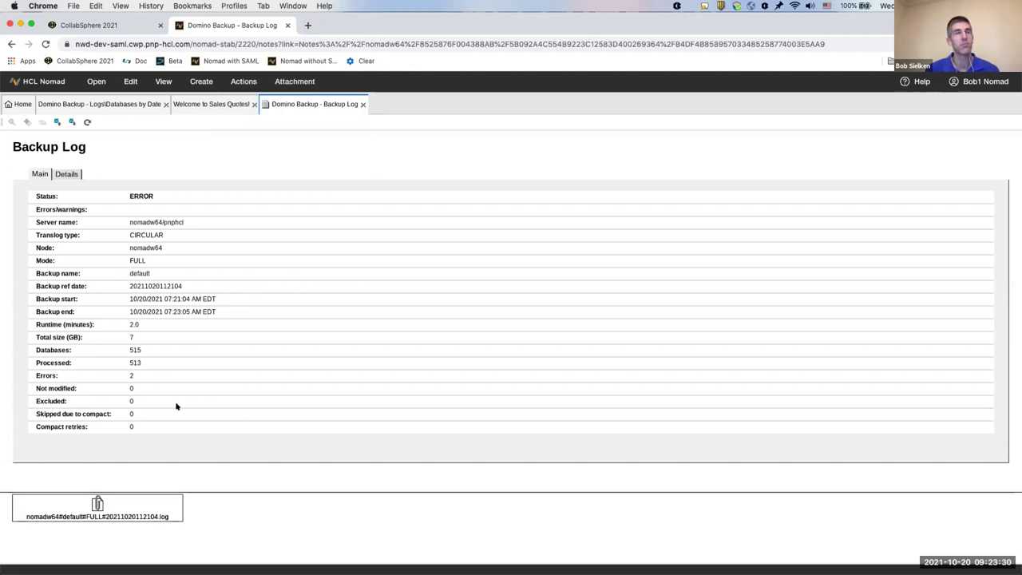
left_click(299, 85)
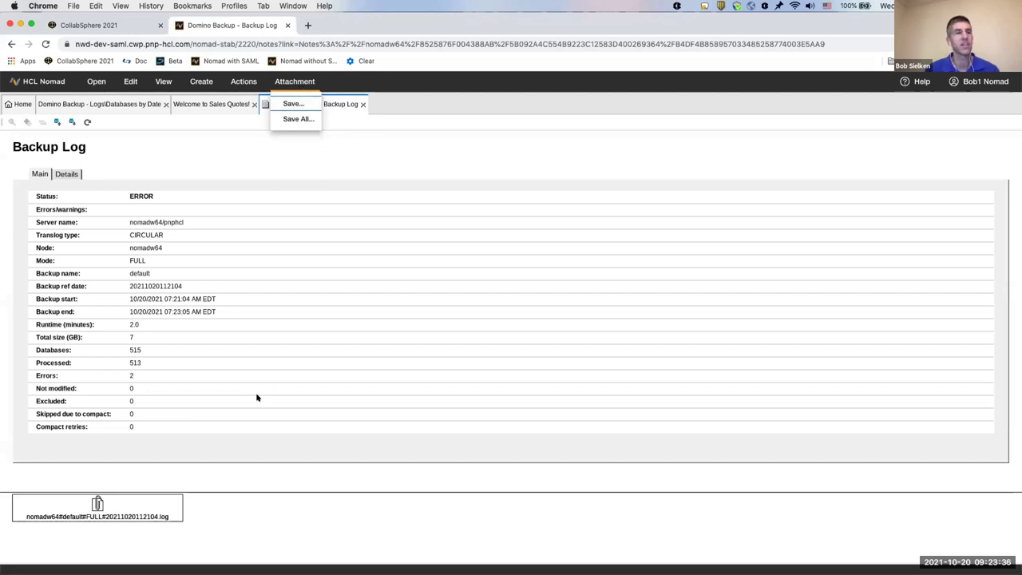
left_click(231, 505)
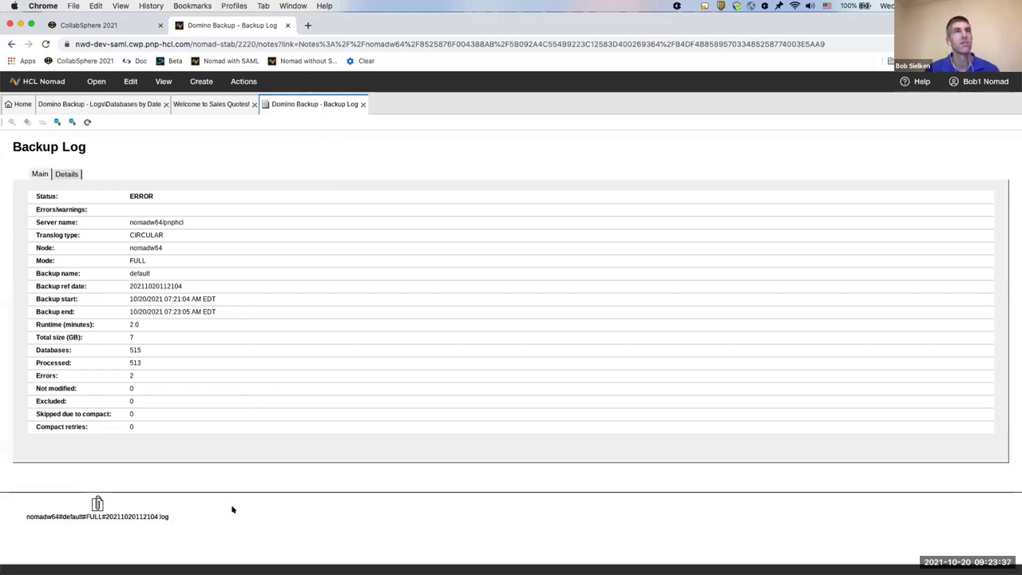
right_click(98, 504)
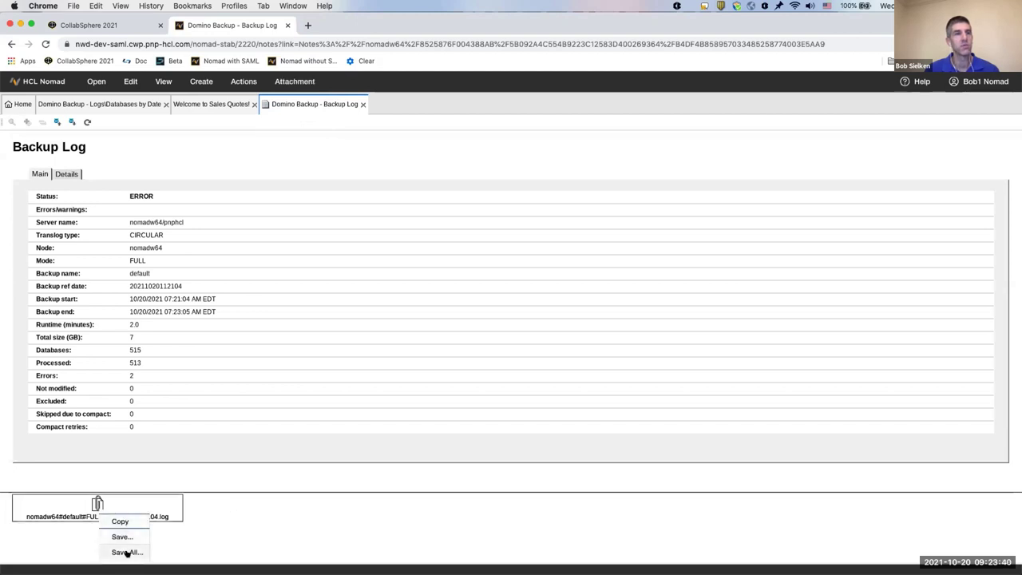
left_click(231, 476)
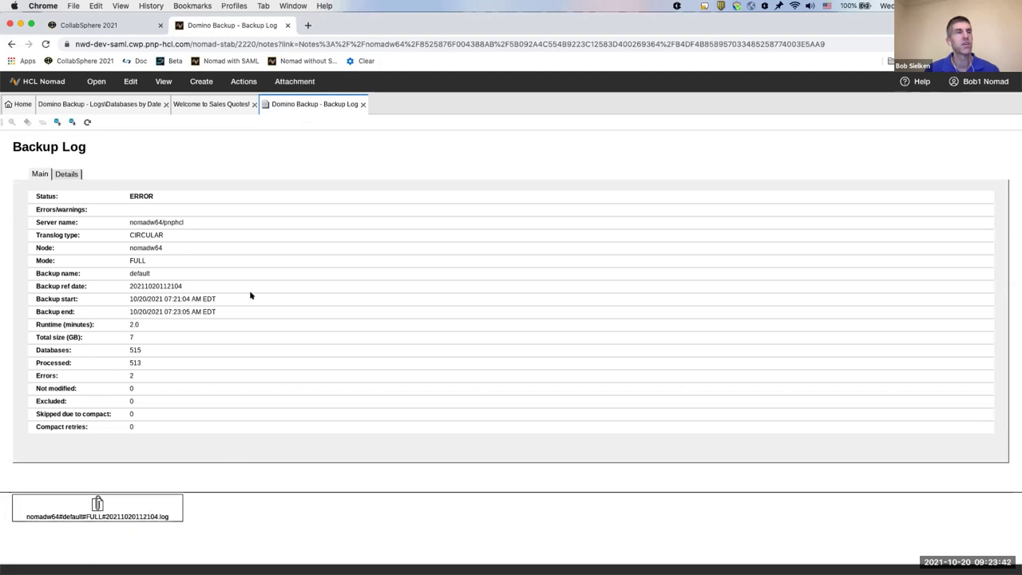
- In the logs by date, mark the backup started 10/20/2021 07:21:04 AM for prune and run the prune server command
left_click(162, 81)
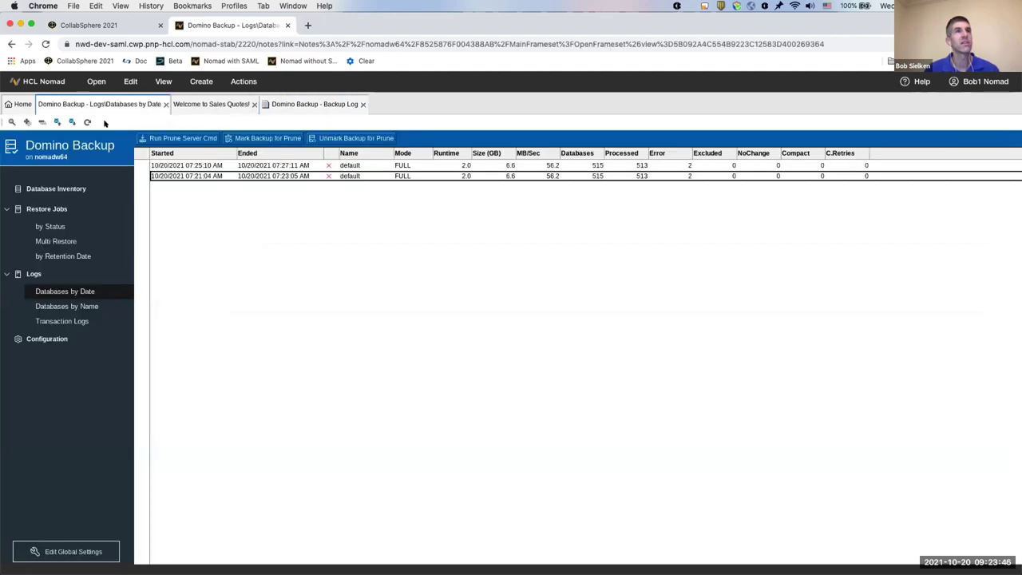
left_click(267, 139)
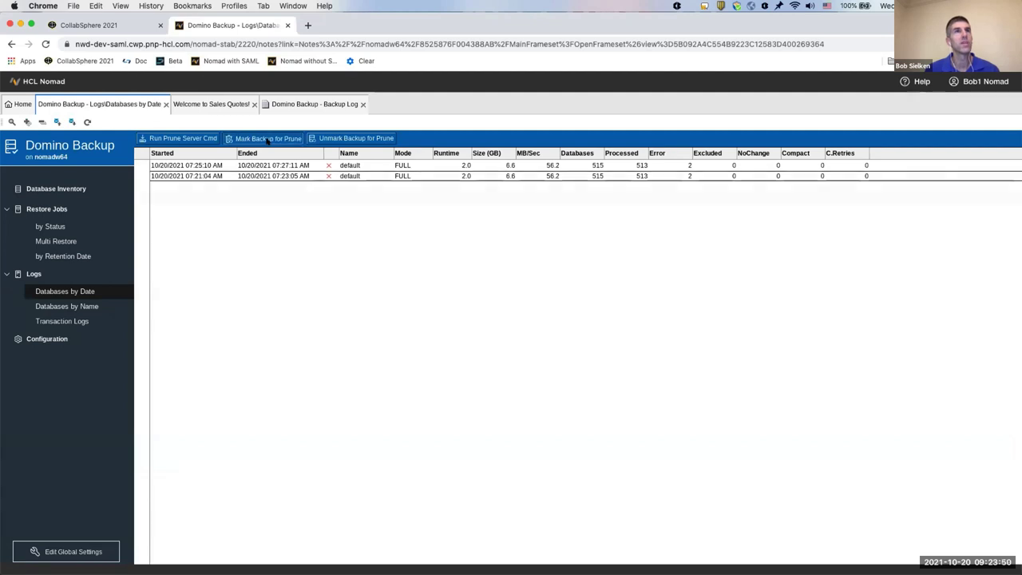
left_click(582, 355)
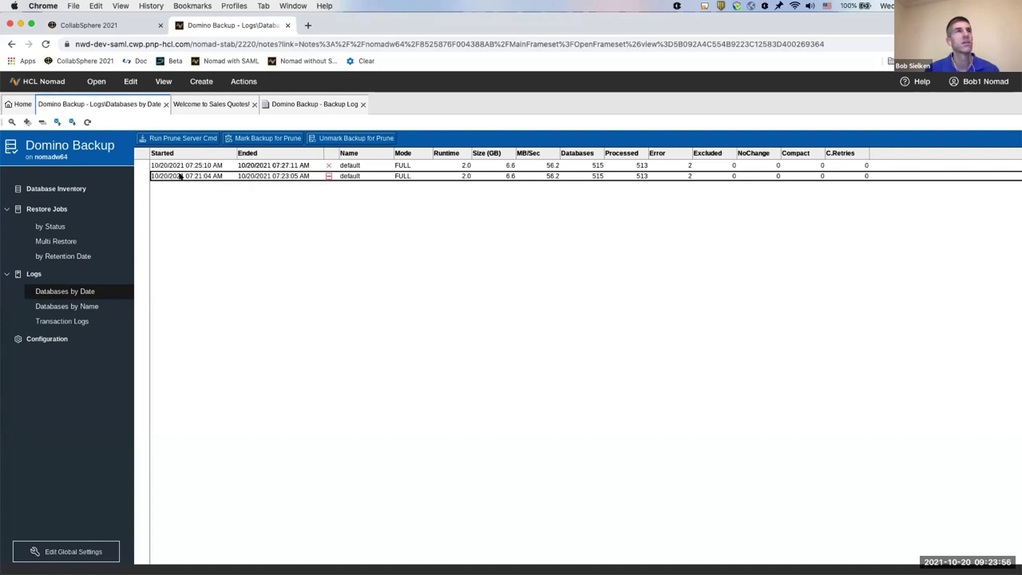
left_click(187, 139)
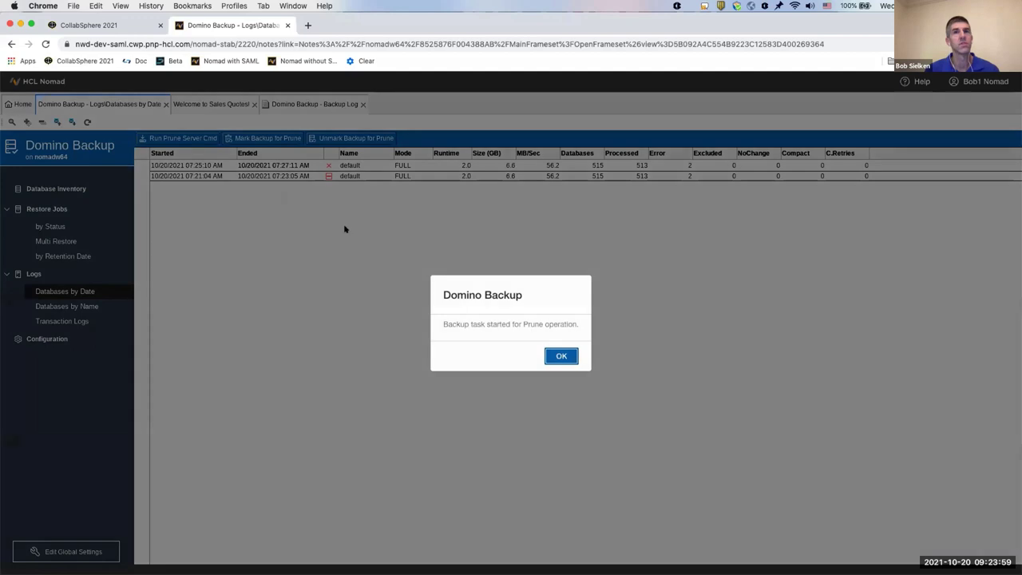
left_click(559, 354)
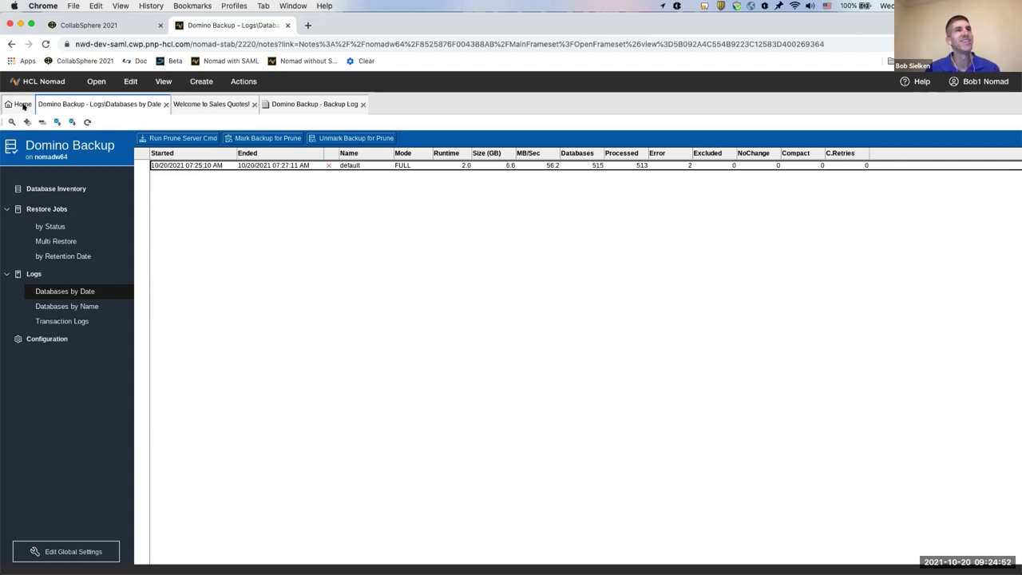
- Start opening another application and look in the server nomadw64/pnphcl
left_click(96, 81)
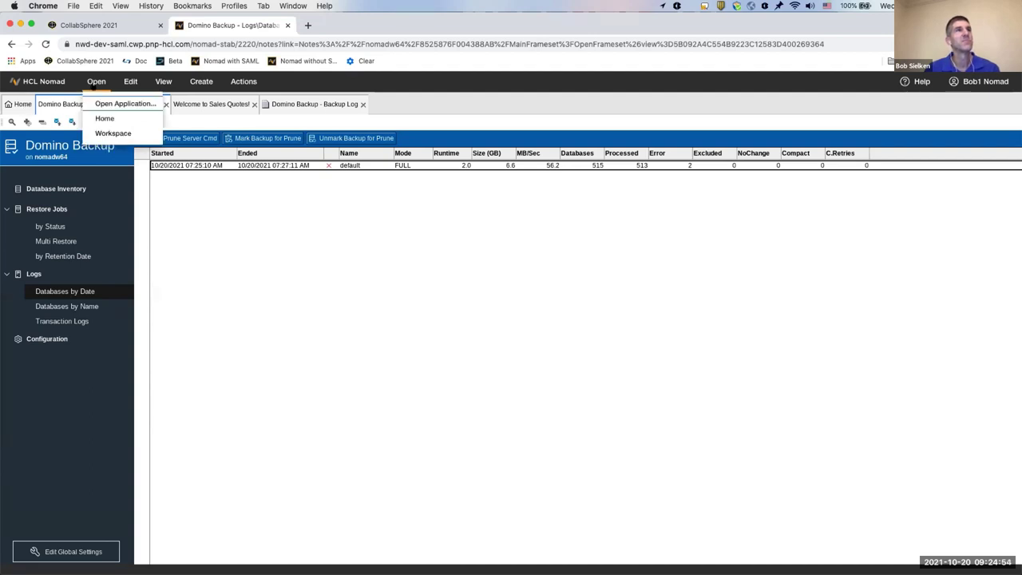
left_click(100, 103)
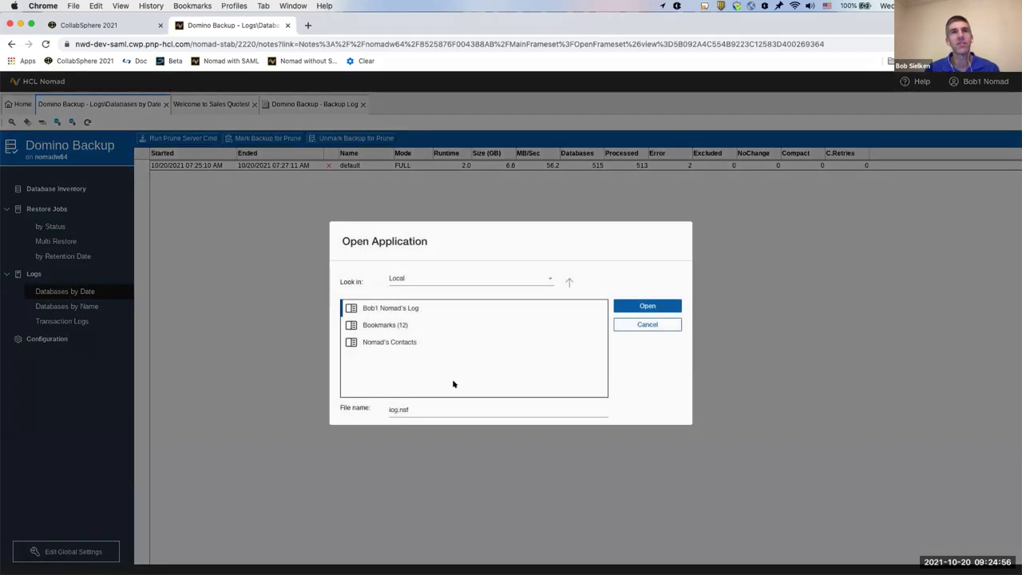
left_click(549, 277)
left_click(475, 317)
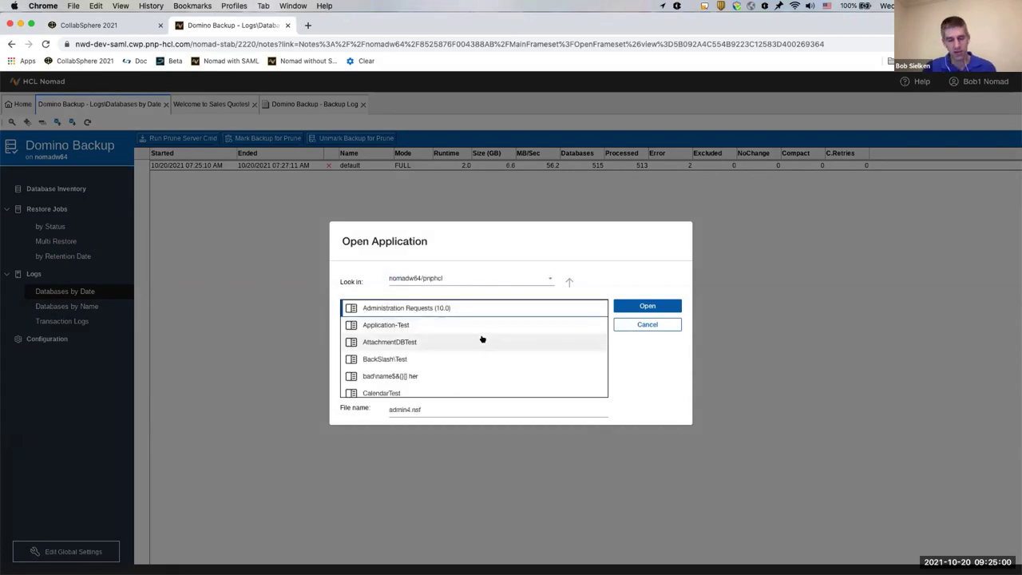
- Find the Demo folder among the server's applications and open the Discussions application (discussions.nsf) from it
key("Down")
key("Down")
key("Down")
key("Down")
key("Down")
key("Down")
key("Down")
key("Down")
key("Down")
key("Down")
key("Down")
key("Down")
key("Down")
key("Down")
key("Down")
key("Down")
key("Down")
key("Down")
key("Down")
key("Down")
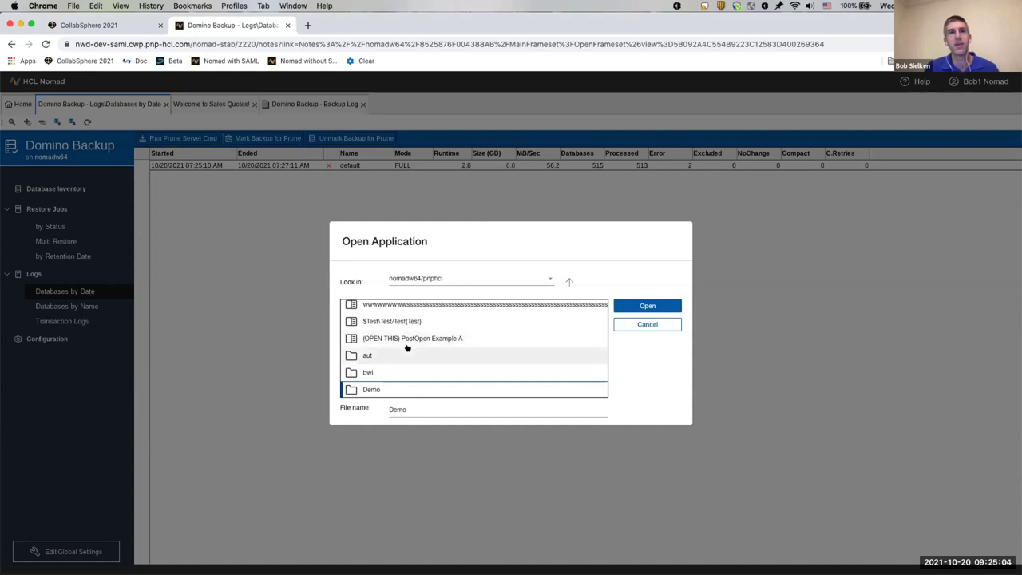
double_click(363, 388)
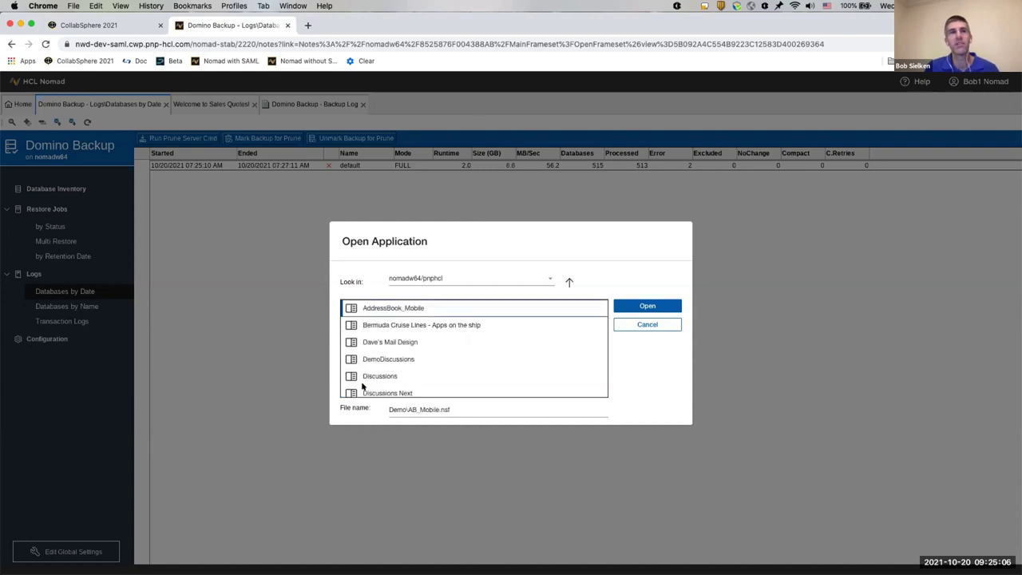
left_click(376, 383)
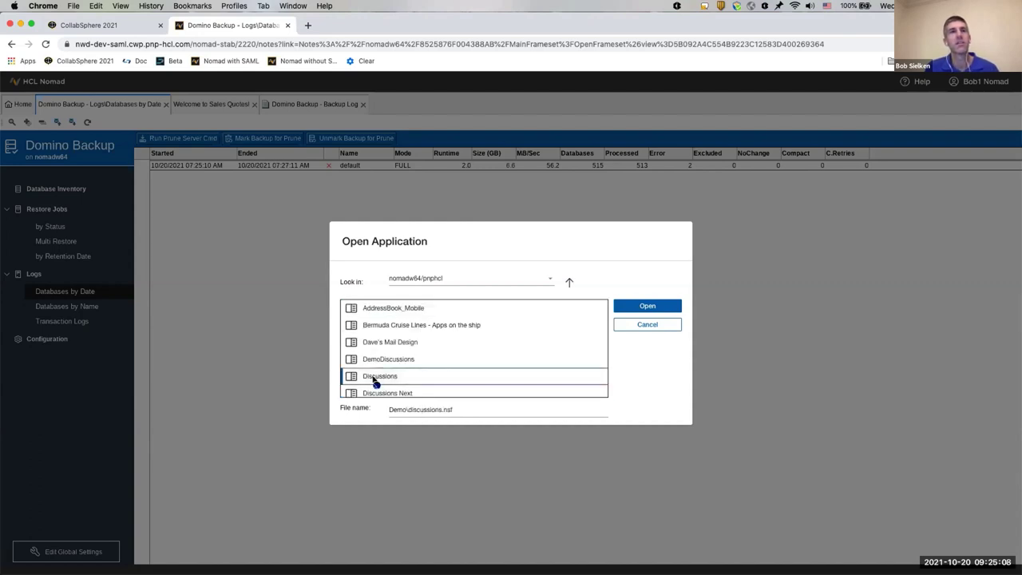
double_click(375, 382)
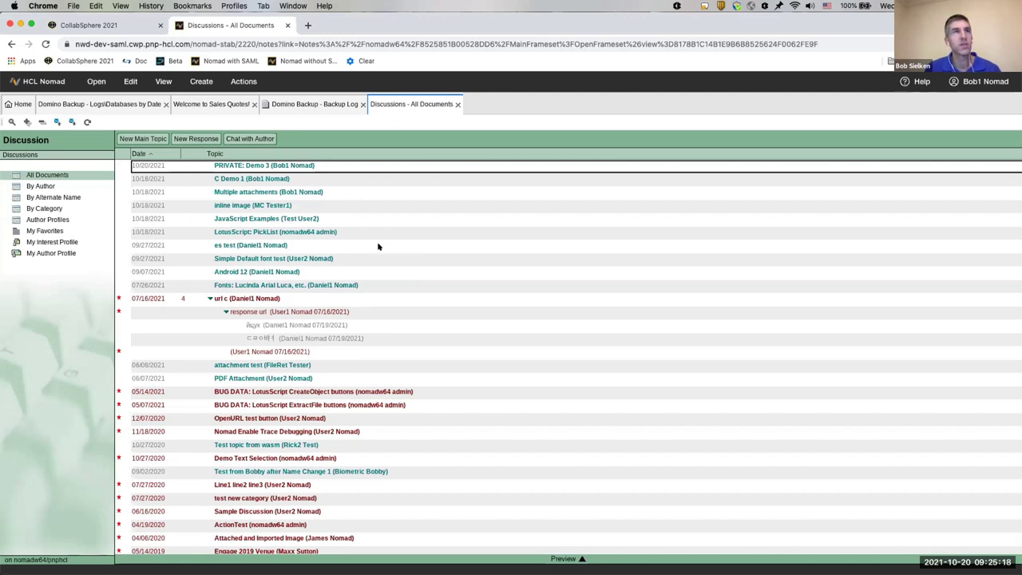
- Create a new main topic in the discussion with the subject "Demo for CollabSphere"
left_click(149, 139)
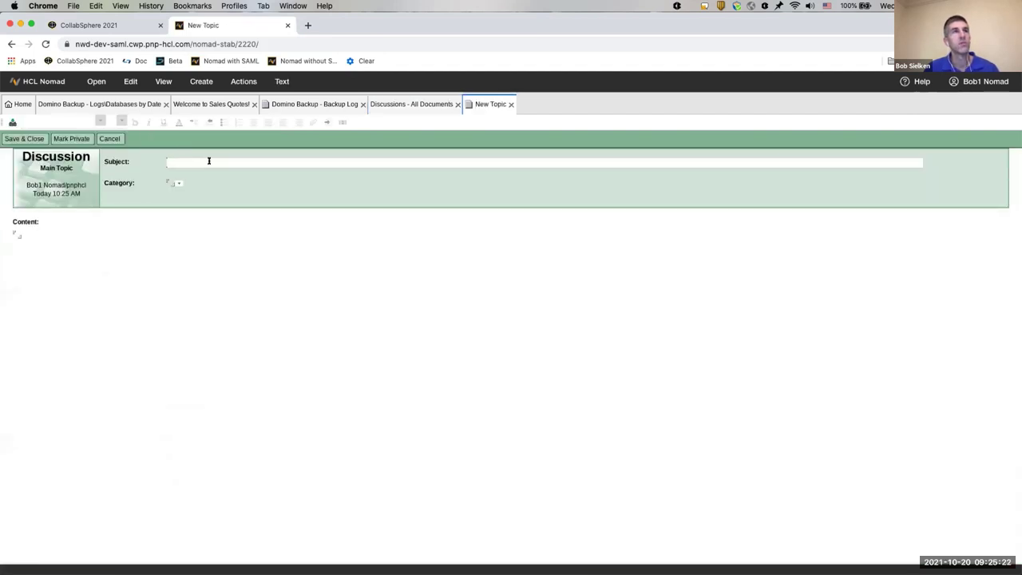
type("Demo")
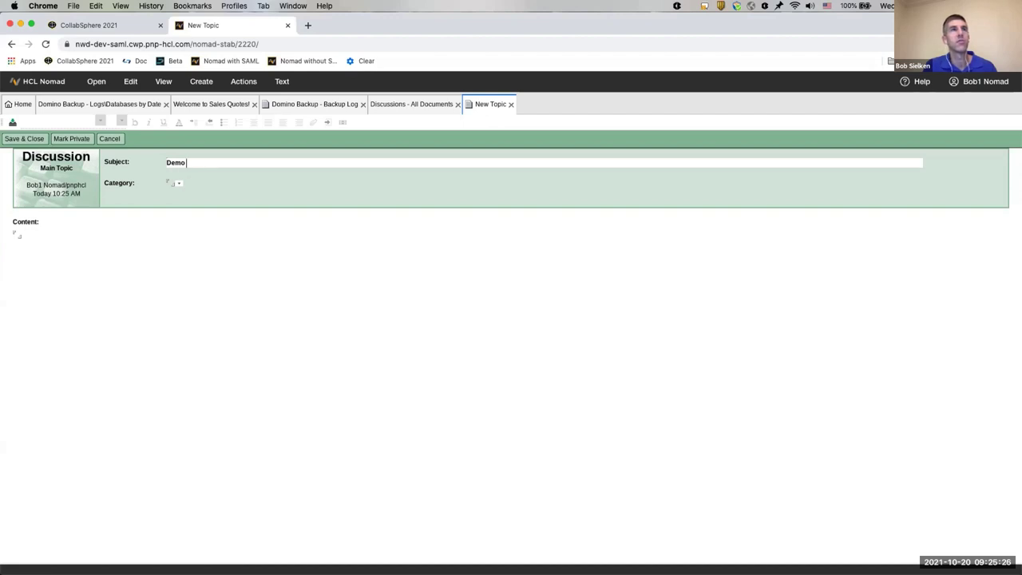
type(" for CollabSphe")
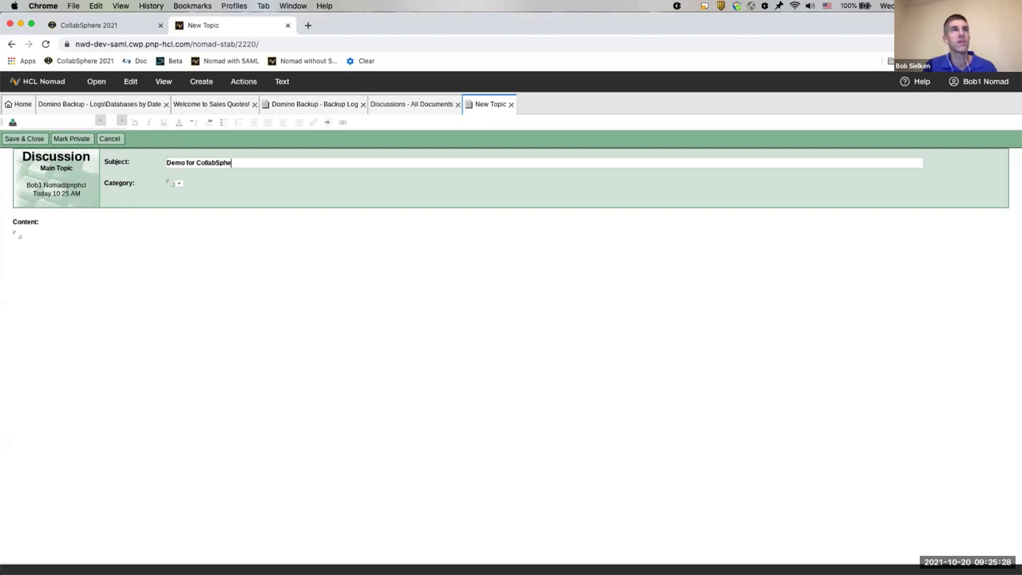
type("re")
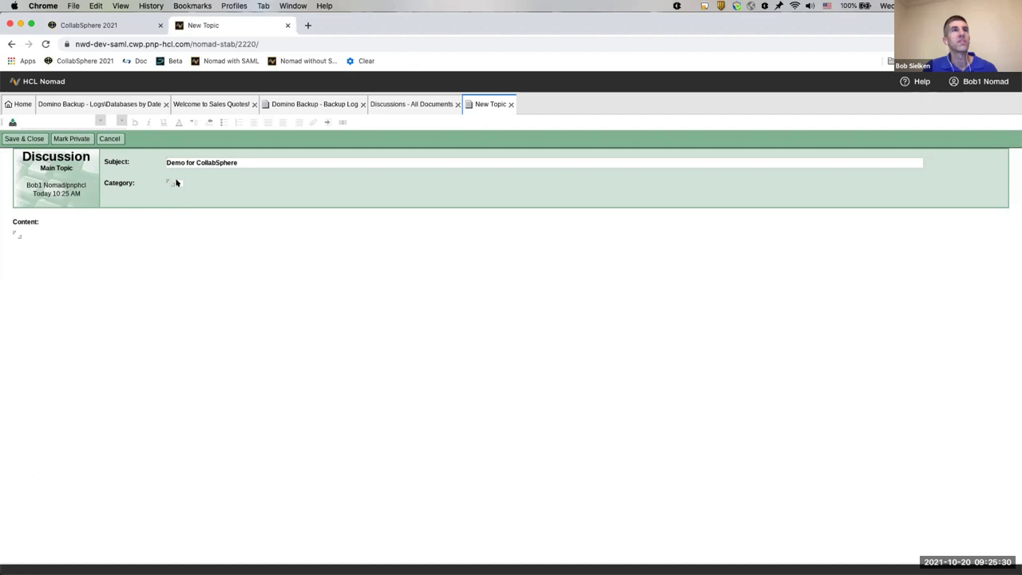
- Assign the categories BugData and Examples plus the new keyword Hawaii to the topic
left_click(175, 182)
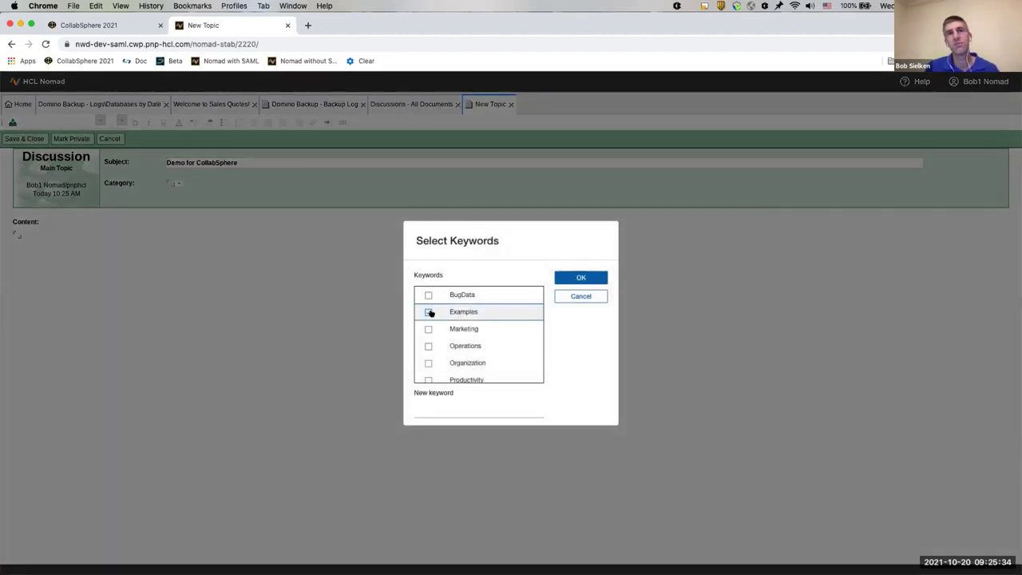
left_click(429, 312)
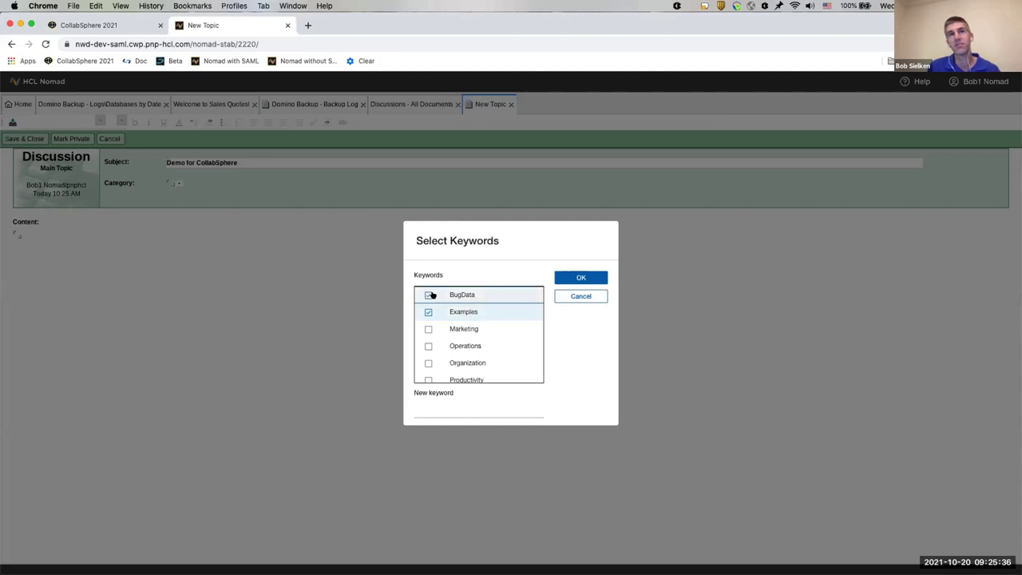
left_click(430, 295)
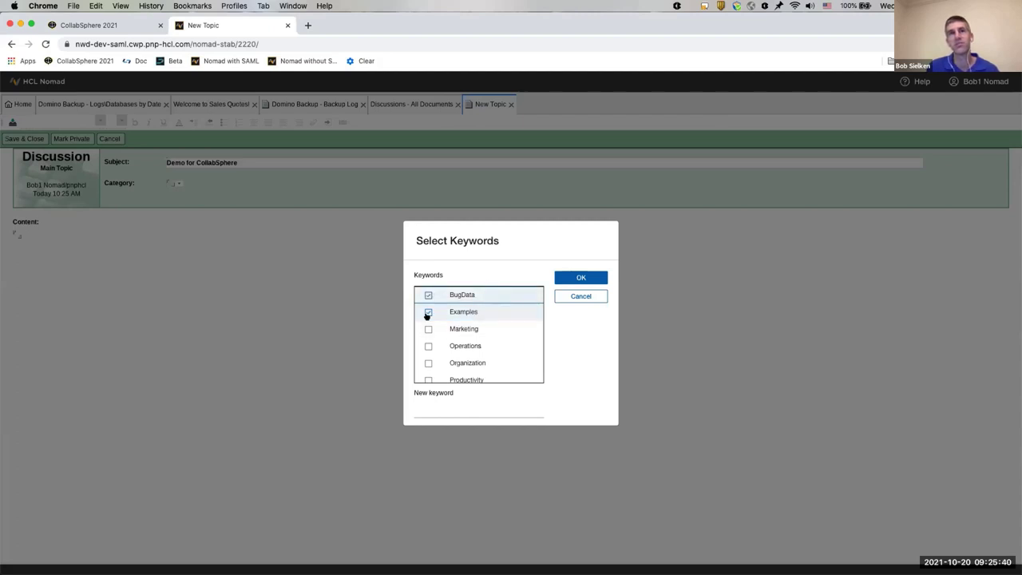
left_click(439, 408)
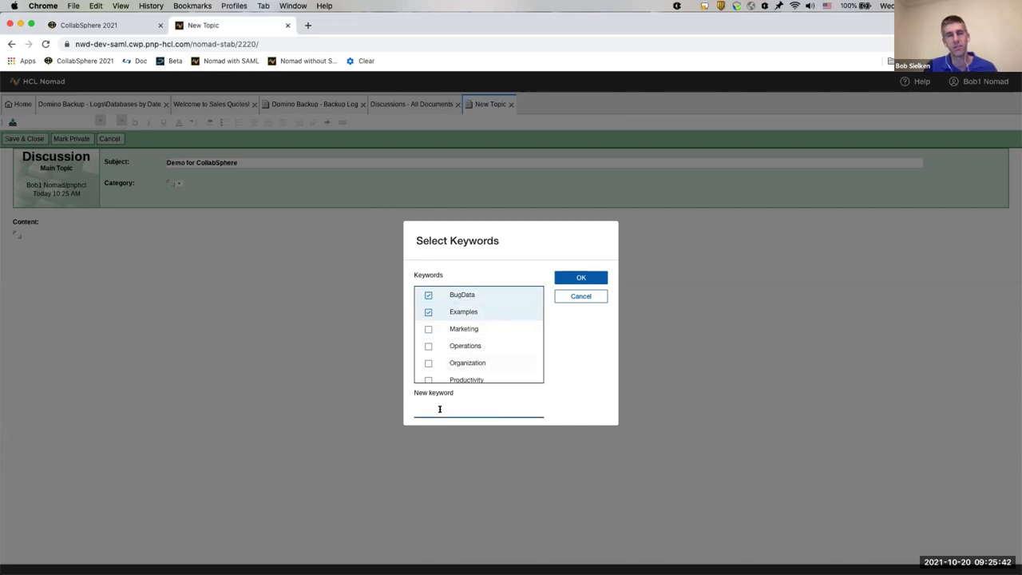
type("Hawa")
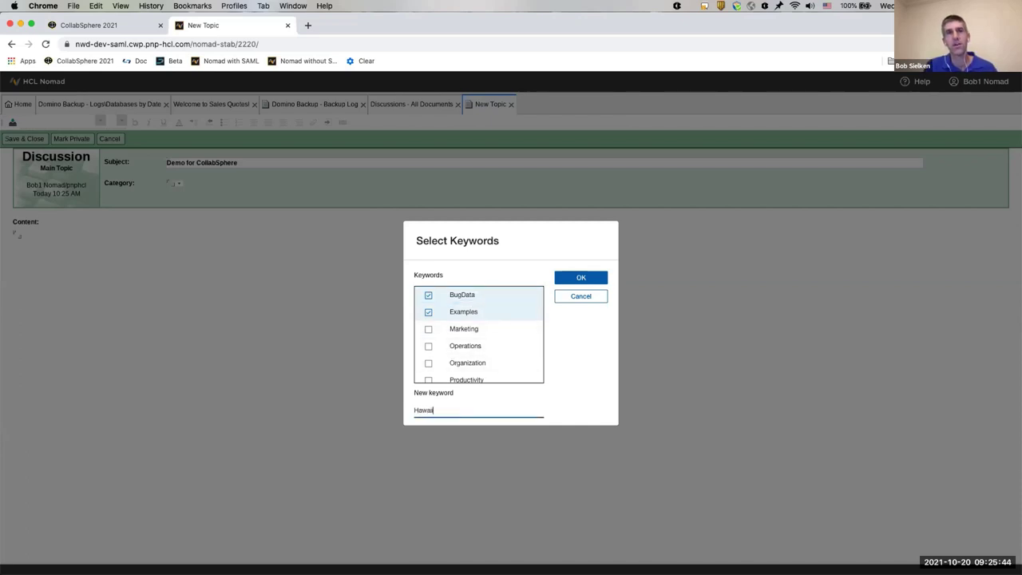
type("ii")
left_click(581, 278)
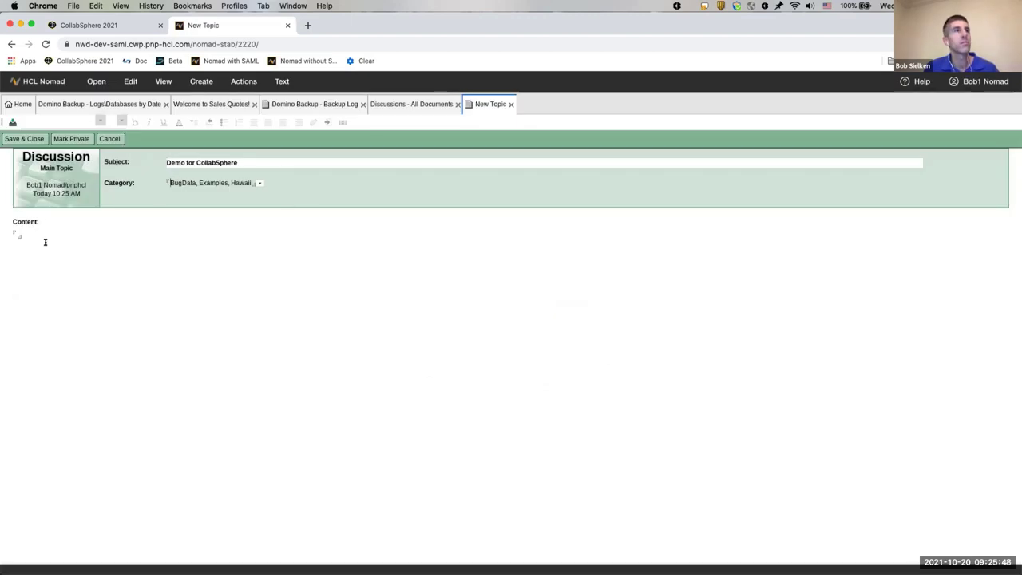
- Enter Red, Green and Blue on three separate lines in the topic's content
left_click(15, 234)
type("Red")
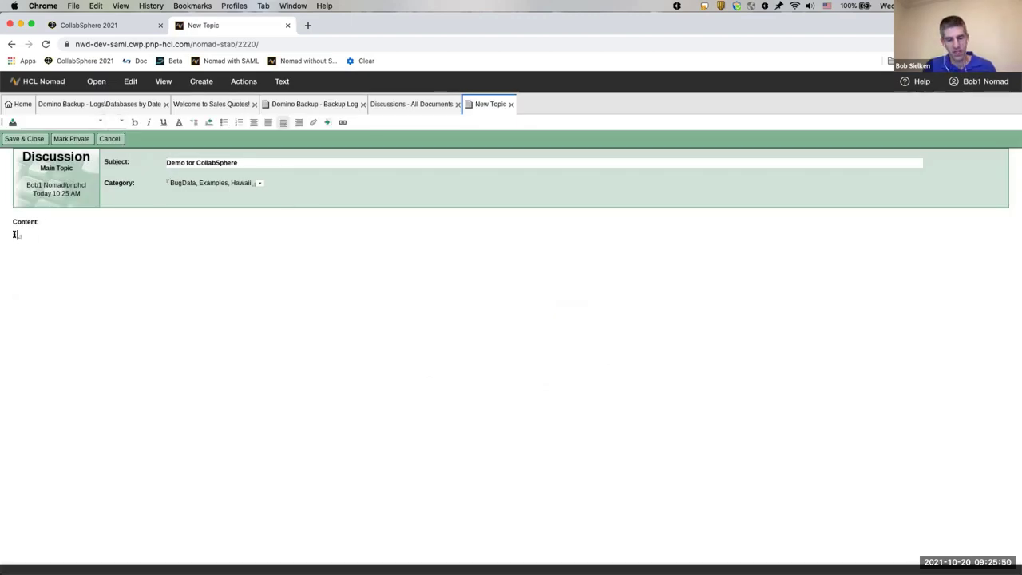
key("Return")
type("Green")
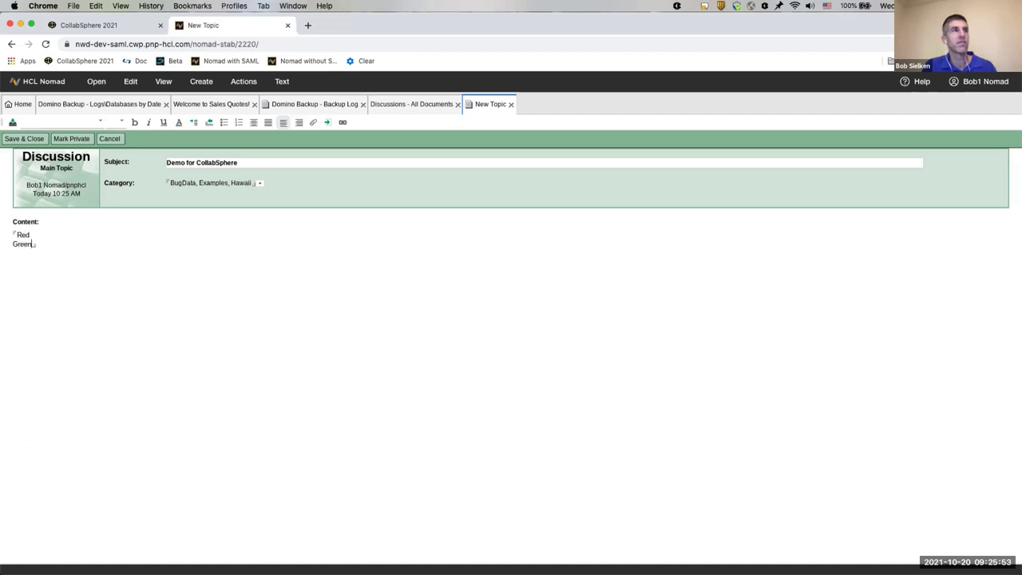
key("Return")
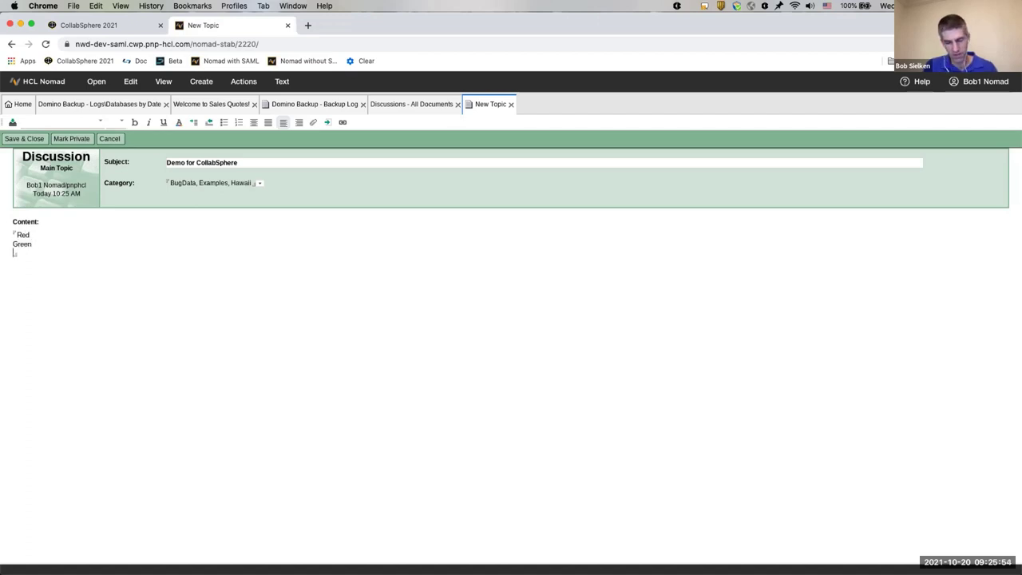
type("Blue")
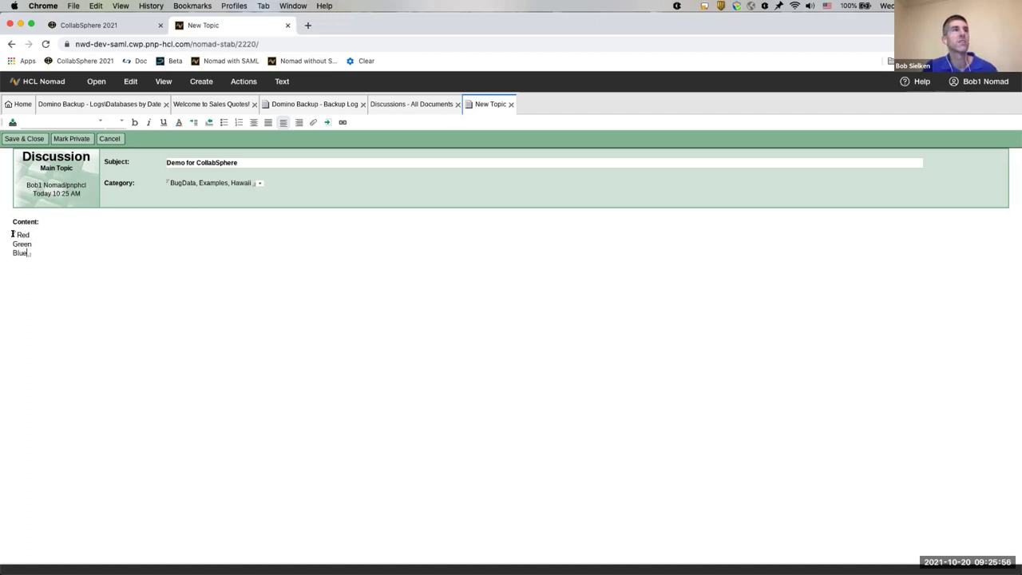
- Set the text color of the word Red in the content to Red
left_click_drag(12, 234, 29, 234)
right_click(19, 235)
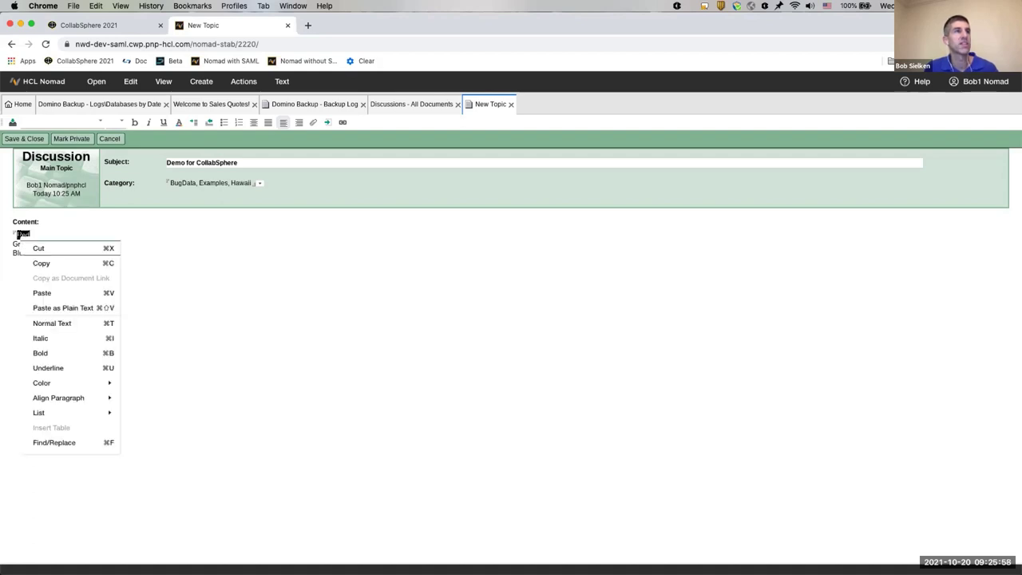
mouse_move(83, 383)
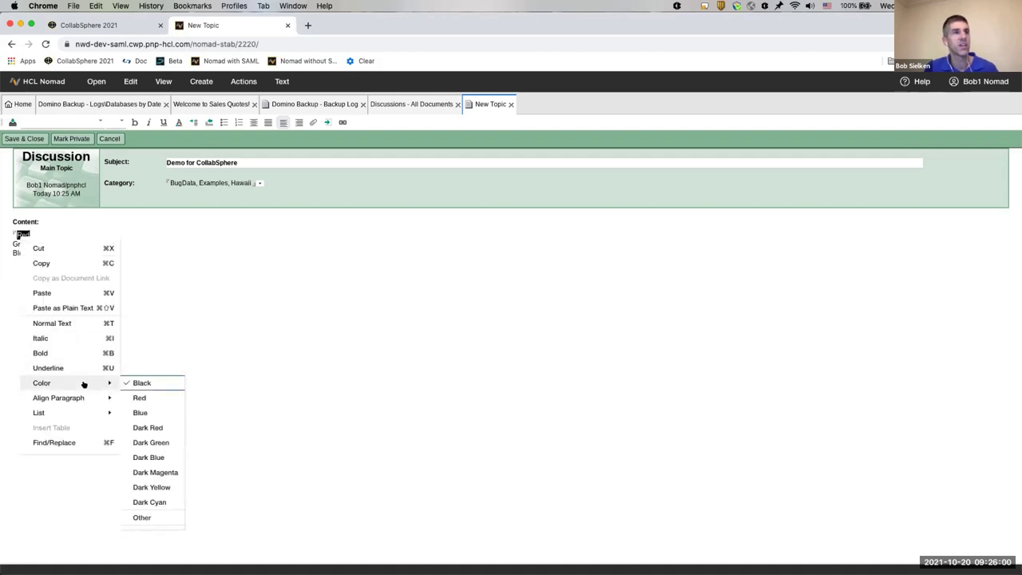
left_click(174, 286)
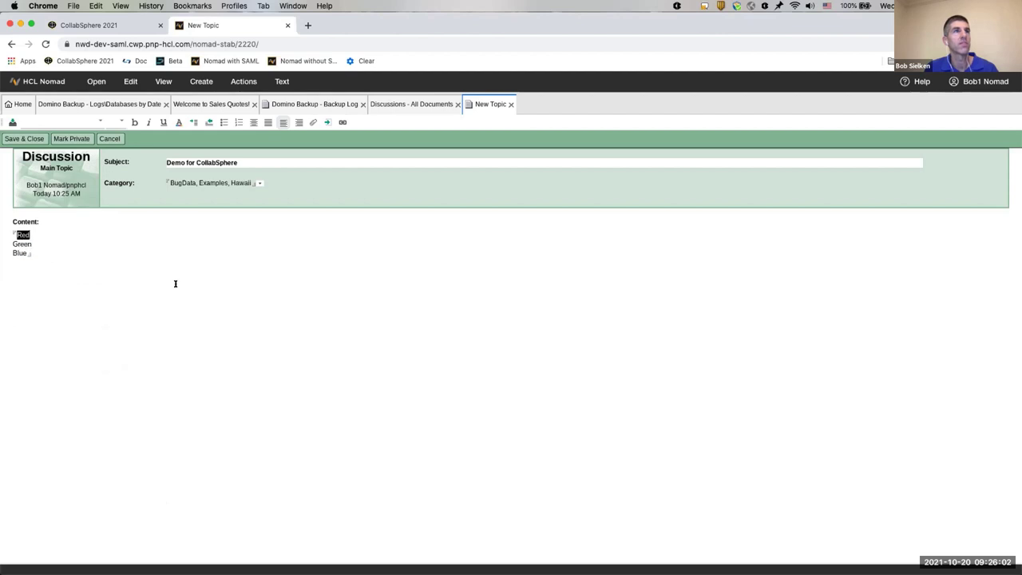
left_click(277, 83)
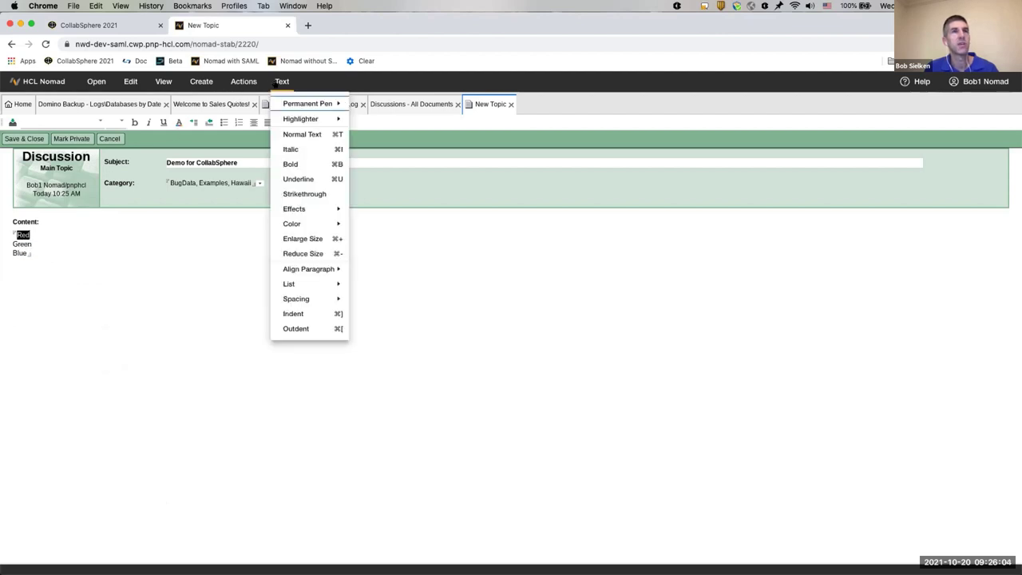
mouse_move(309, 227)
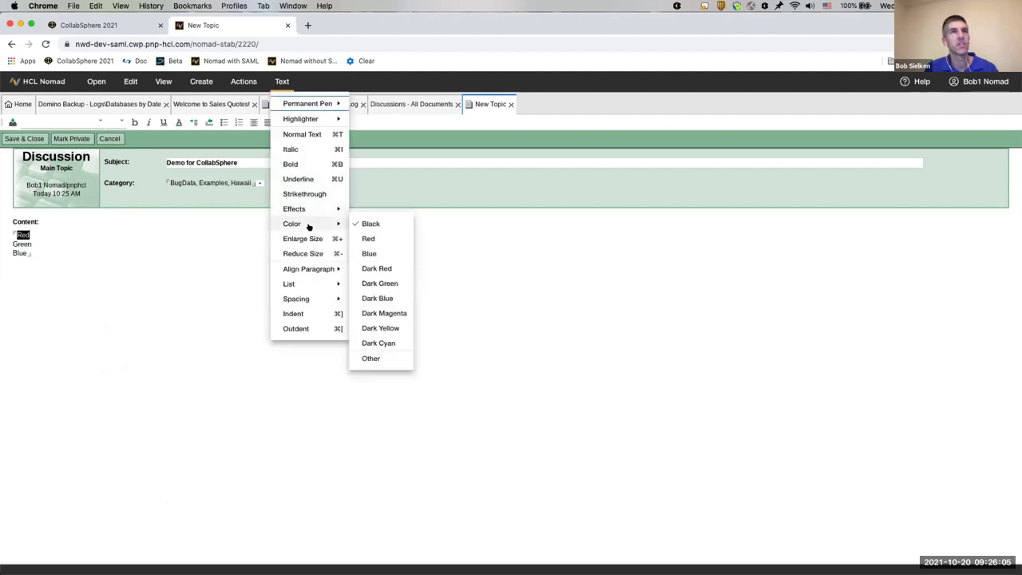
left_click(365, 238)
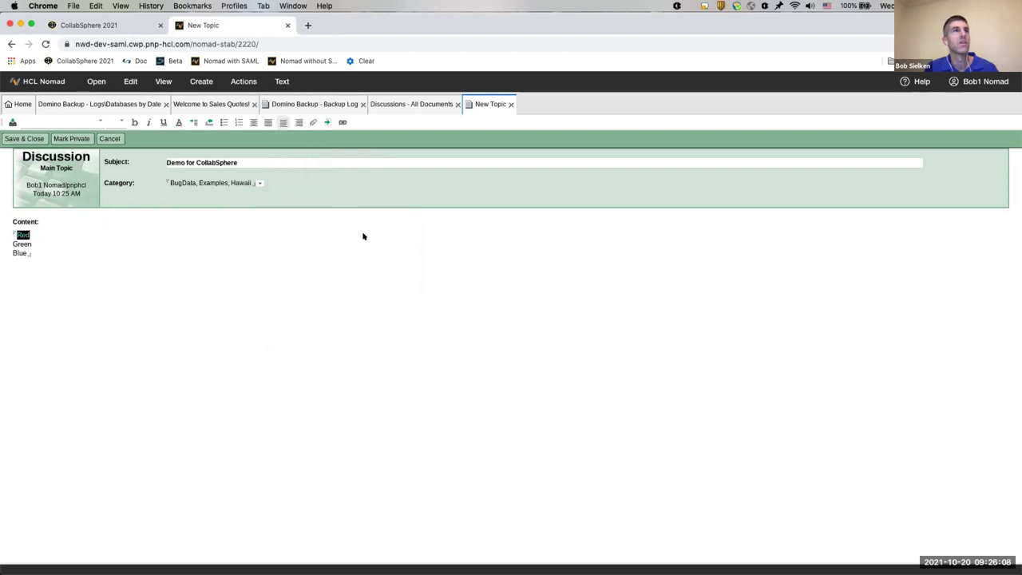
- Give the word Green in the content a green text color from the color palette
double_click(21, 243)
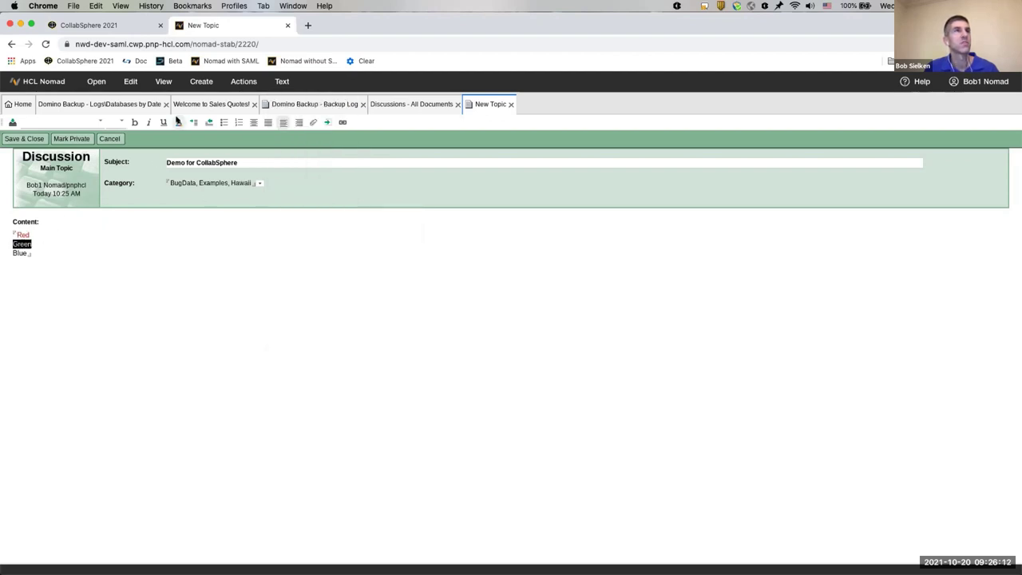
left_click(178, 122)
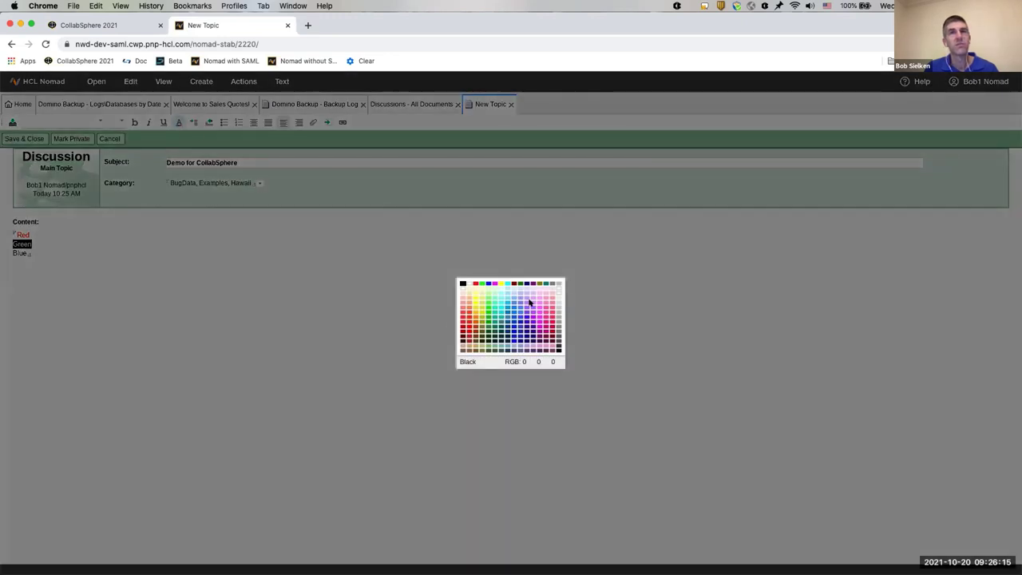
left_click(487, 315)
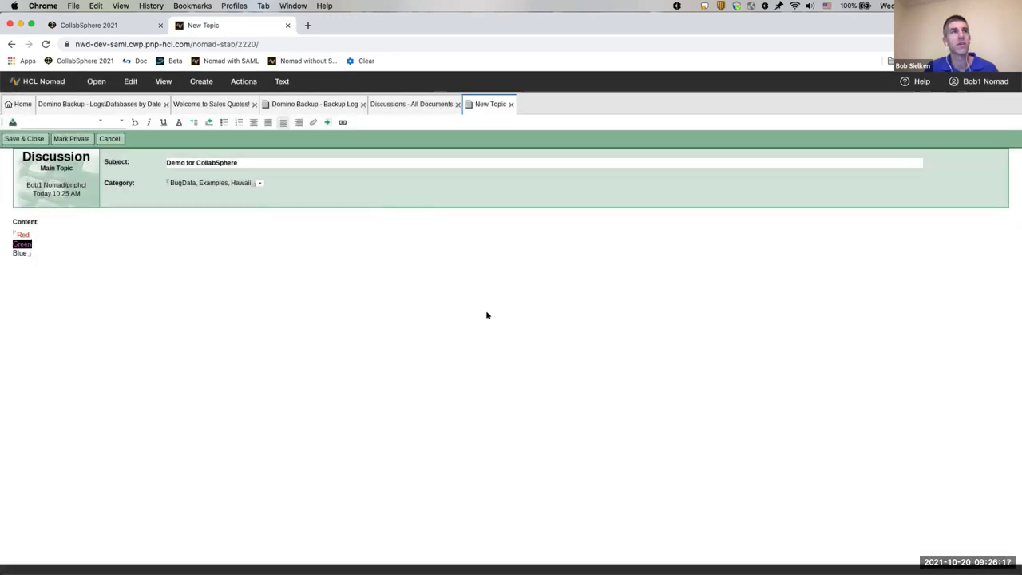
- Set the word Green to the Default Monospace font at size 24
left_click(96, 124)
left_click(72, 158)
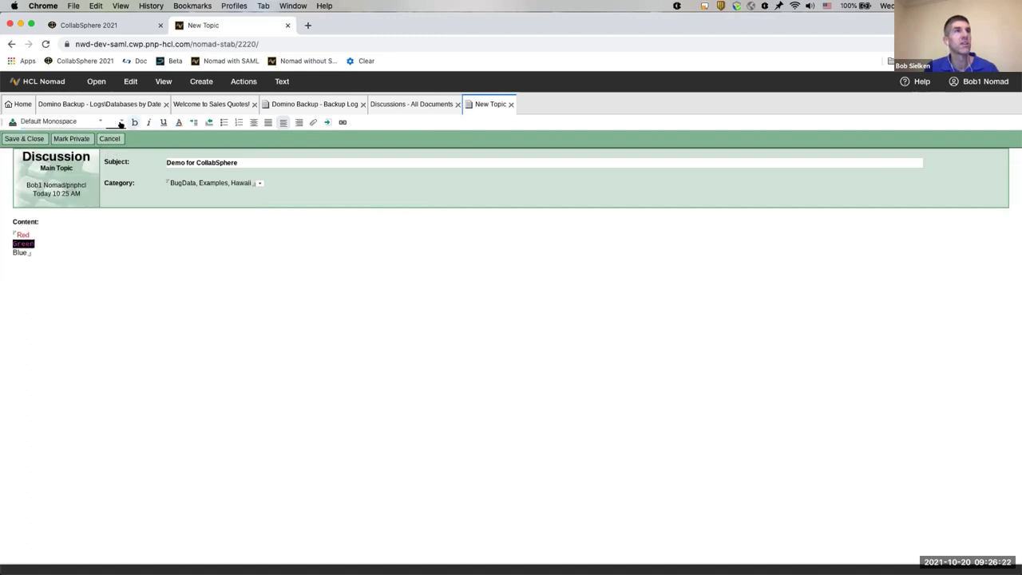
left_click(120, 122)
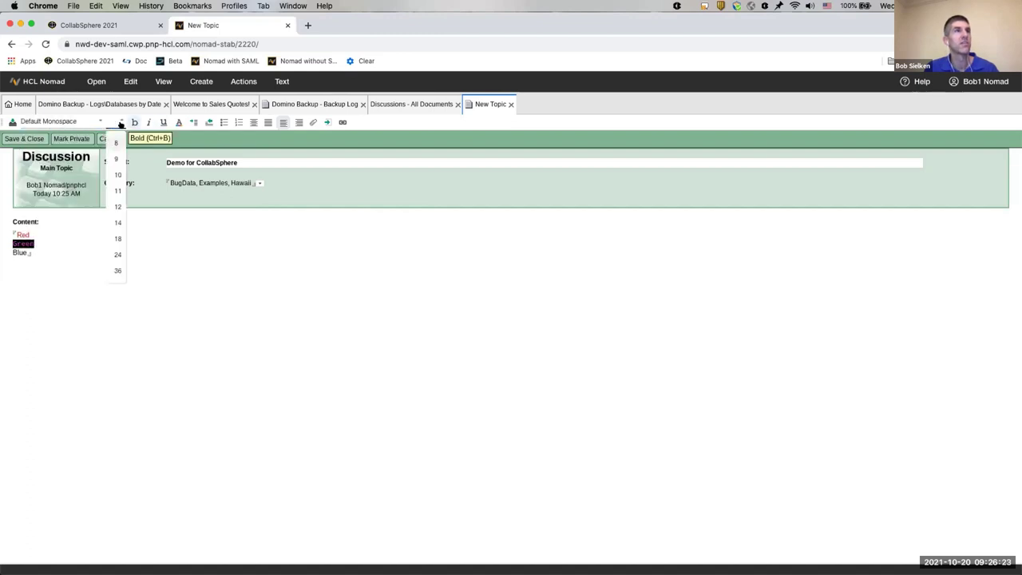
left_click(116, 254)
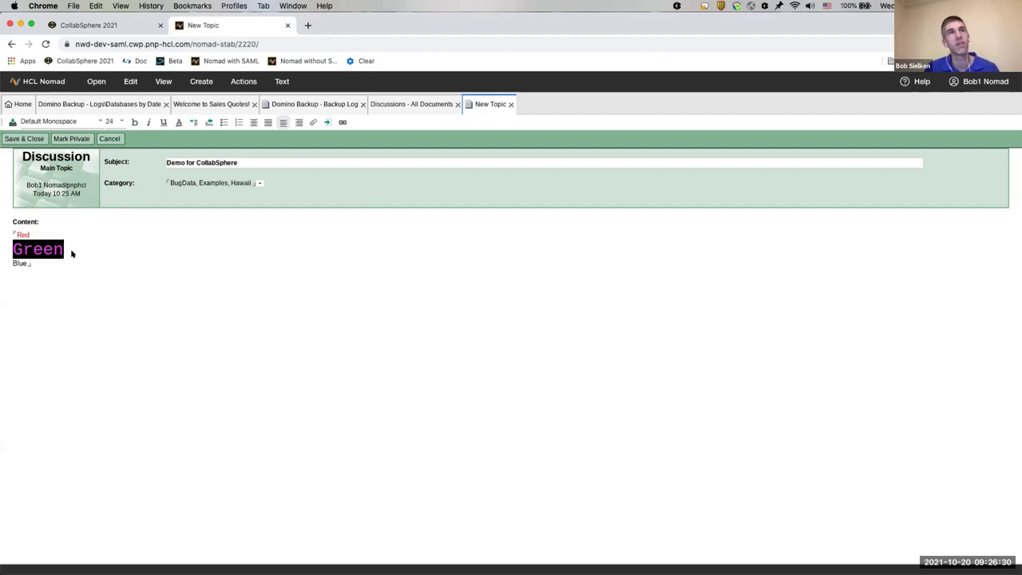
- Format the word Blue in the content as italic Default Serif at size 18, and mark the topic private
double_click(21, 262)
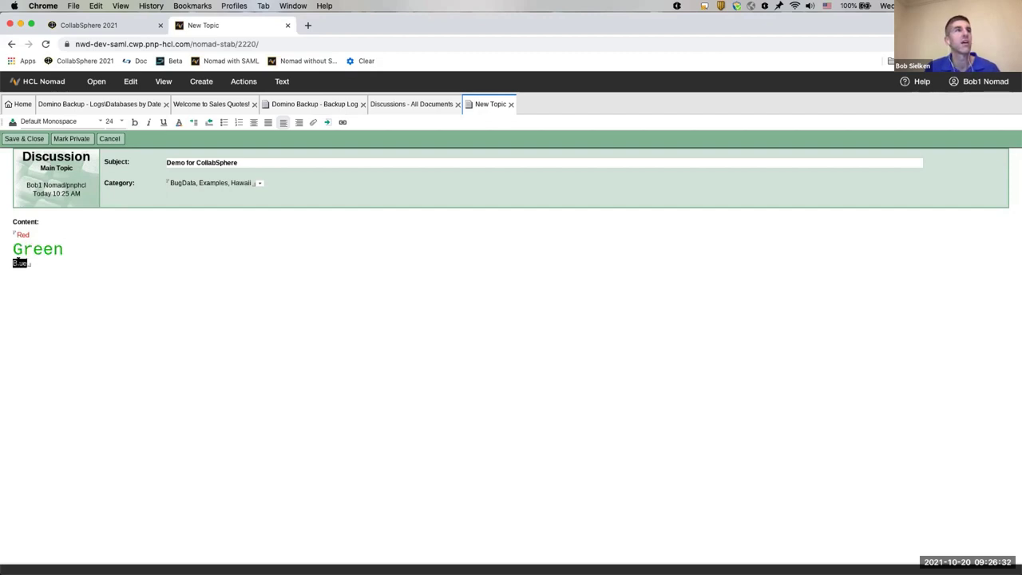
left_click(96, 121)
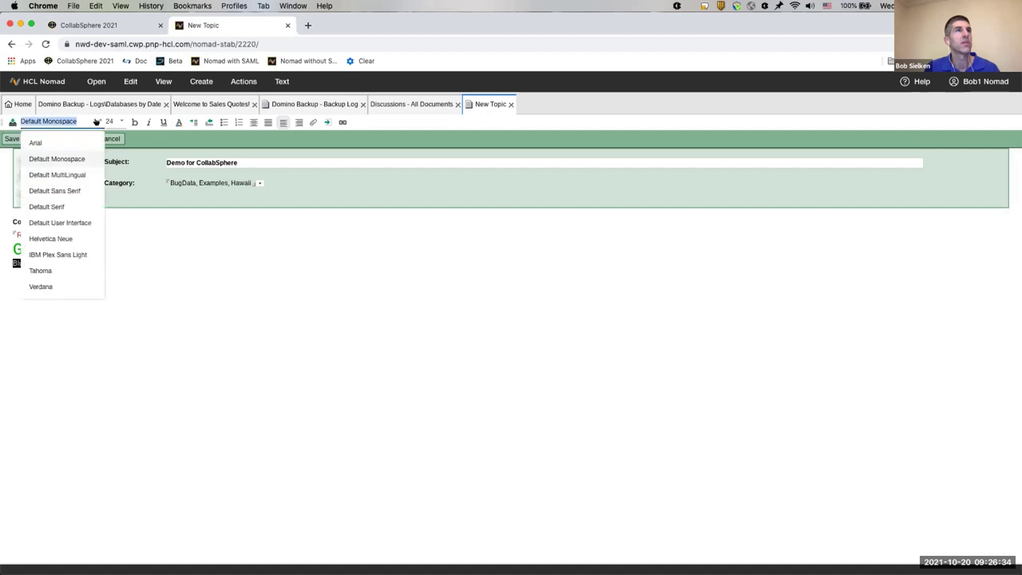
left_click(62, 206)
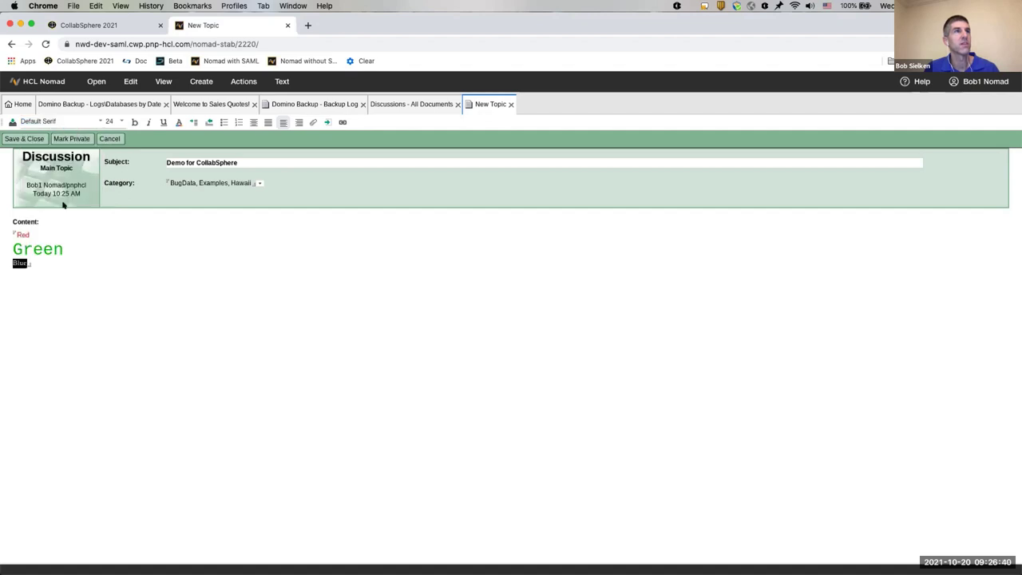
left_click(121, 122)
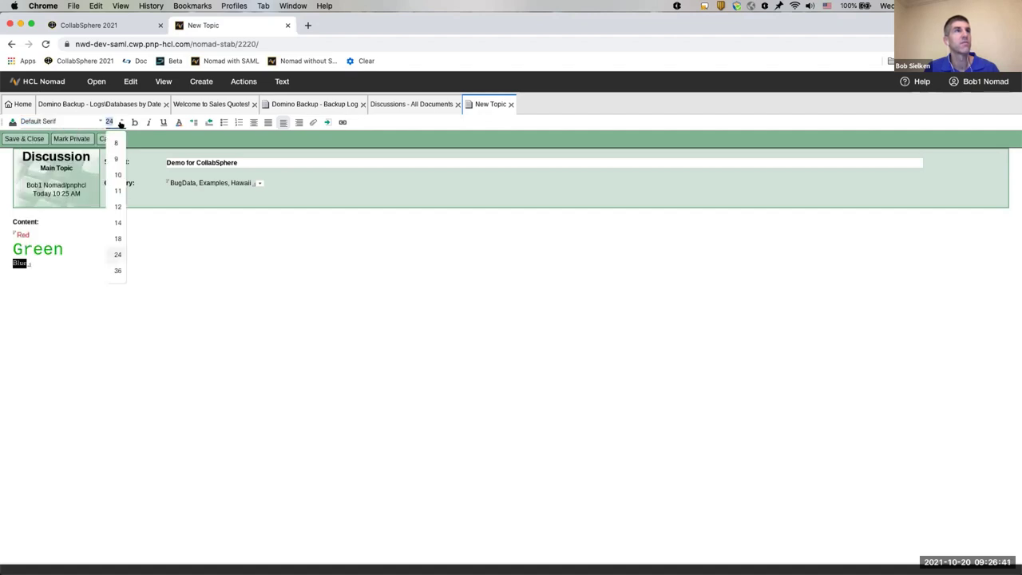
left_click(118, 238)
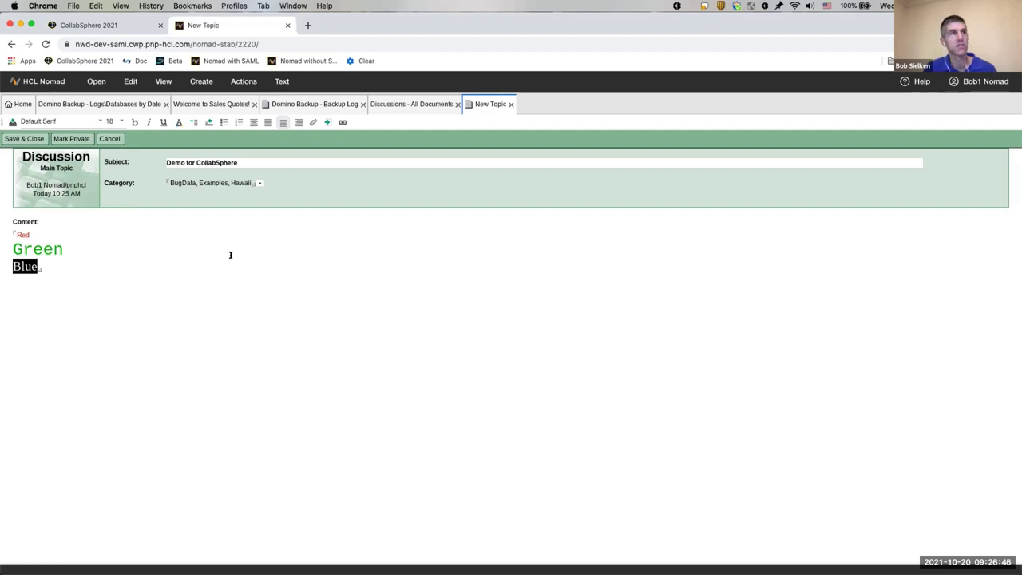
key("super+i")
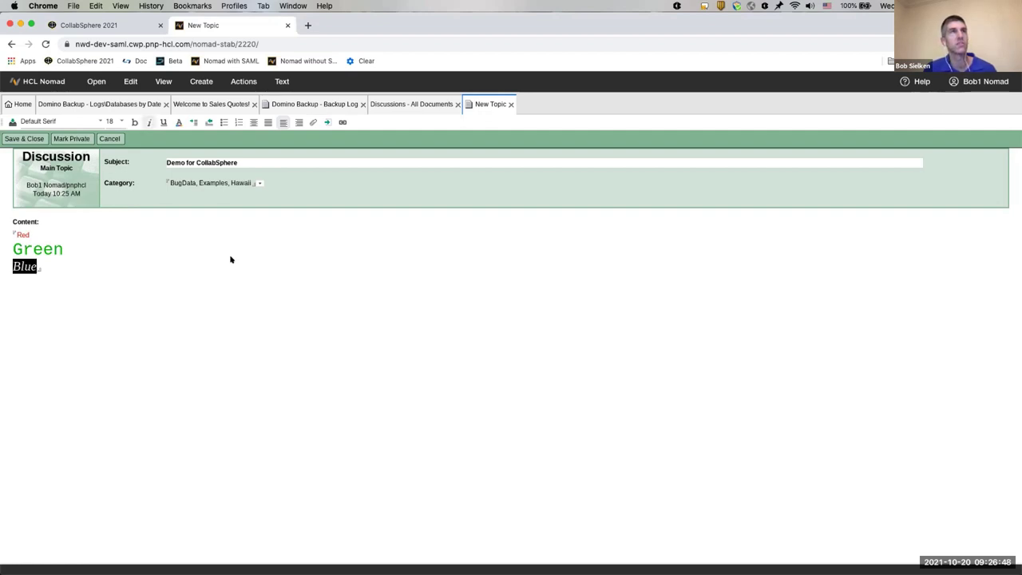
left_click(55, 264)
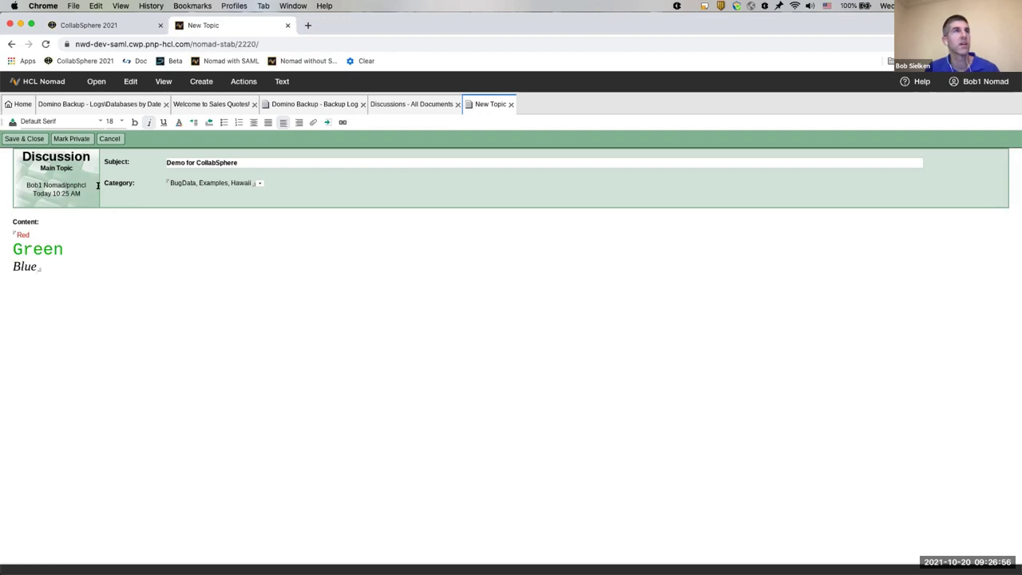
left_click(73, 139)
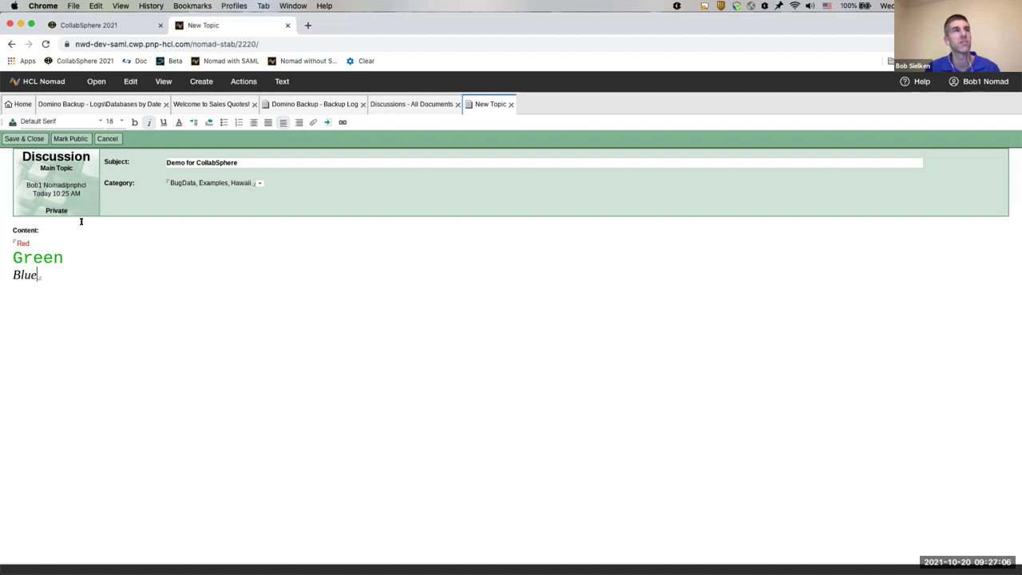
- Set the text color of the word Blue to Blue, and save and close the topic
double_click(23, 274)
right_click(24, 274)
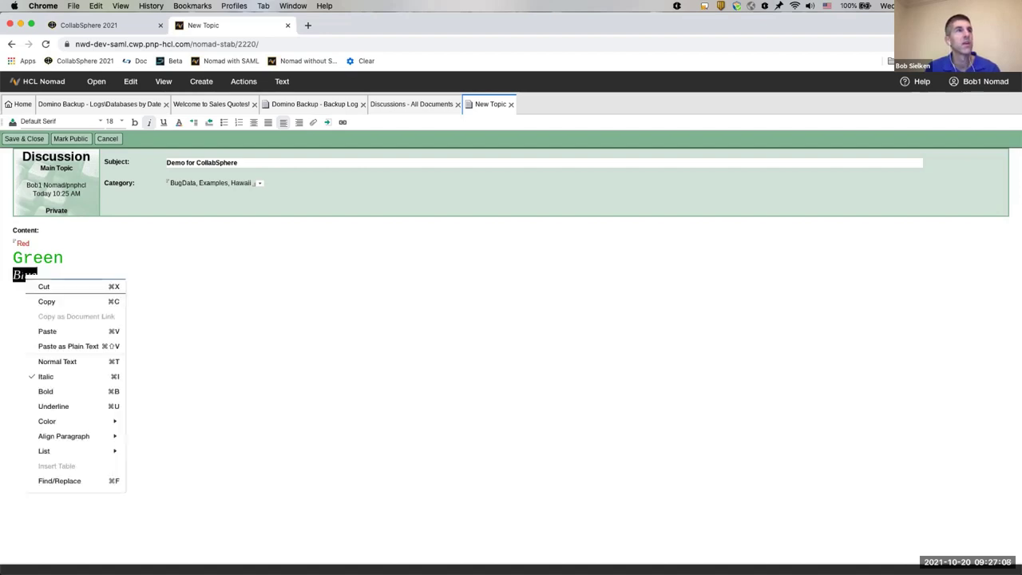
mouse_move(94, 419)
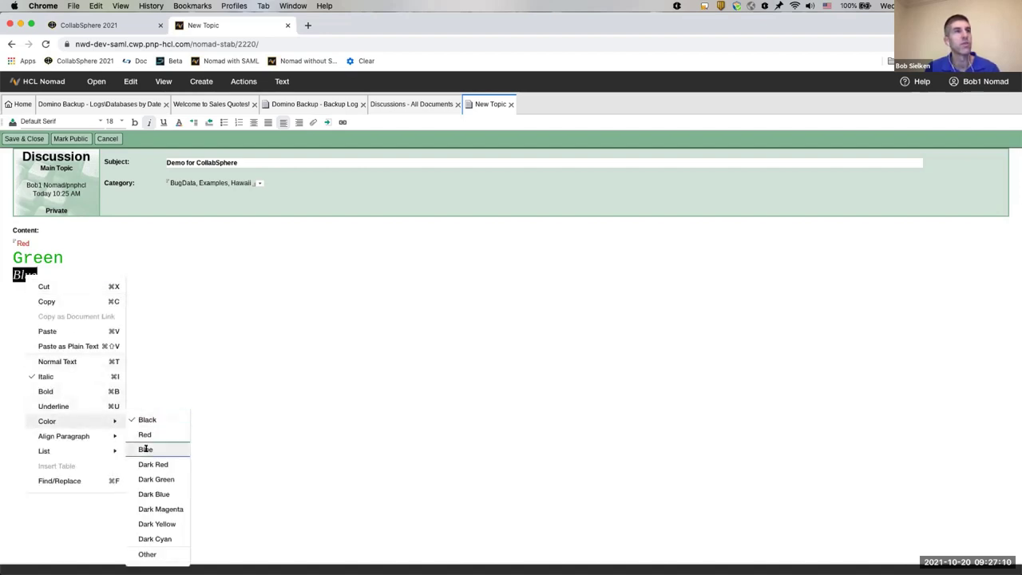
left_click(145, 450)
left_click(36, 274)
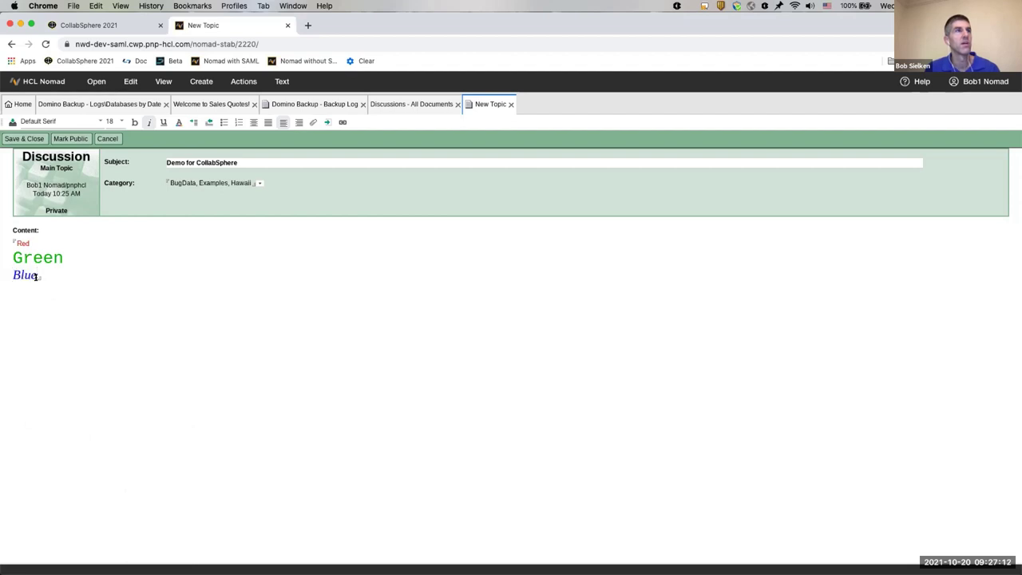
left_click(31, 139)
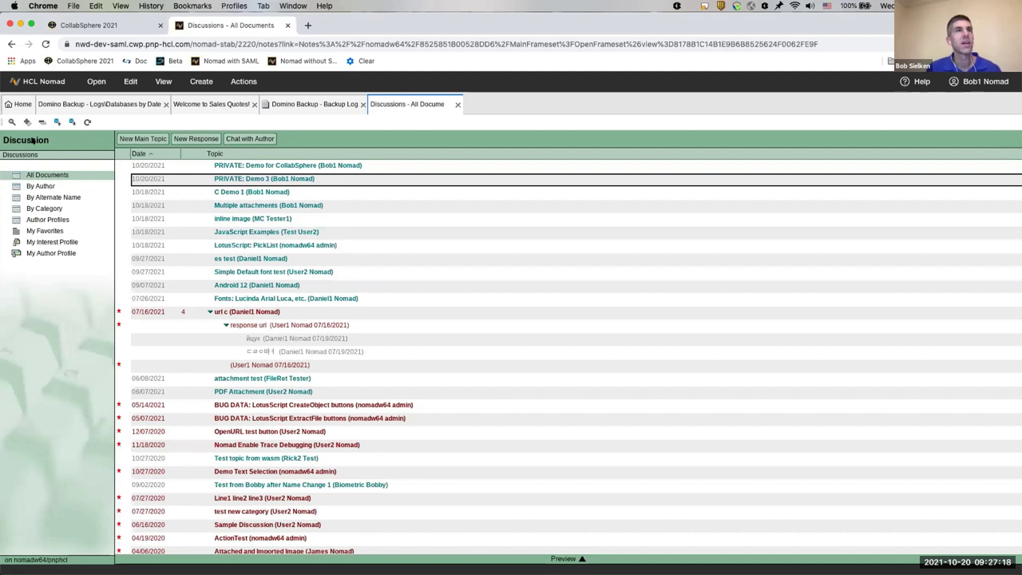
- Open the Simple Default font test topic and copy its three lines of sample text
double_click(246, 270)
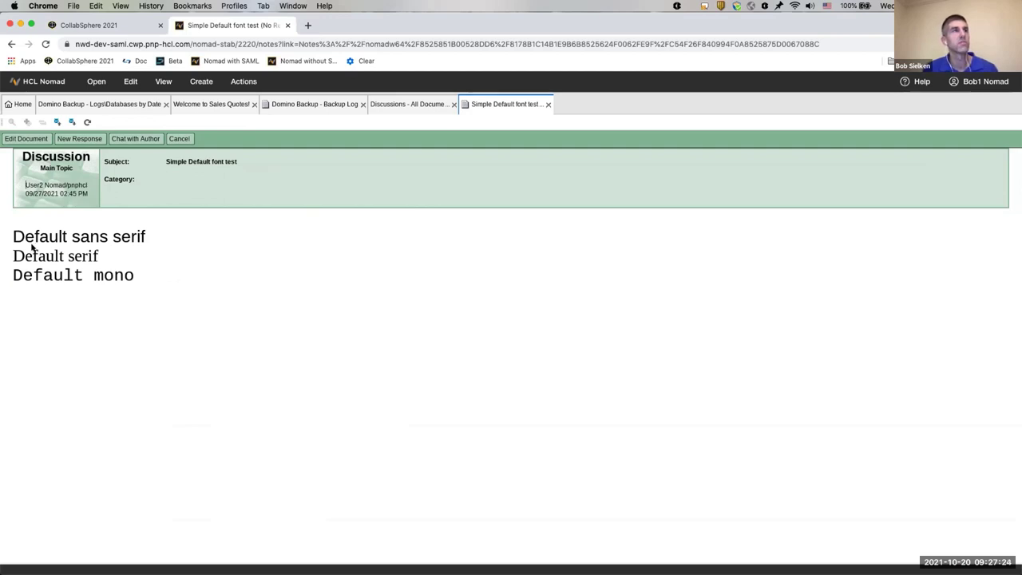
left_click_drag(12, 232, 142, 281)
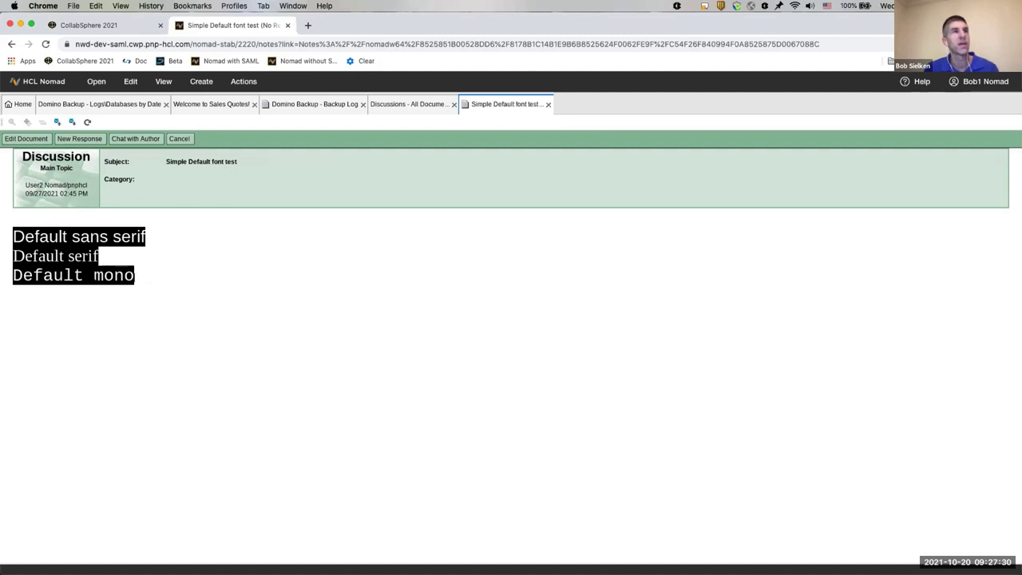
right_click(98, 281)
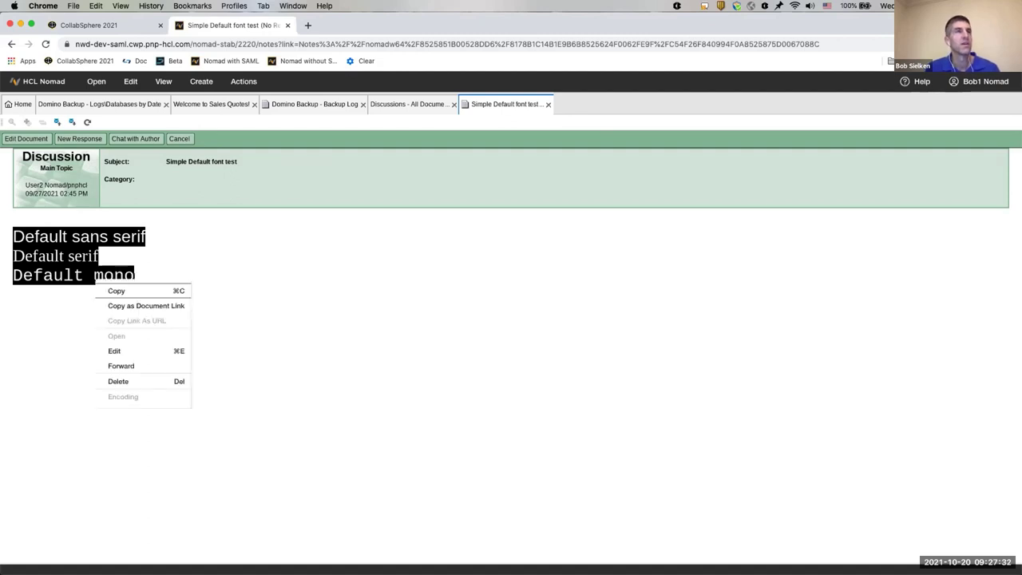
left_click(115, 294)
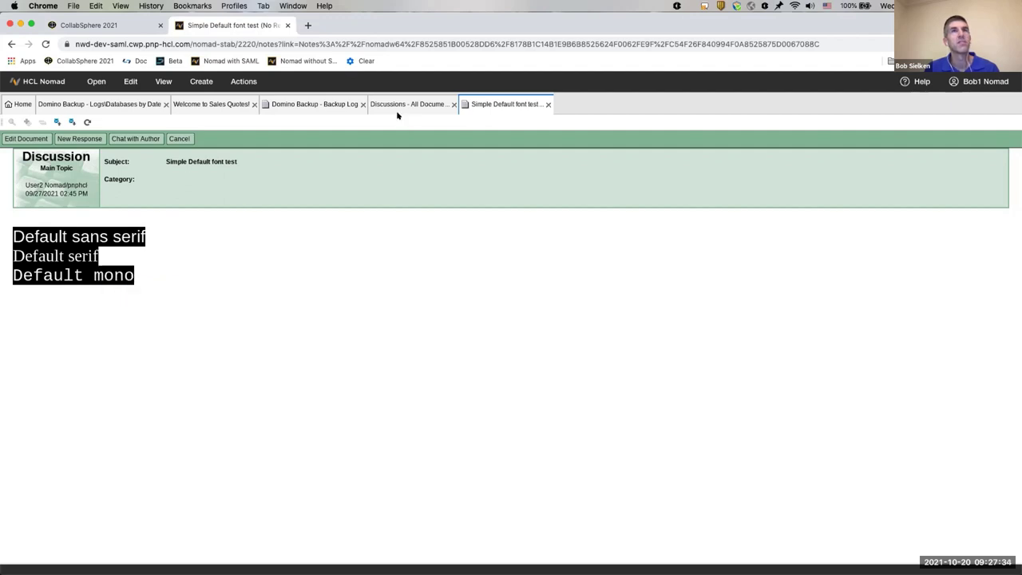
- Return to the Discussions document list and open the Demo for CollabSphere topic for editing
left_click(235, 111)
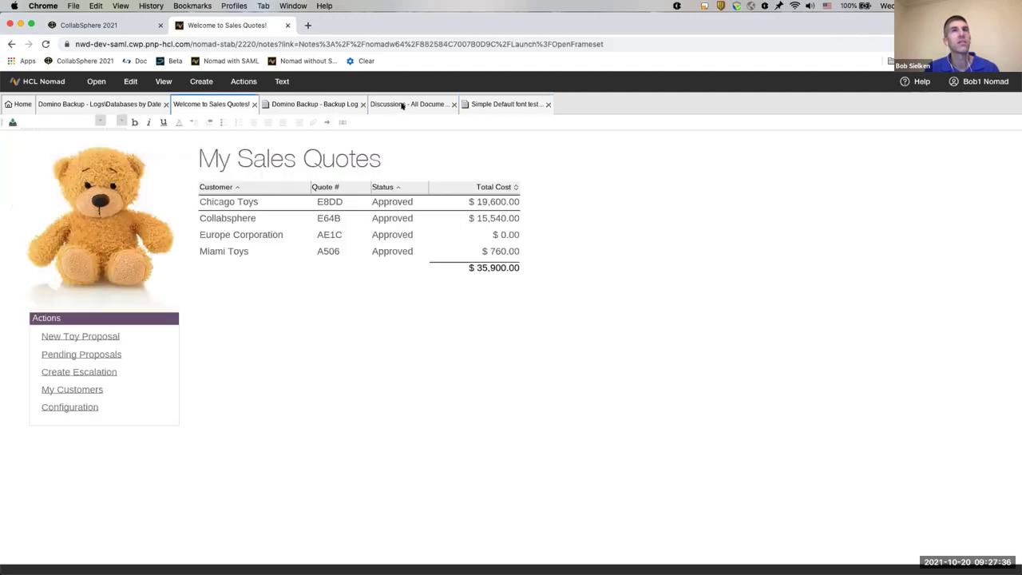
left_click(404, 105)
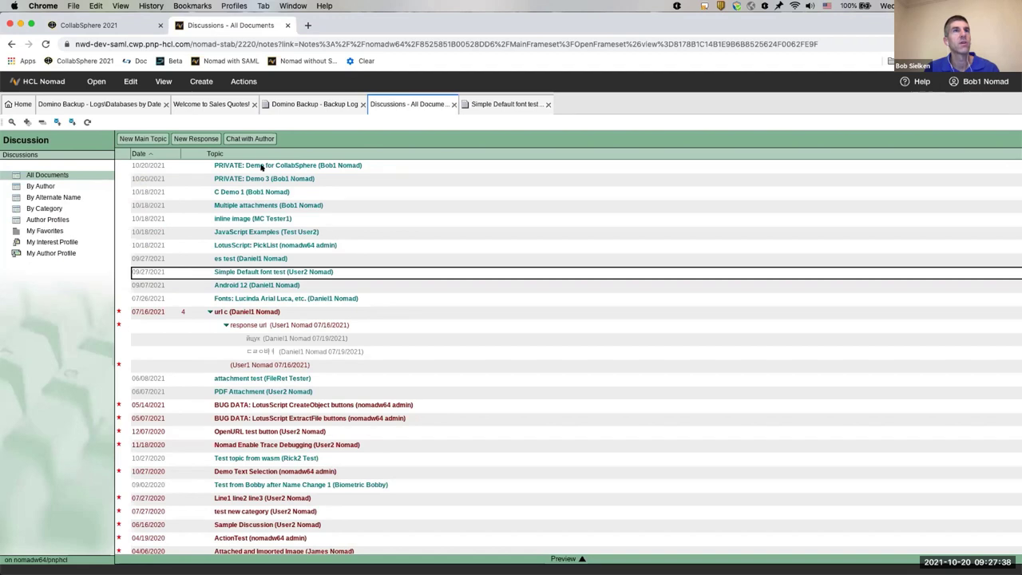
double_click(261, 167)
double_click(191, 244)
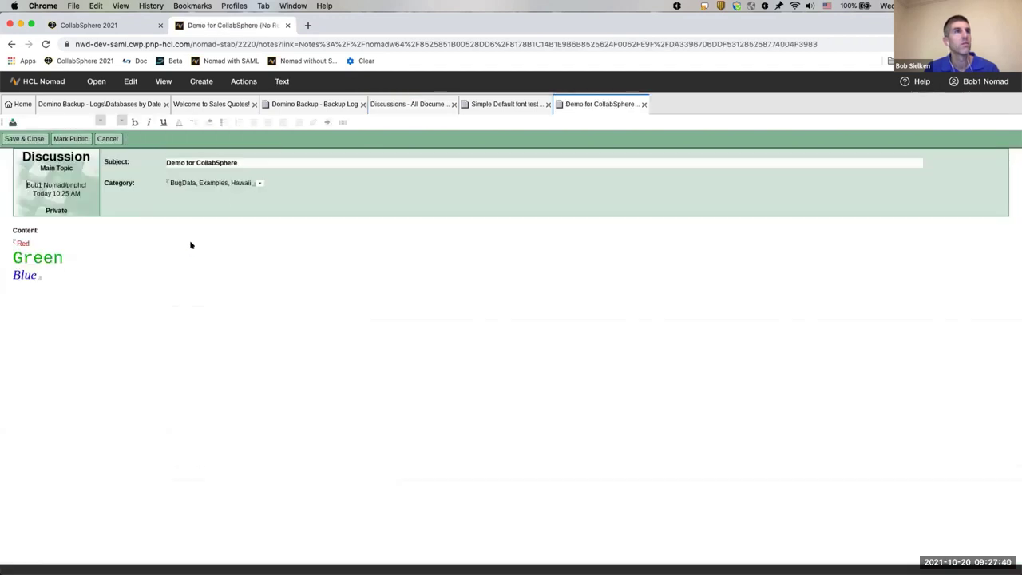
- Paste the copied font samples with their formatting below the word Blue, leaving a blank line between
left_click(35, 275)
key("Return")
key("Return")
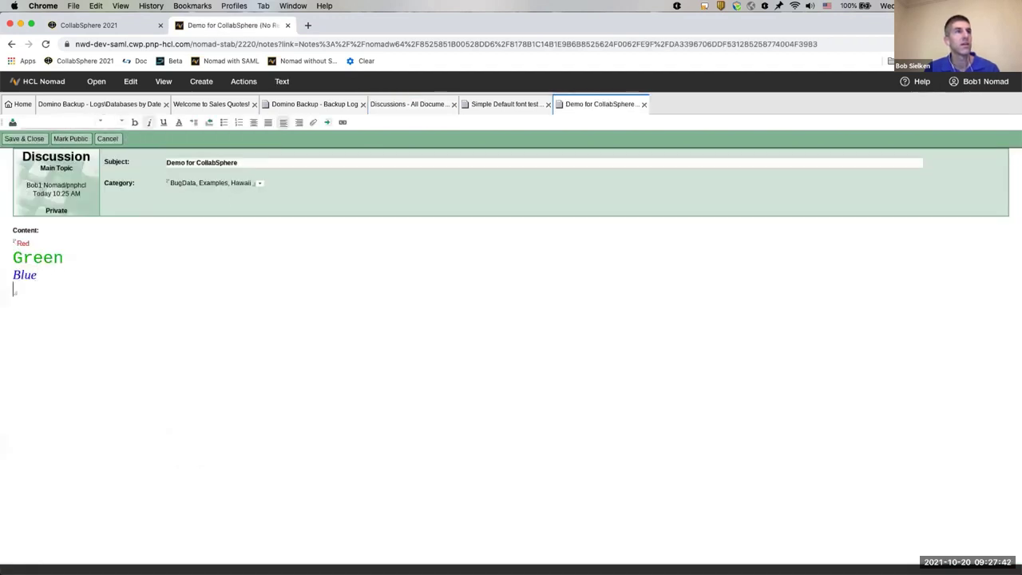
left_click(131, 81)
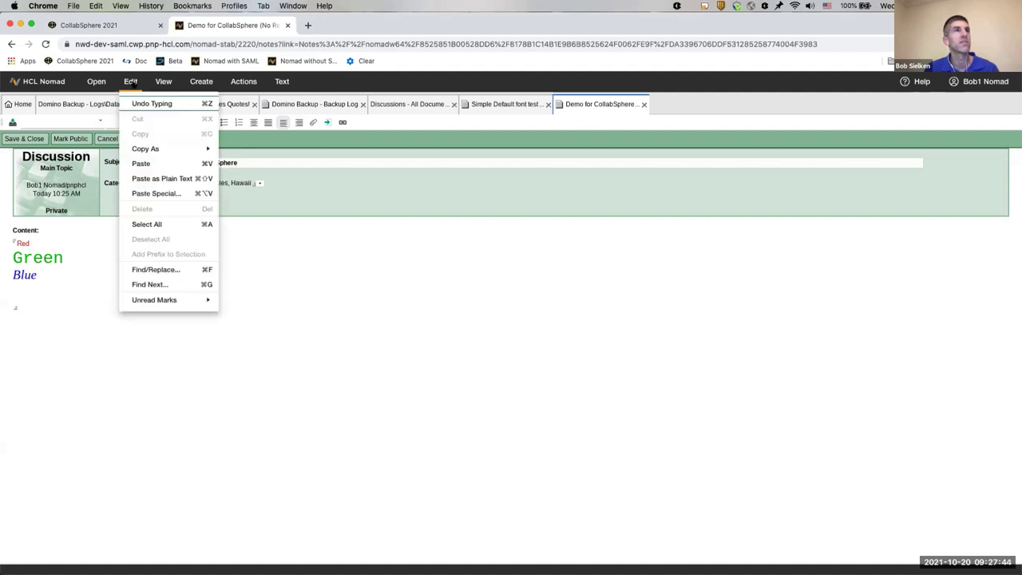
left_click(141, 162)
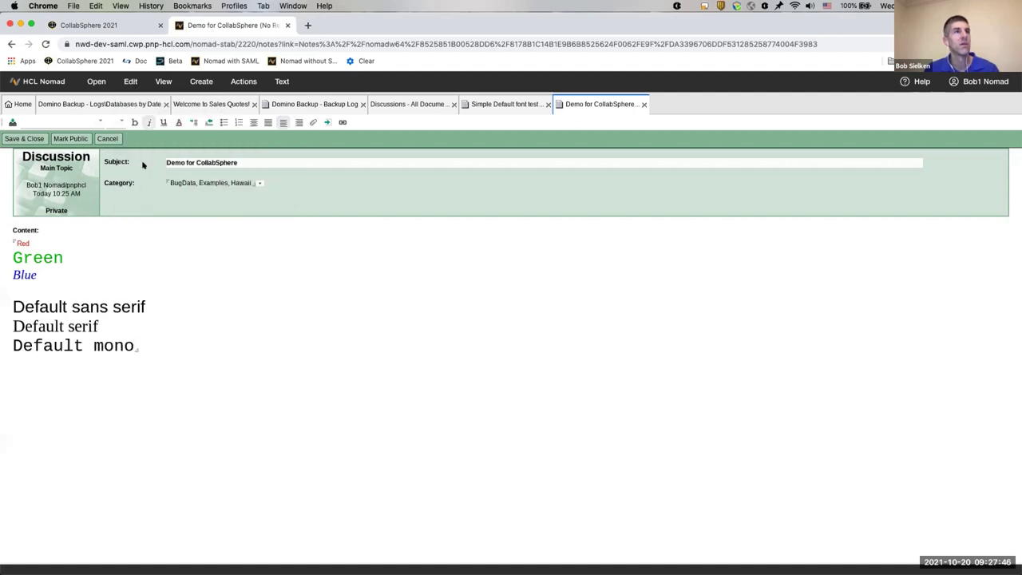
- Paste the font samples again as plain text below the formatted copy, with blank lines before and after
key("Return")
key("Return")
left_click(130, 81)
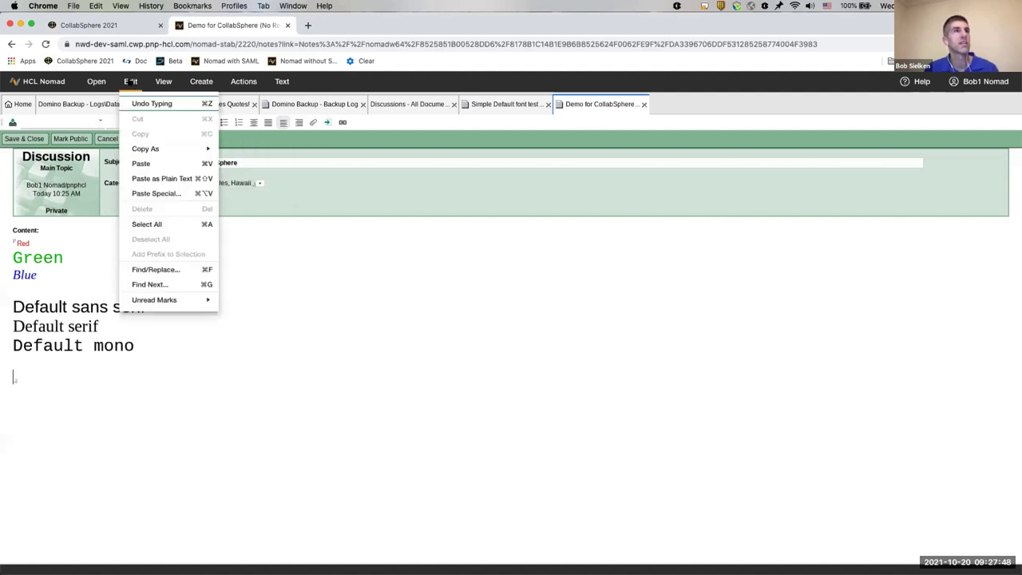
left_click(162, 178)
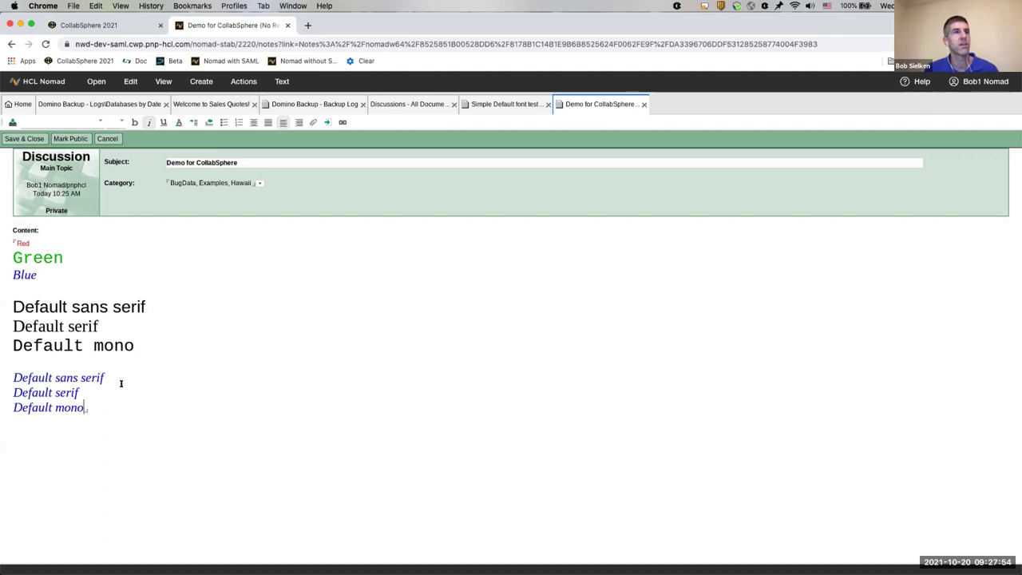
key("Return")
key("Return")
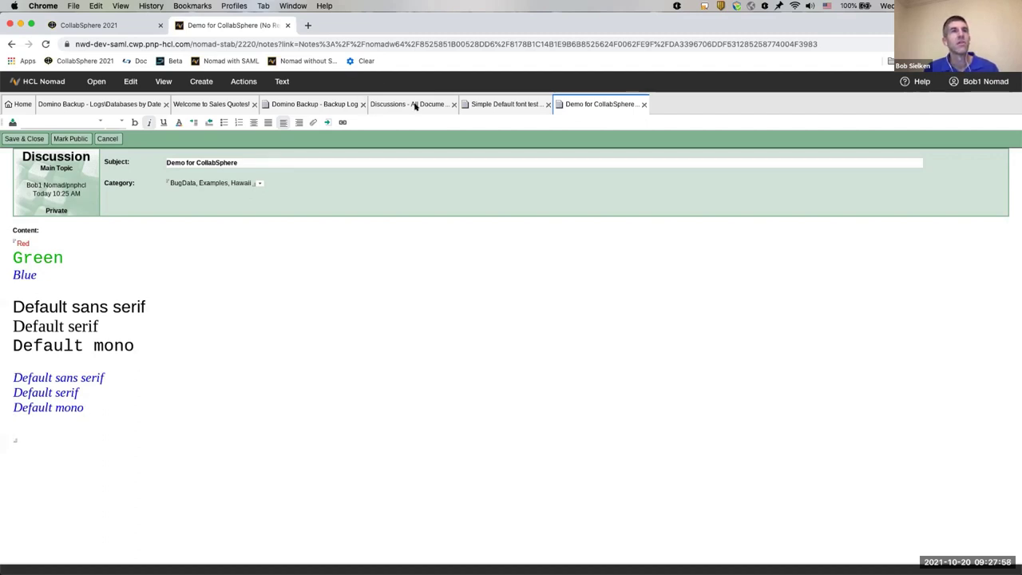
- Open the inline image topic from the Discussions list to view its picture, and close it
left_click(416, 106)
left_click(243, 221)
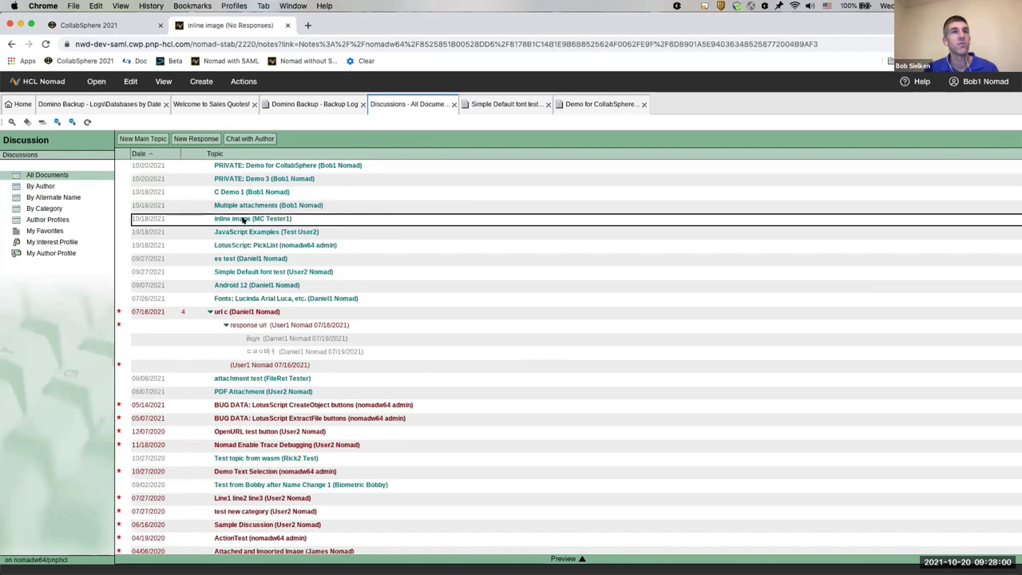
double_click(243, 221)
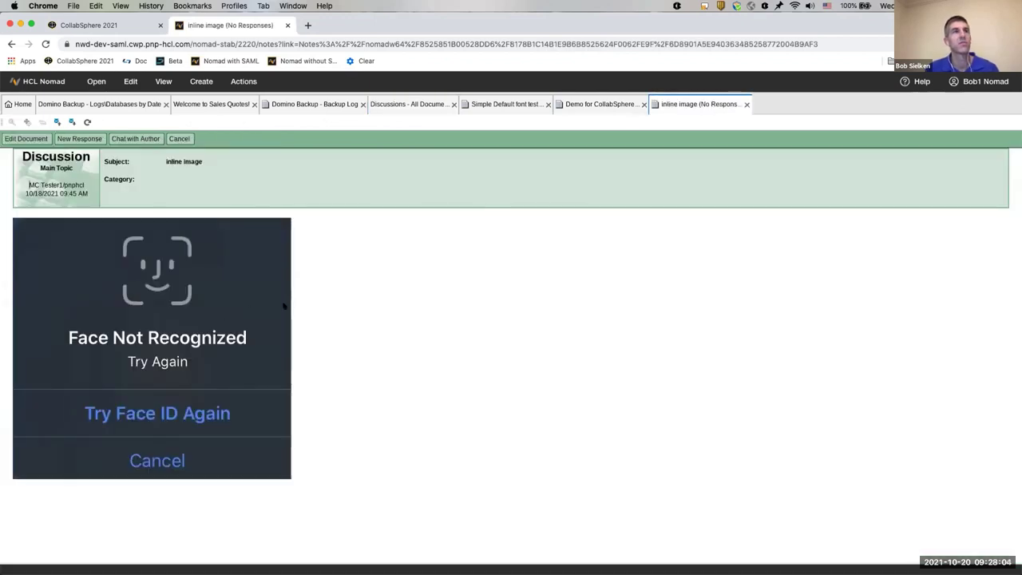
left_click(744, 105)
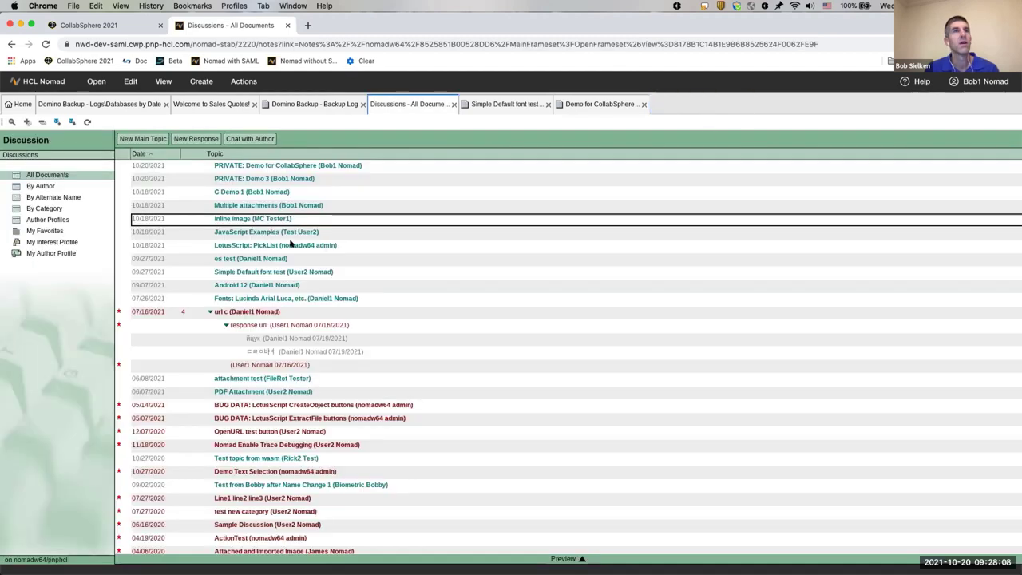
- Open the LotusScript: PickList topic and view its PicklistView and Picklist Contact dialogs, cancelling each one
double_click(245, 246)
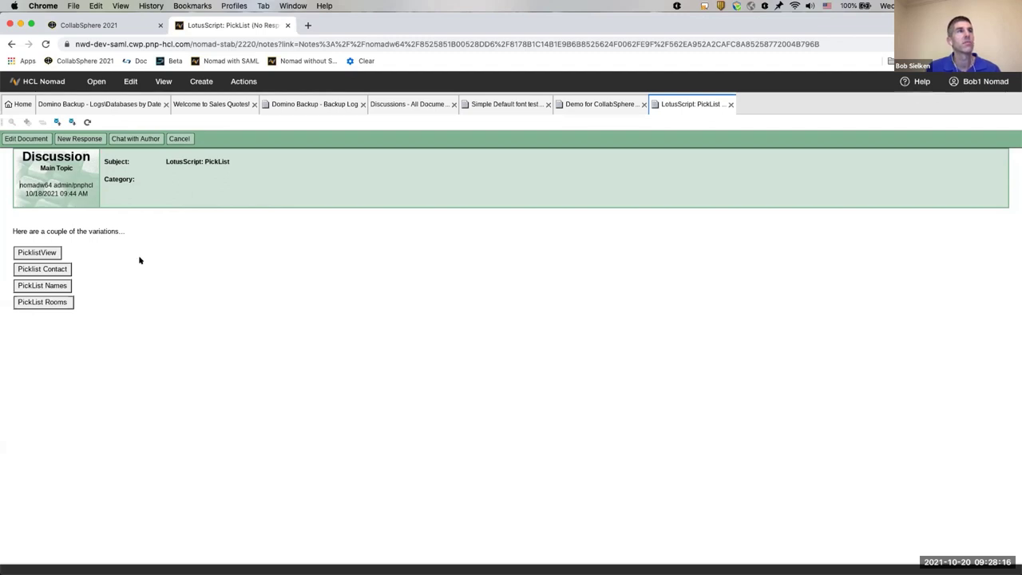
left_click(45, 253)
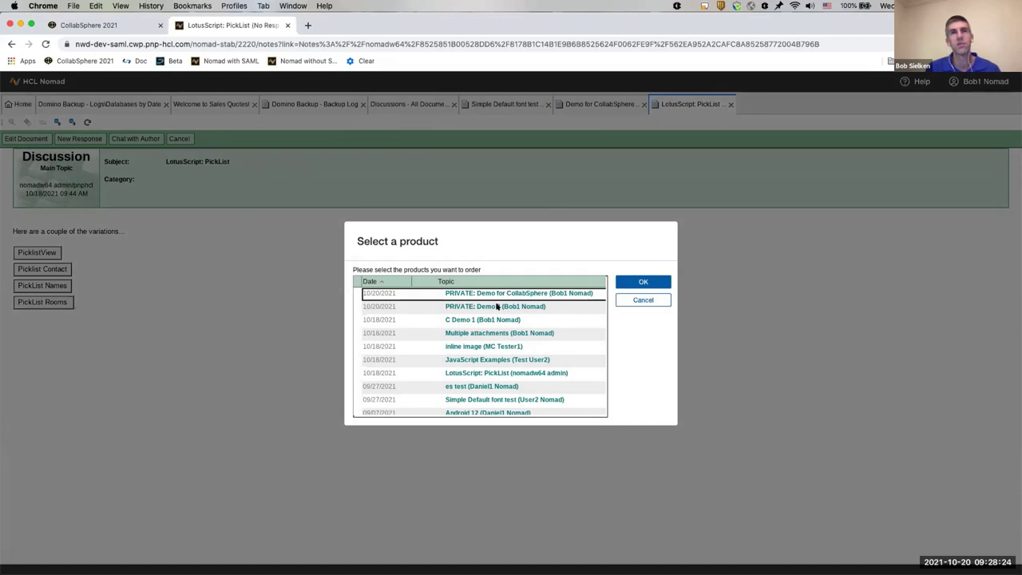
left_click(632, 300)
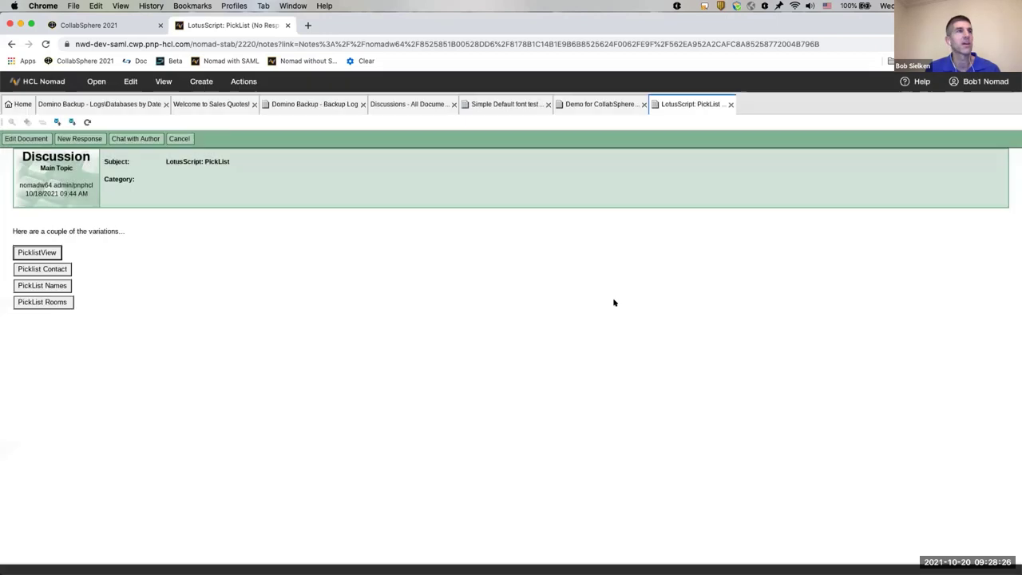
left_click(44, 269)
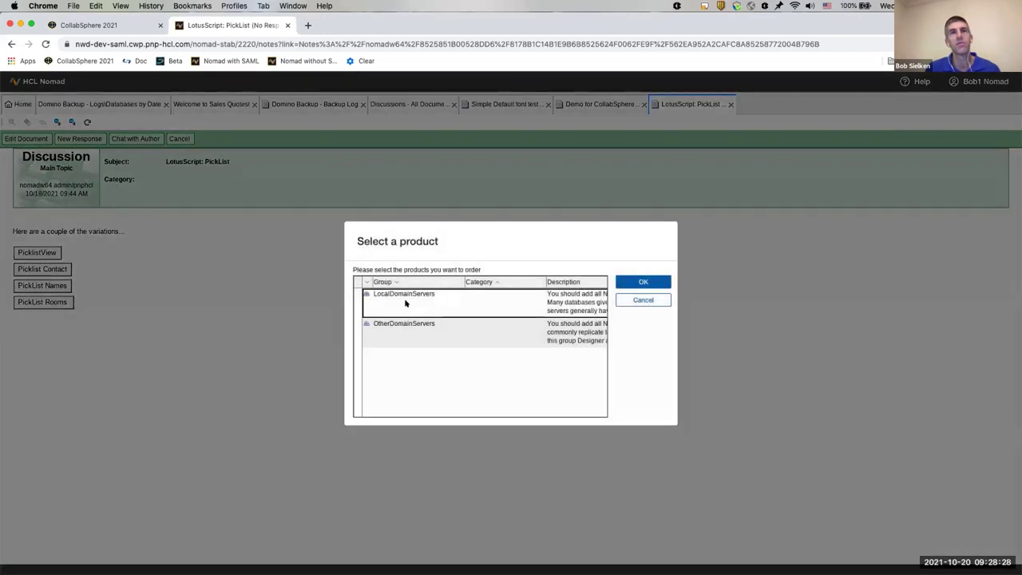
left_click(636, 299)
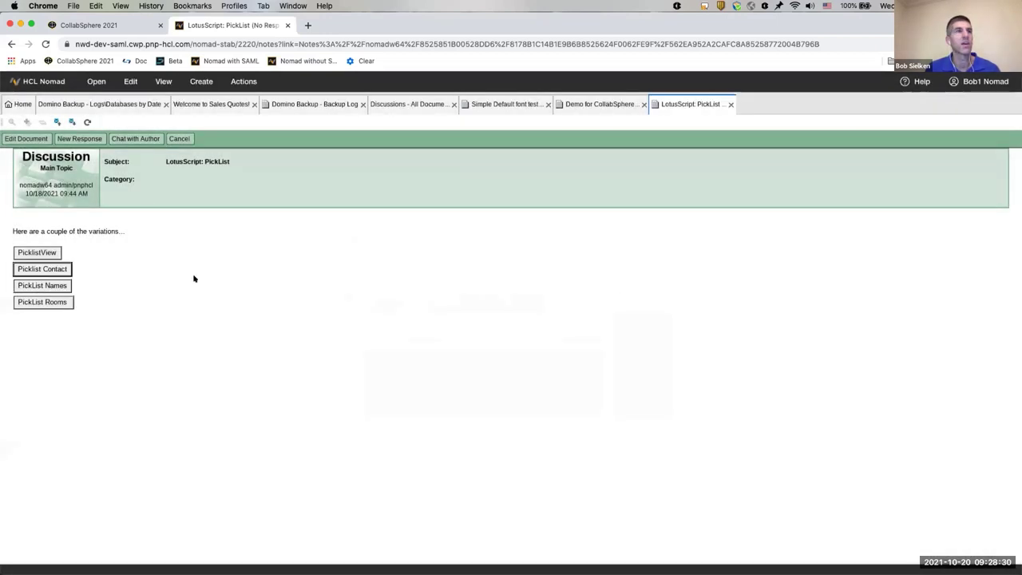
- Launch the PickList Names dialog, choosing to start trusting the signer to execute this action
left_click(36, 285)
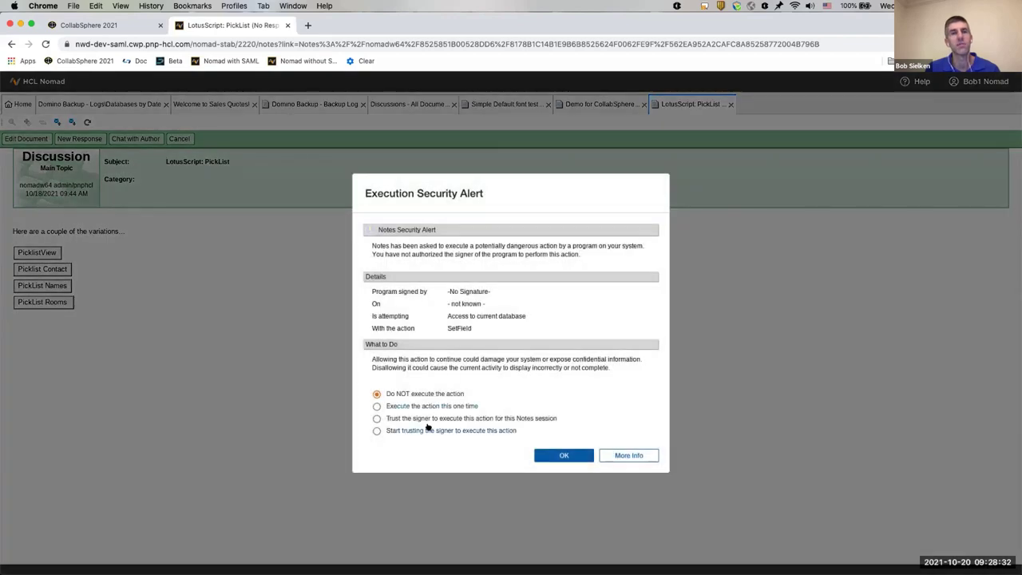
left_click(428, 429)
left_click(560, 456)
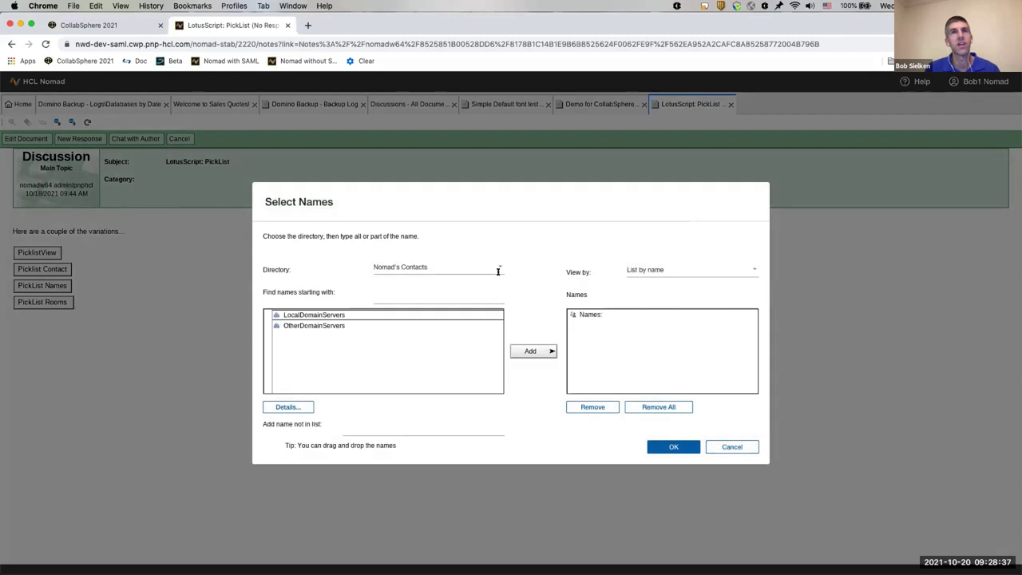
- Switch the Select Names directory to pnphcl's Directory and find names starting with "nomad"
left_click(500, 269)
left_click(438, 306)
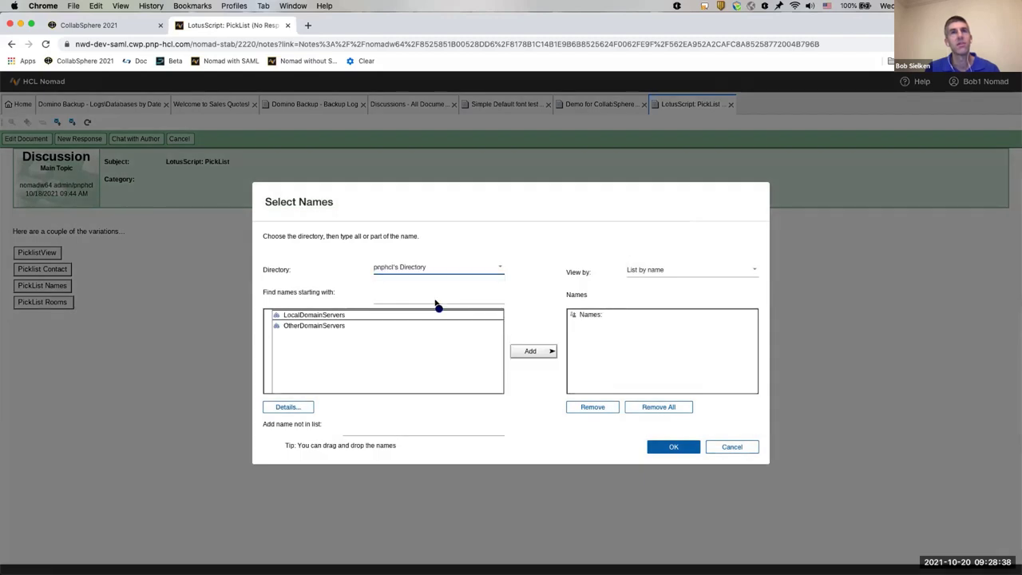
left_click(399, 293)
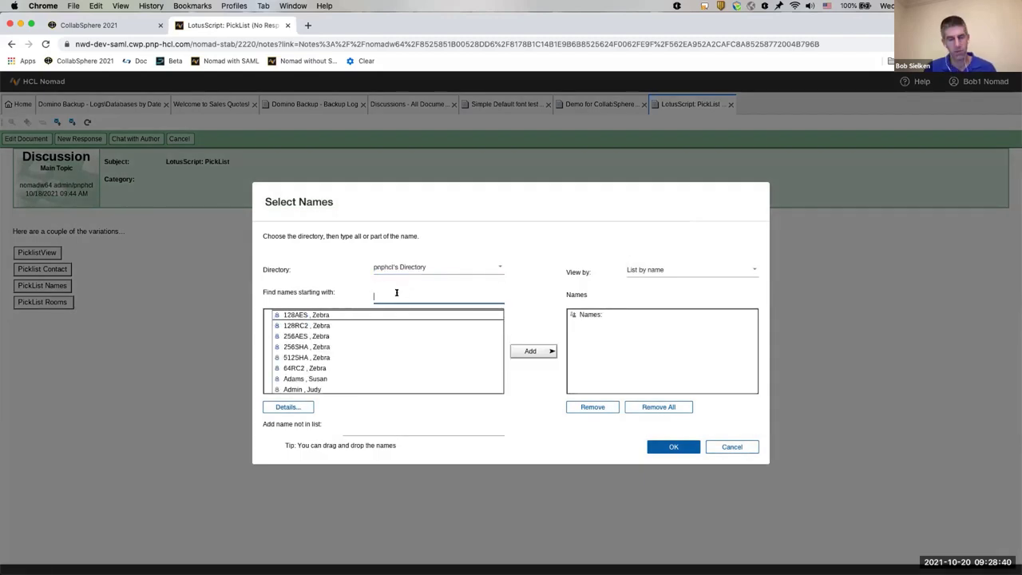
type("nomad")
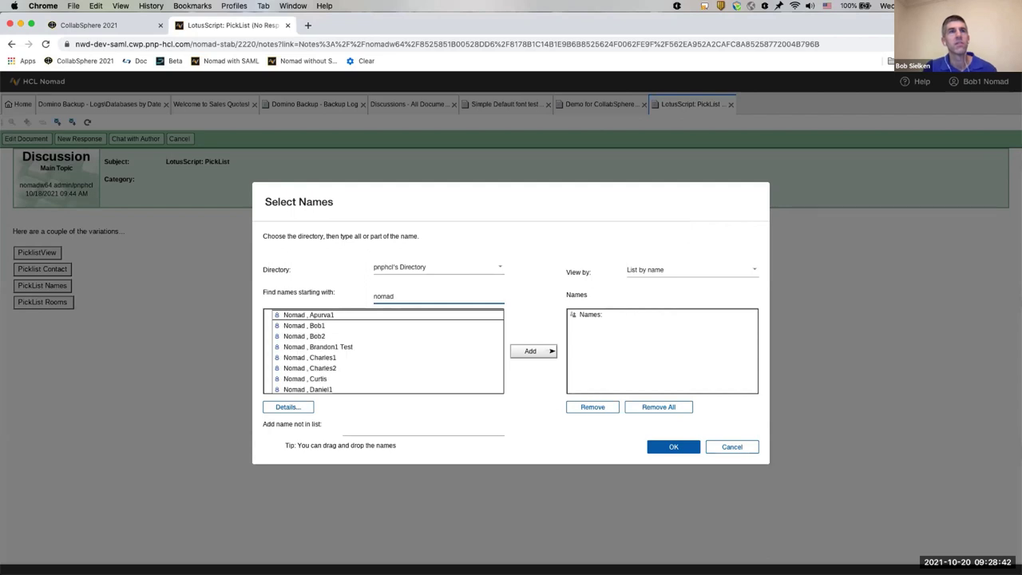
- Add the second and third people in the filtered list to the selected Names
left_click(317, 327)
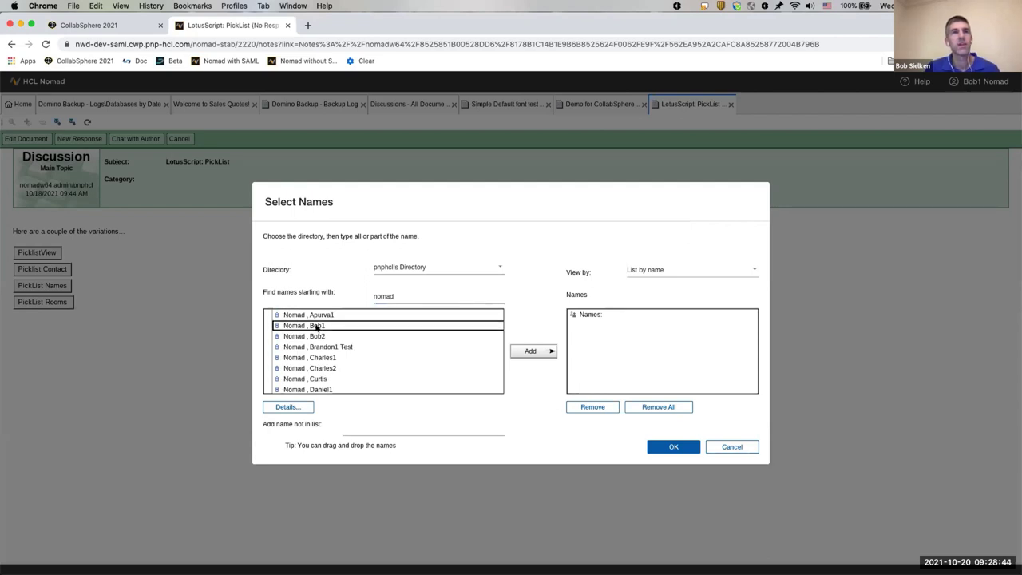
double_click(317, 326)
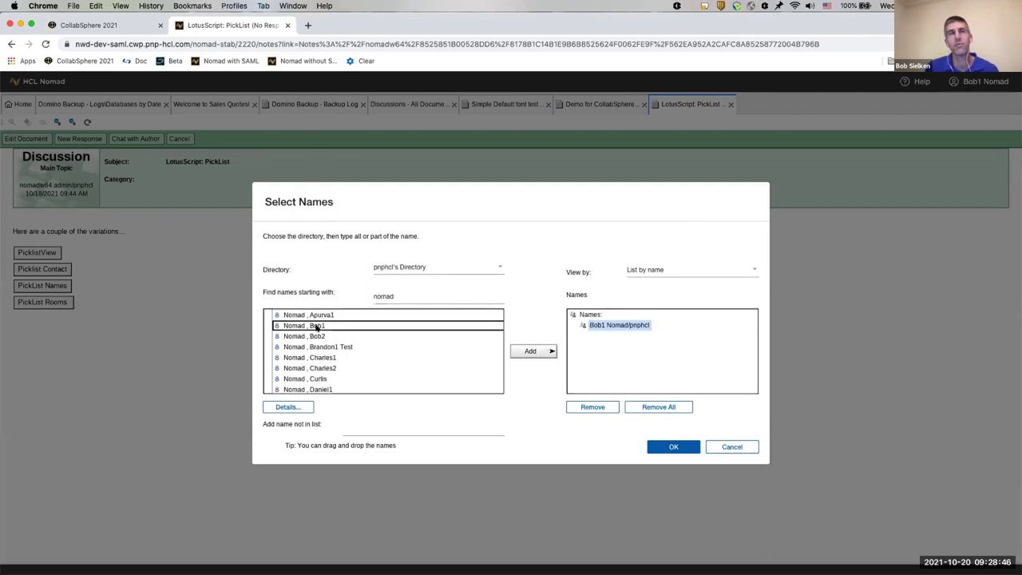
left_click(318, 336)
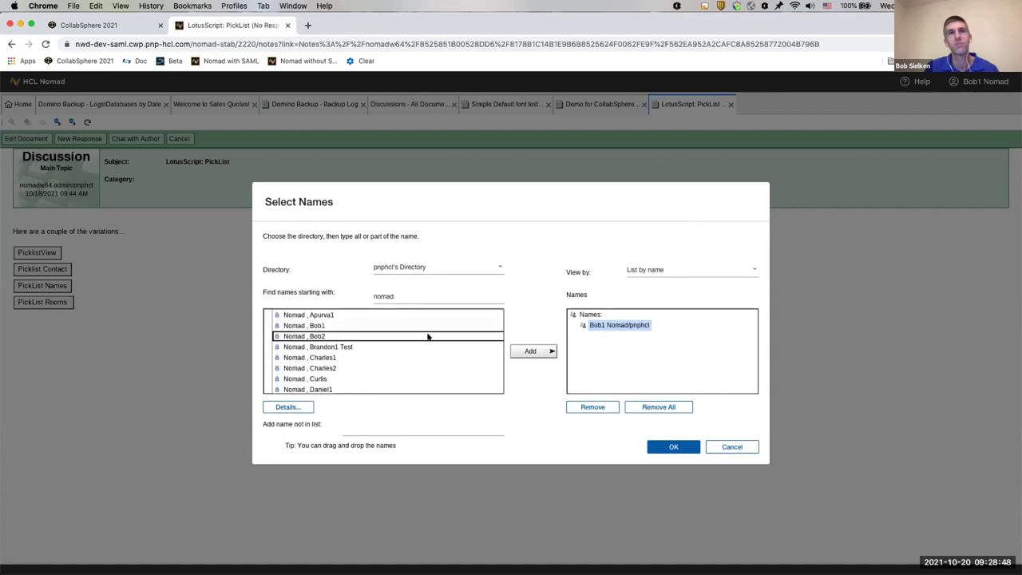
left_click(533, 352)
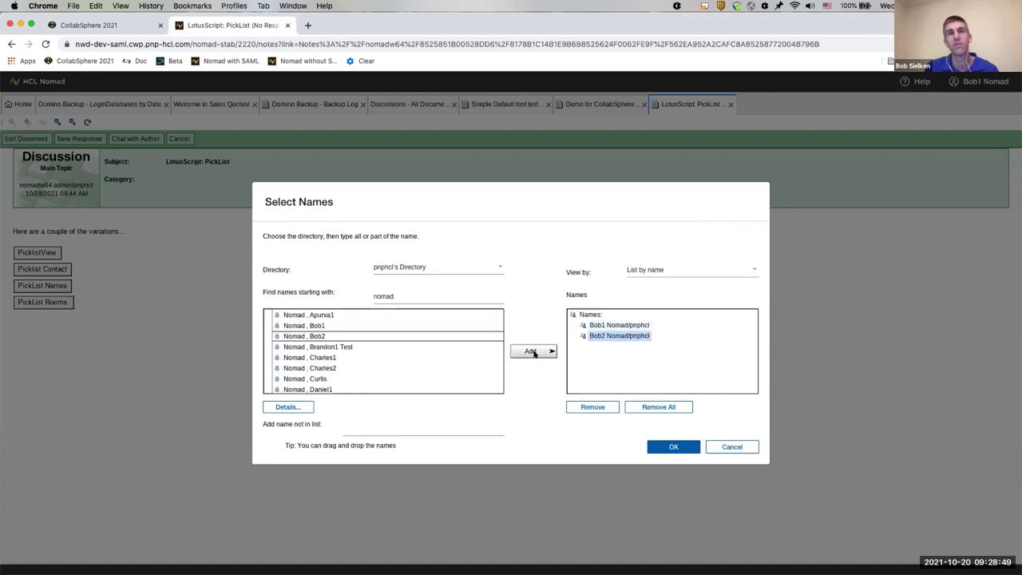
- View the details of the last added person, accept the selected names, and close the LotusScript: PickList topic
left_click(297, 409)
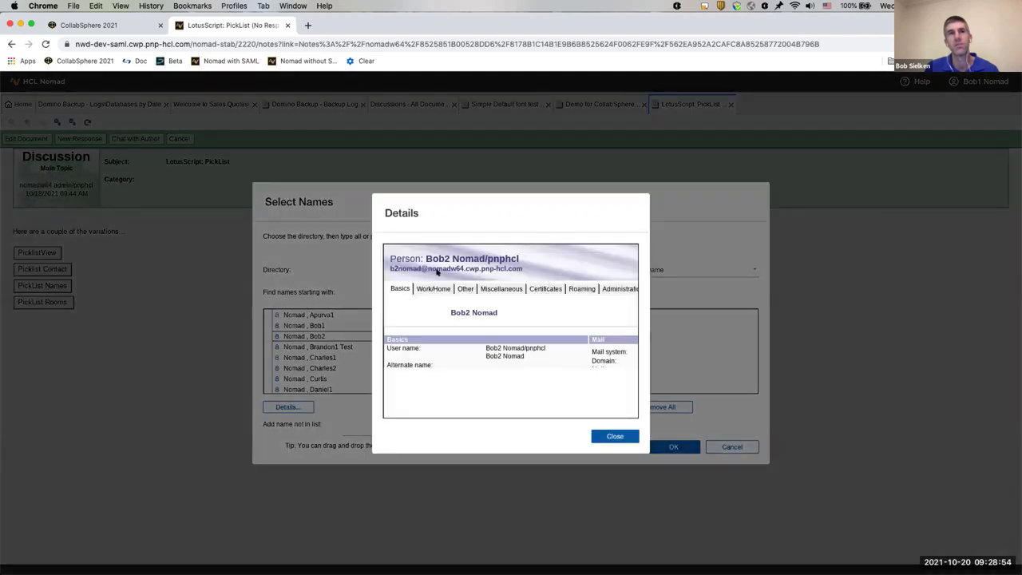
left_click(614, 436)
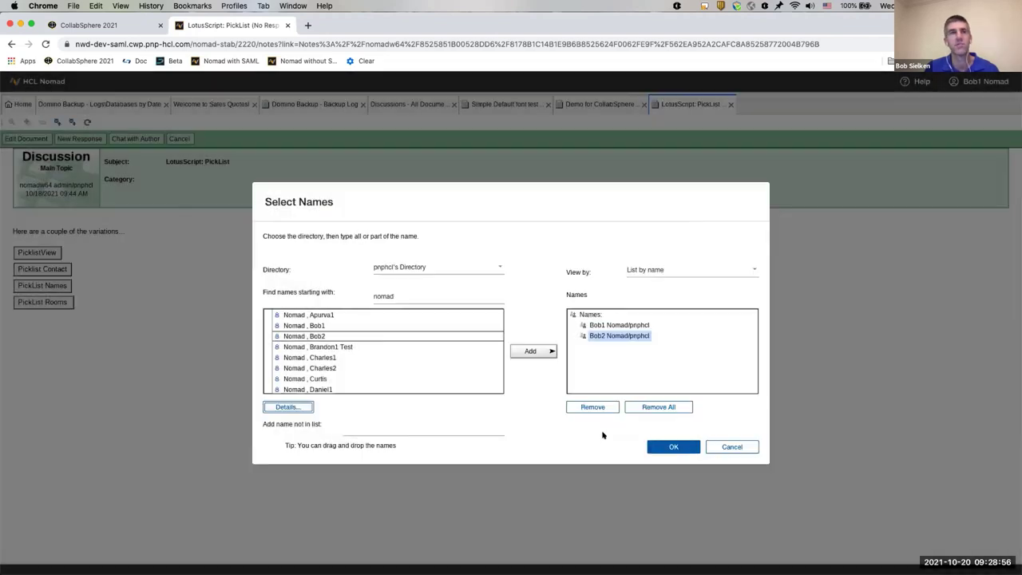
left_click(672, 447)
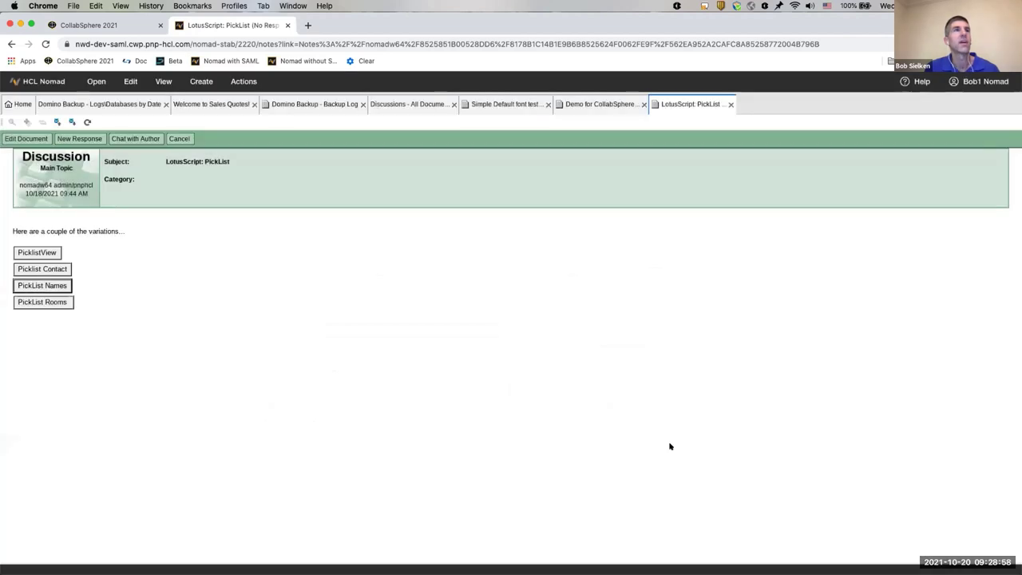
left_click(730, 105)
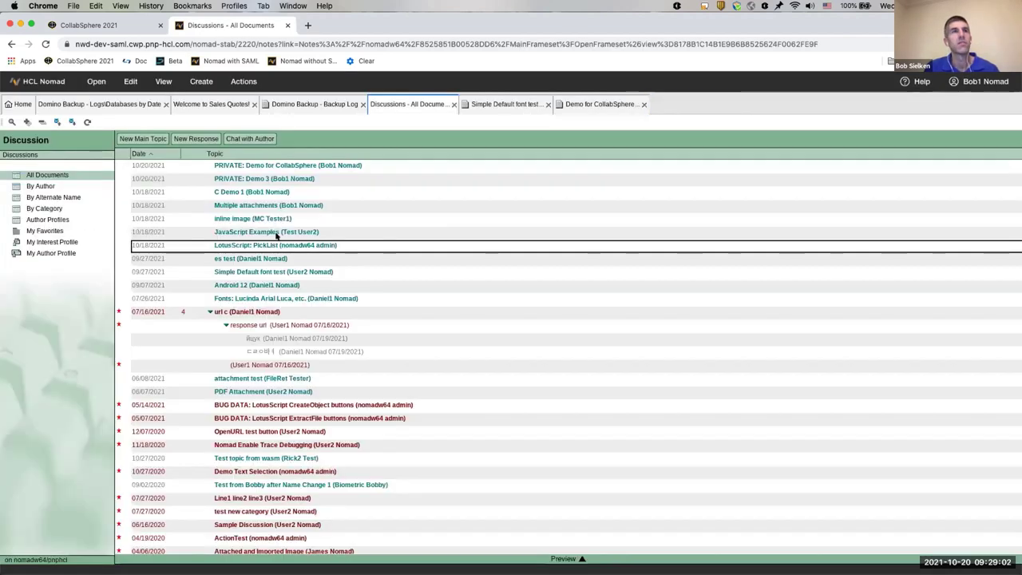
- Open the JavaScript Examples topic and run its JavaScript Alert, Date and Goodbye actions, dismissing each message
double_click(277, 233)
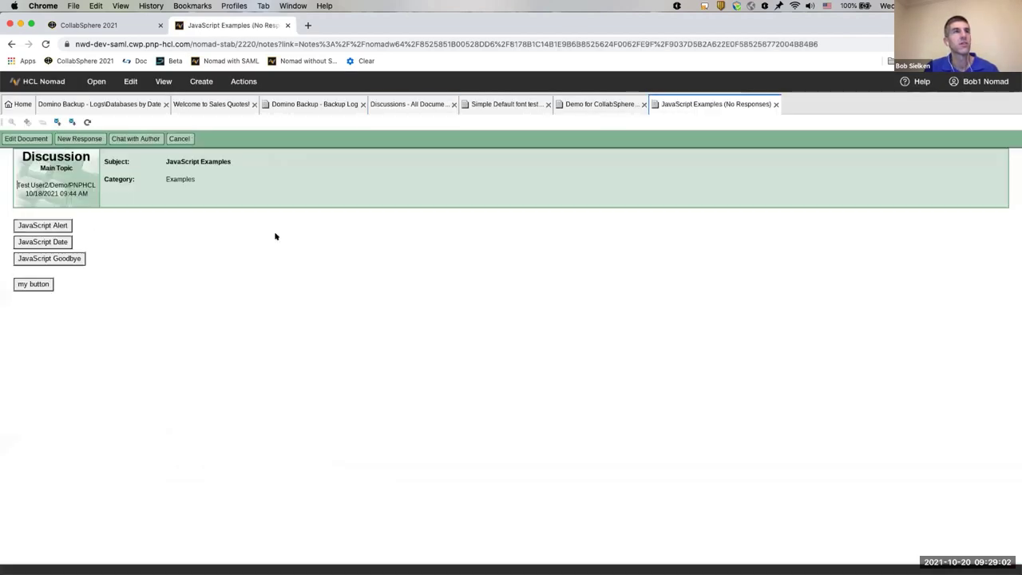
left_click(44, 226)
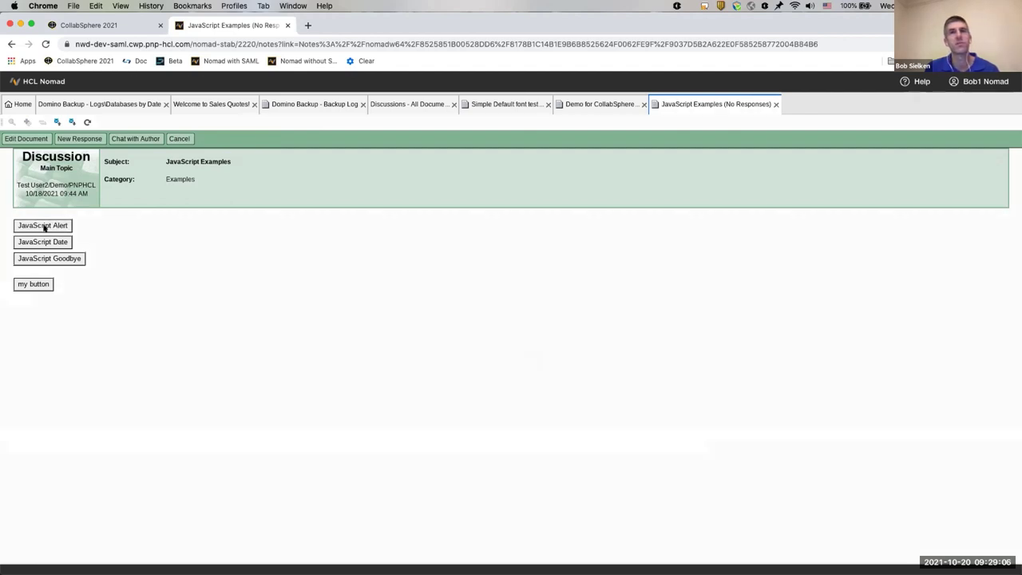
key("Return")
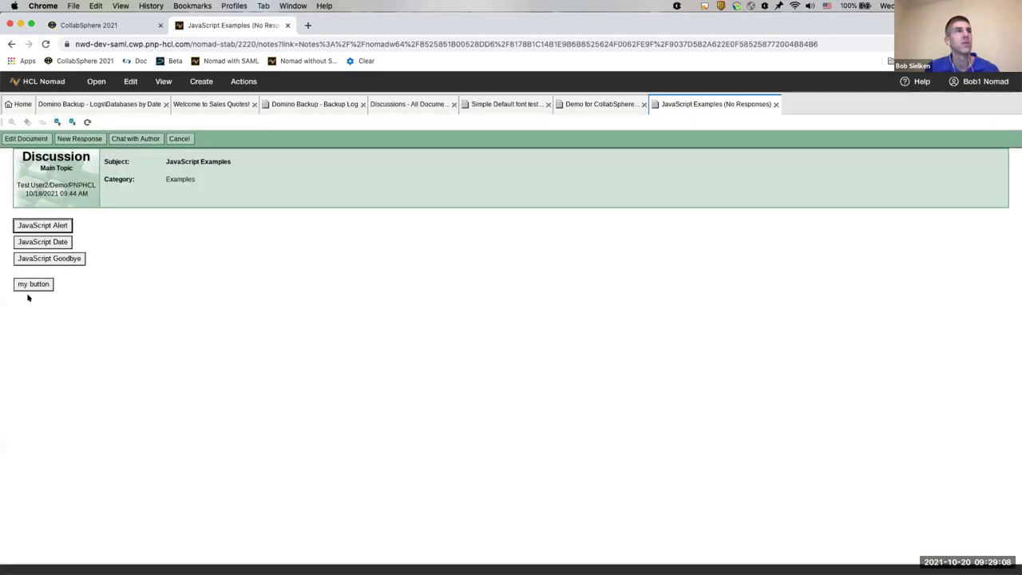
left_click(42, 242)
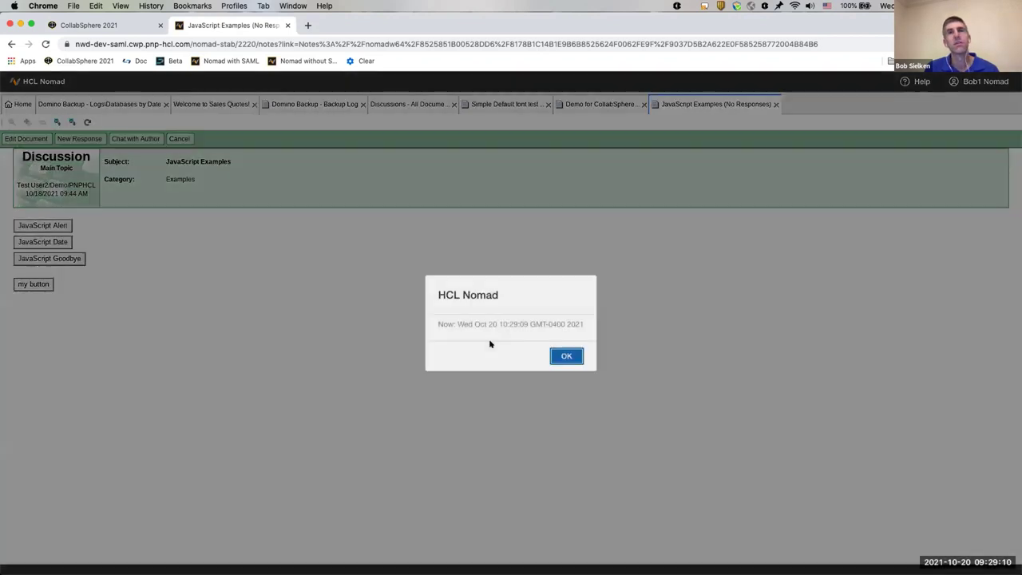
left_click(565, 356)
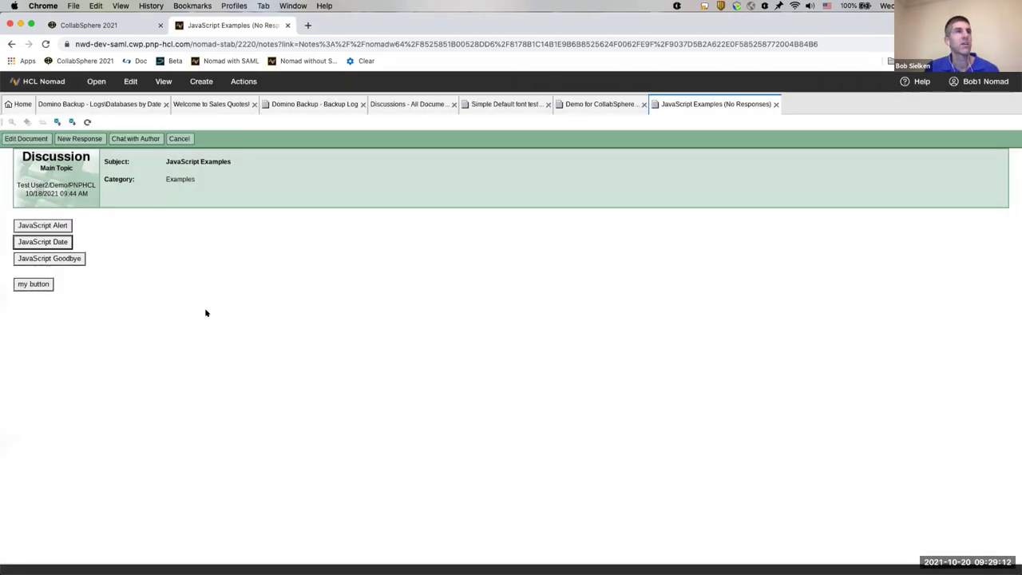
left_click(64, 258)
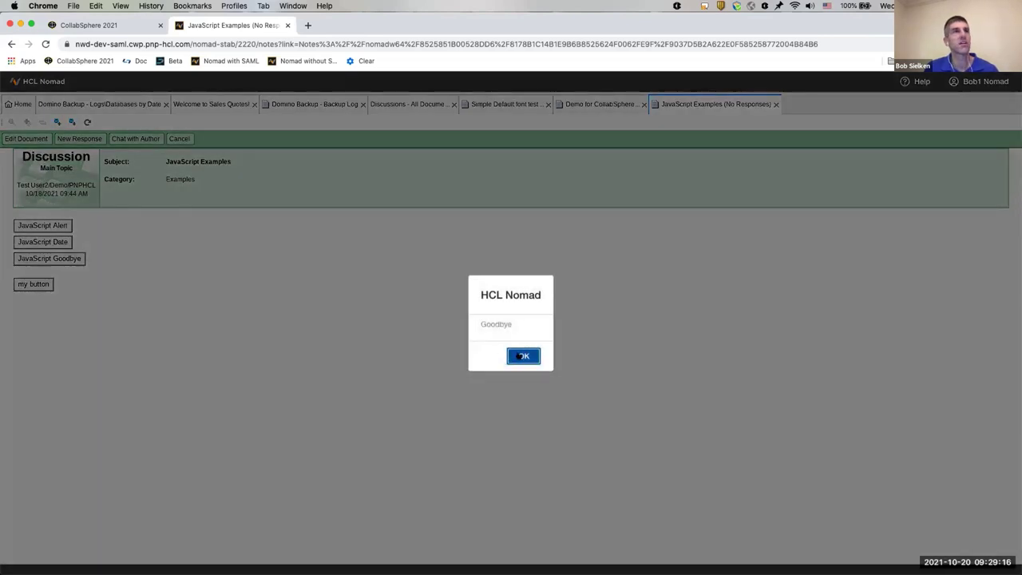
left_click(523, 356)
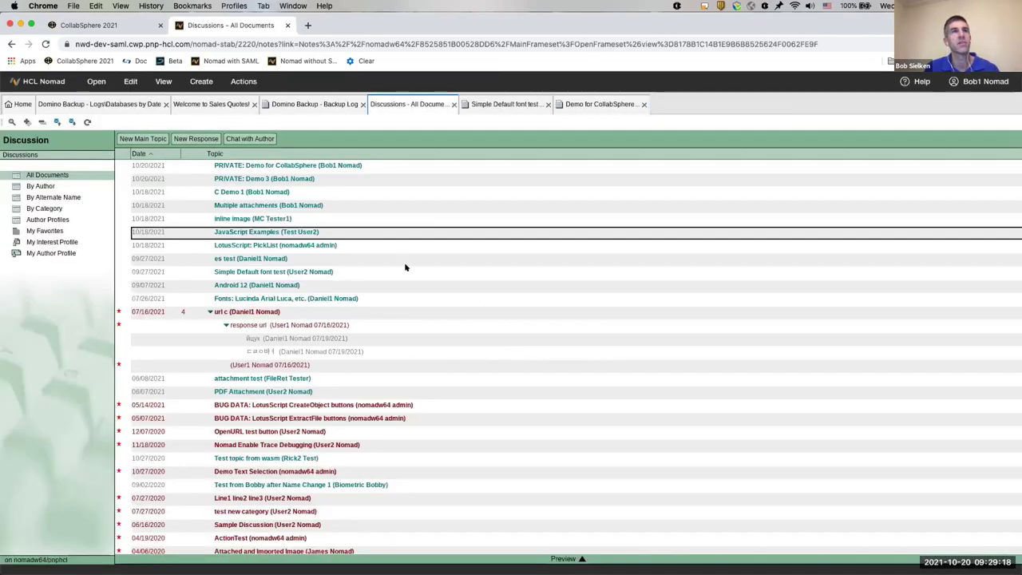
- Copy the JavaScript Examples topic as a document link and paste it below the text in the Demo for CollabSphere topic, followed by a blank line
right_click(244, 231)
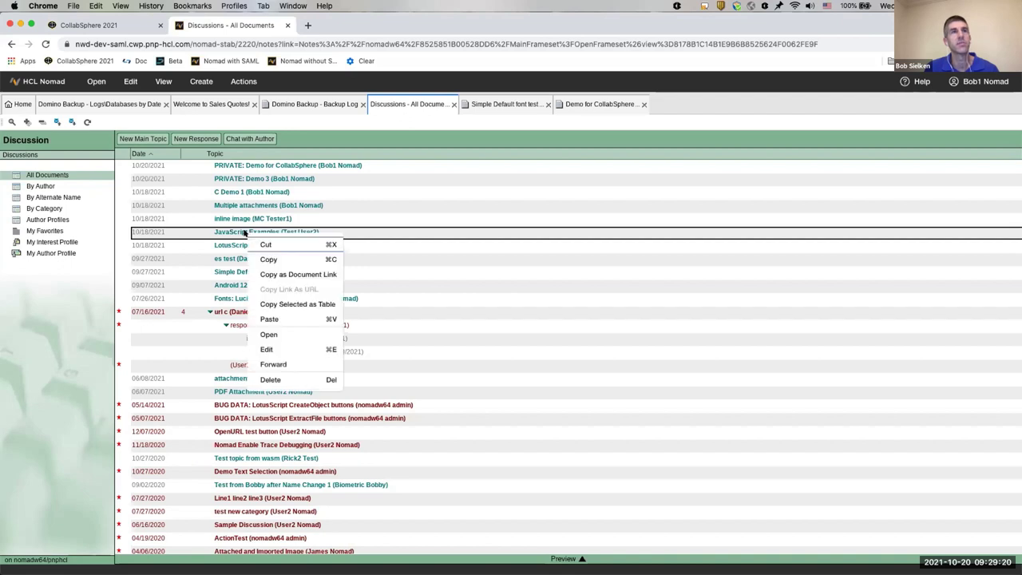
left_click(289, 274)
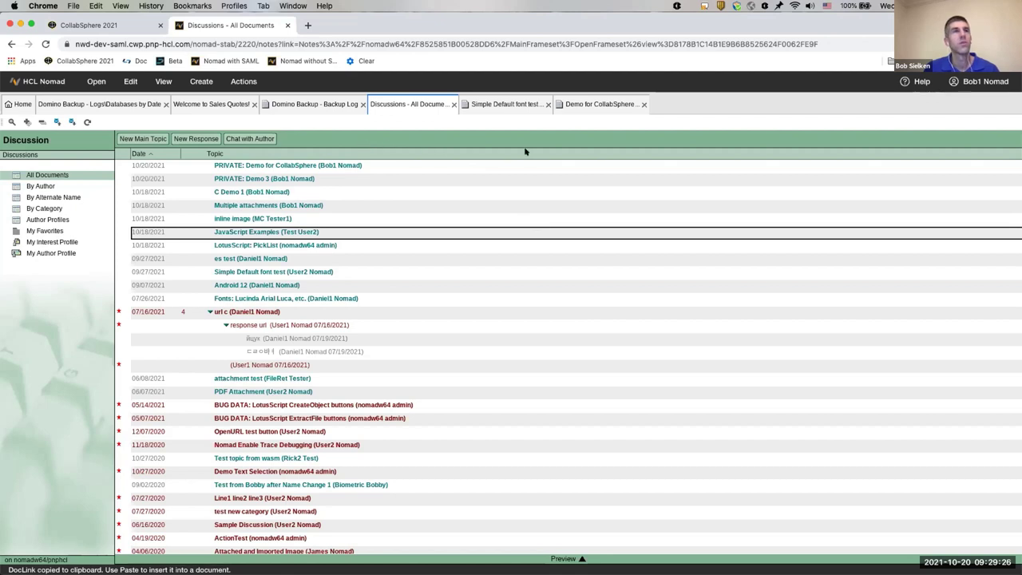
left_click(603, 106)
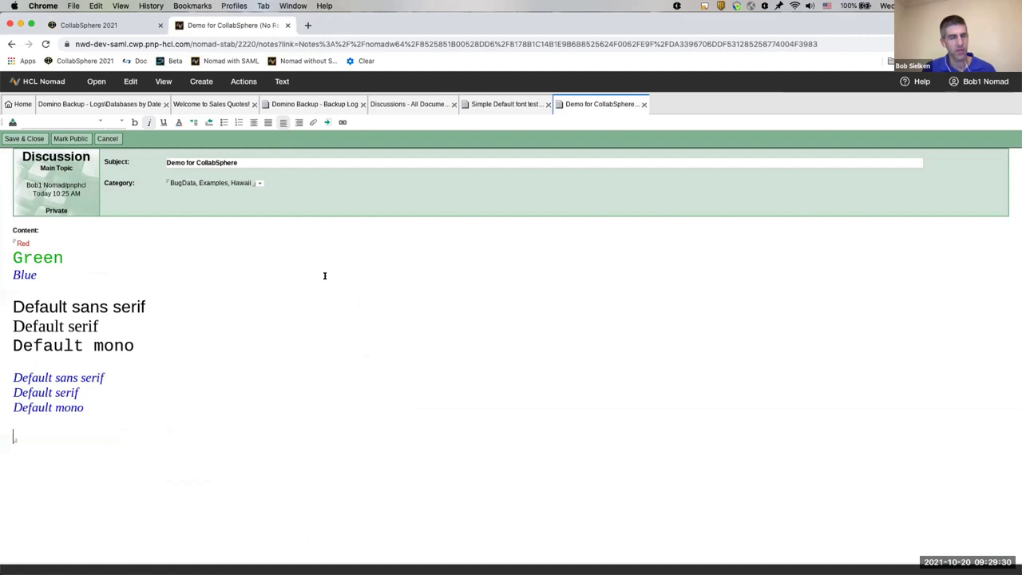
key("super+v")
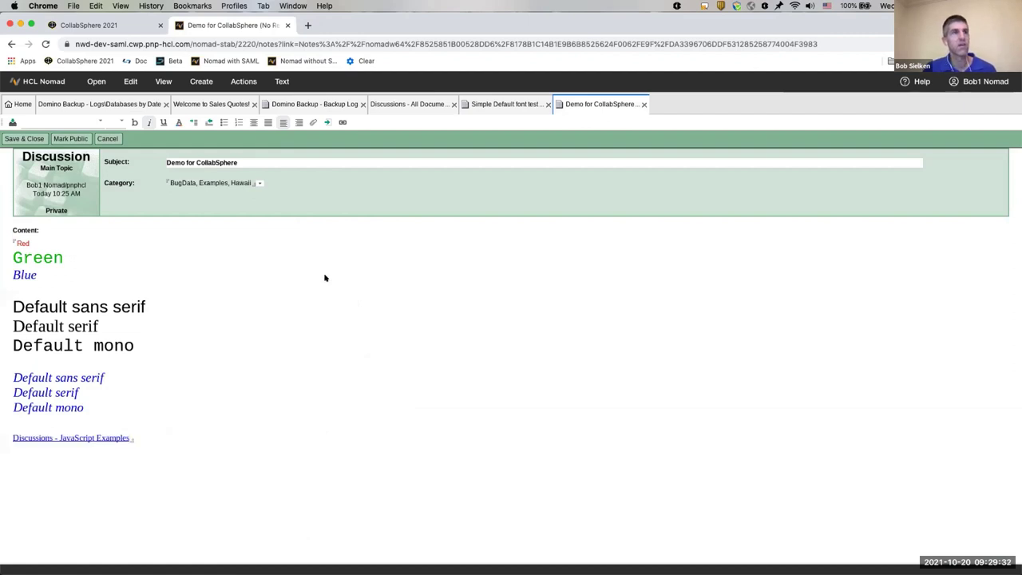
key("Return")
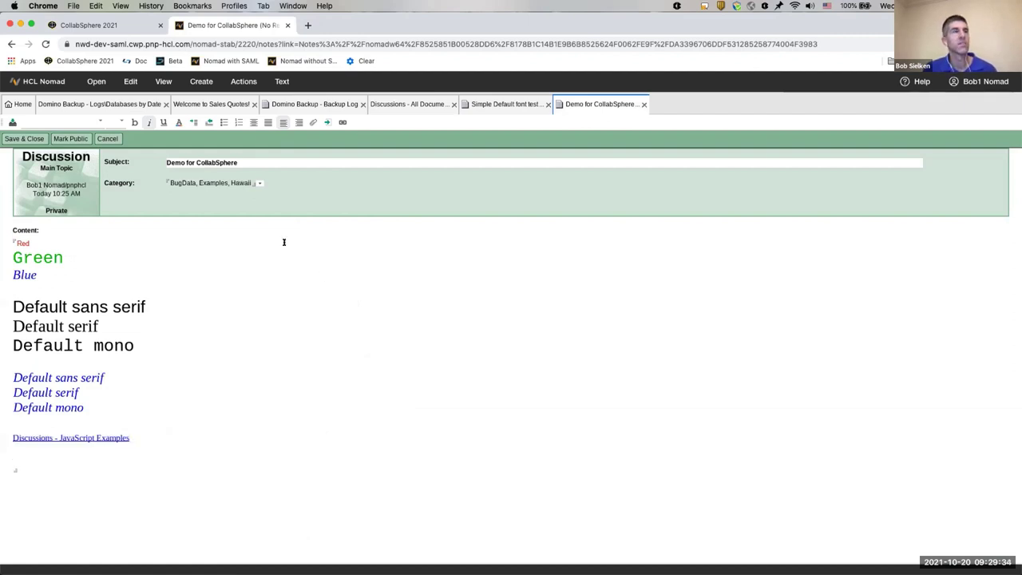
- Paste the document link again as plain text below the linked copy, followed by blank lines
left_click(130, 81)
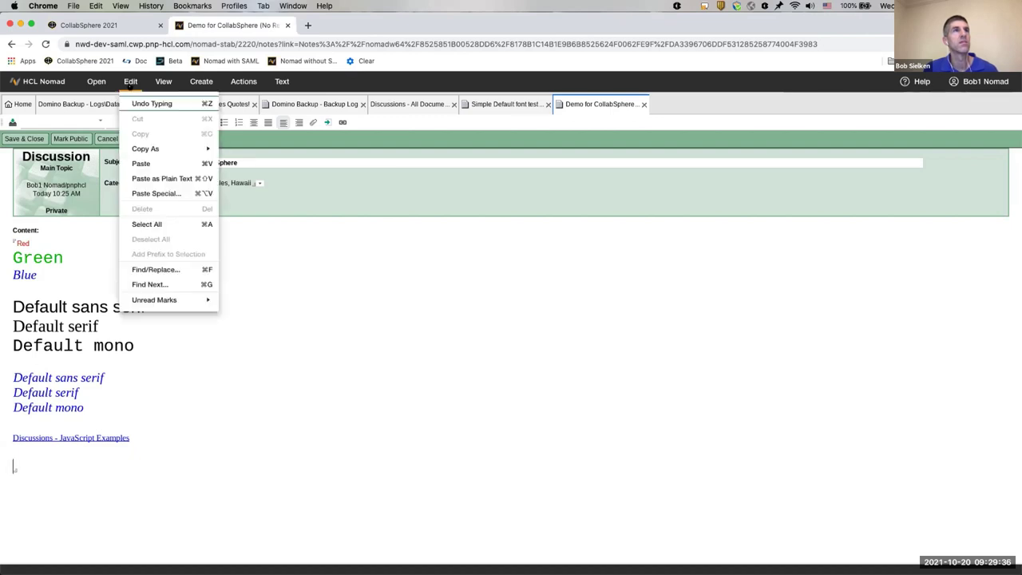
left_click(157, 177)
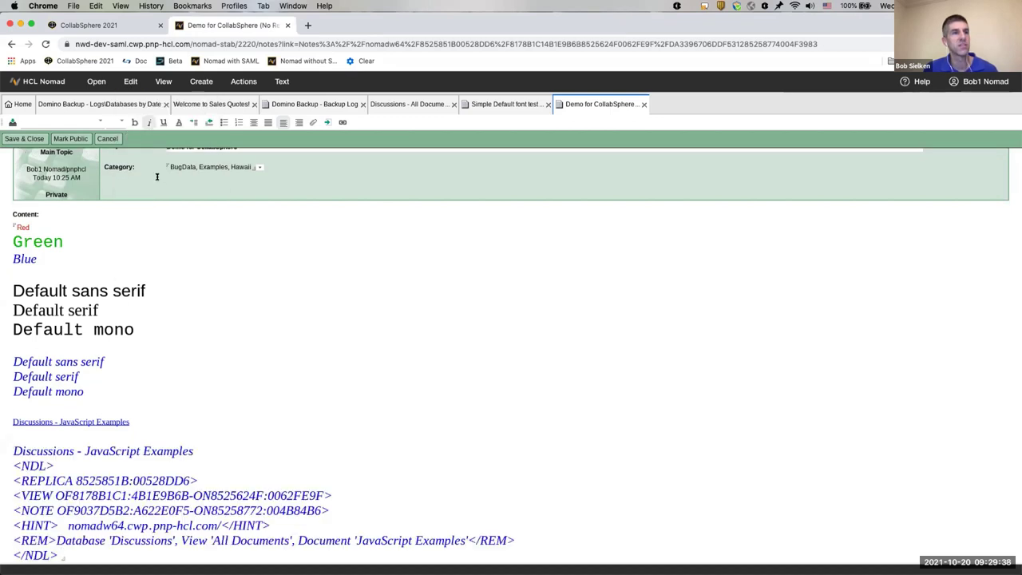
scroll(240, 379, "down", 1)
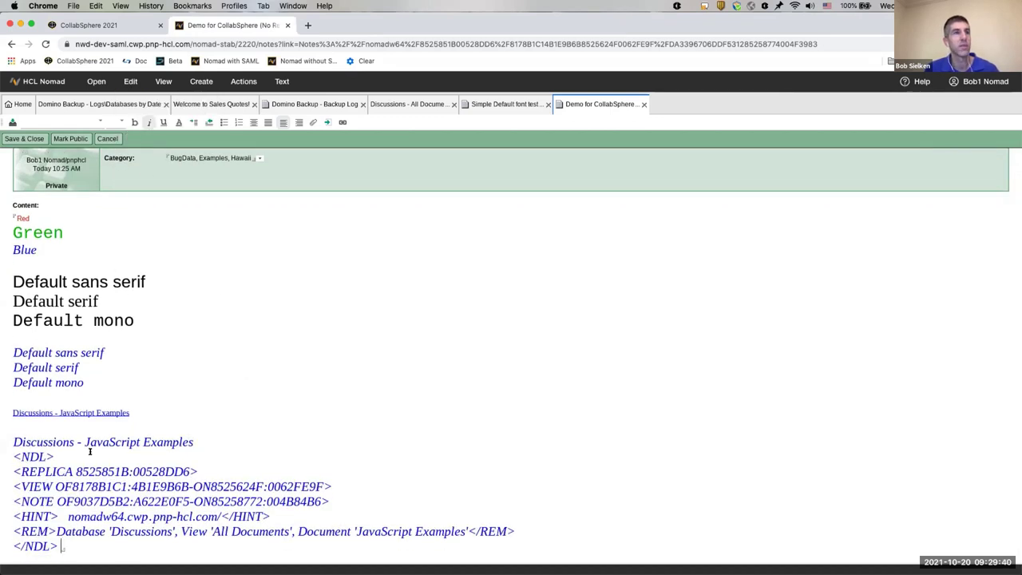
scroll(62, 549, "down", 2)
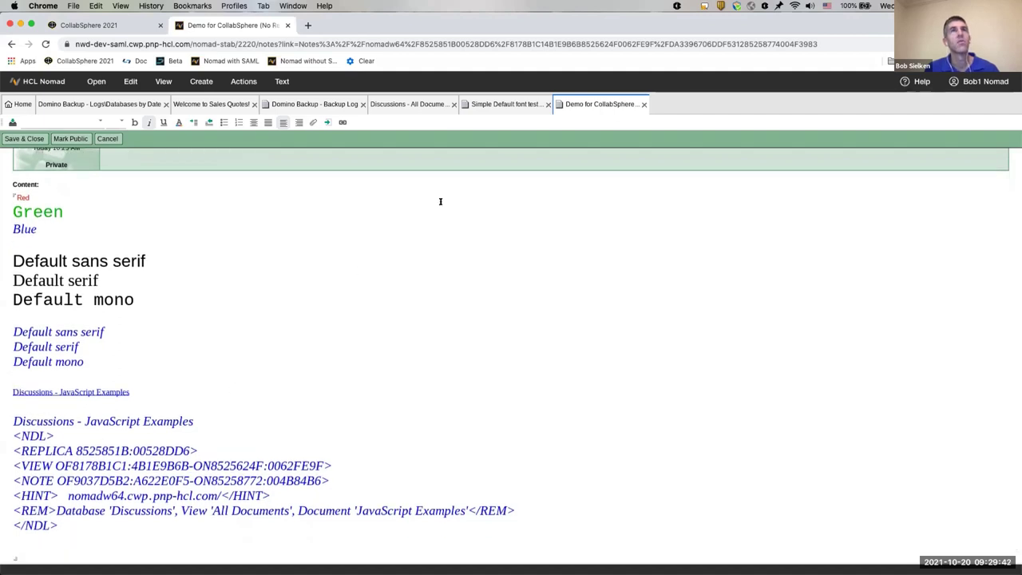
- Copy the JavaScript Examples entry from the Discussions list as a table and paste it at the end of the Demo for CollabSphere topic
left_click(141, 105)
left_click(319, 104)
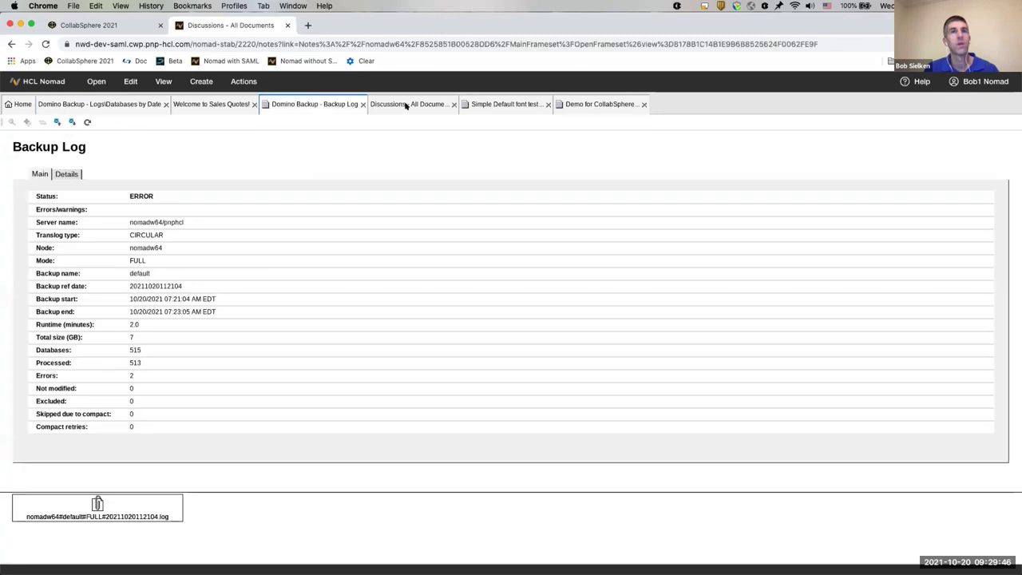
left_click(407, 105)
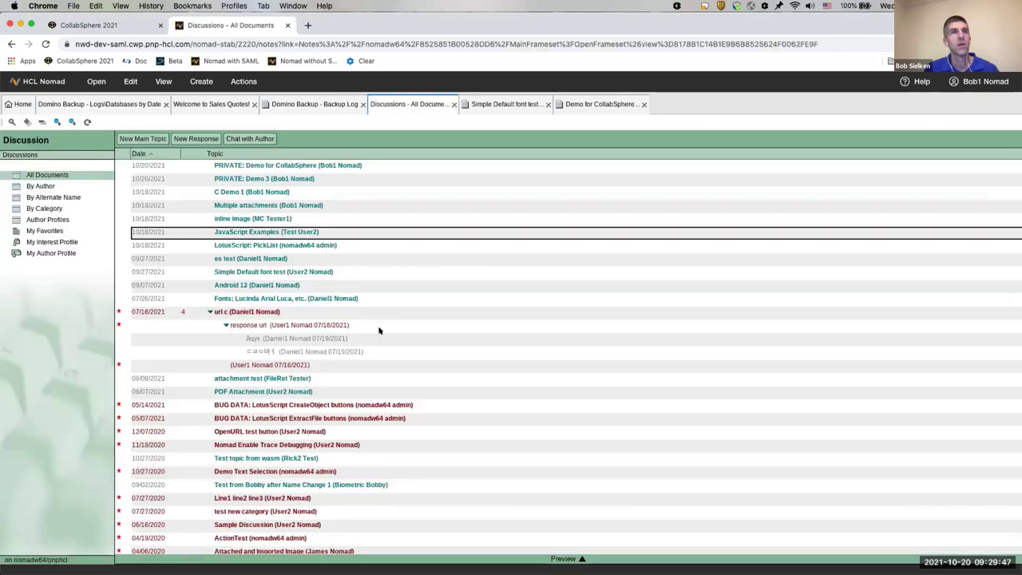
right_click(271, 233)
left_click(311, 307)
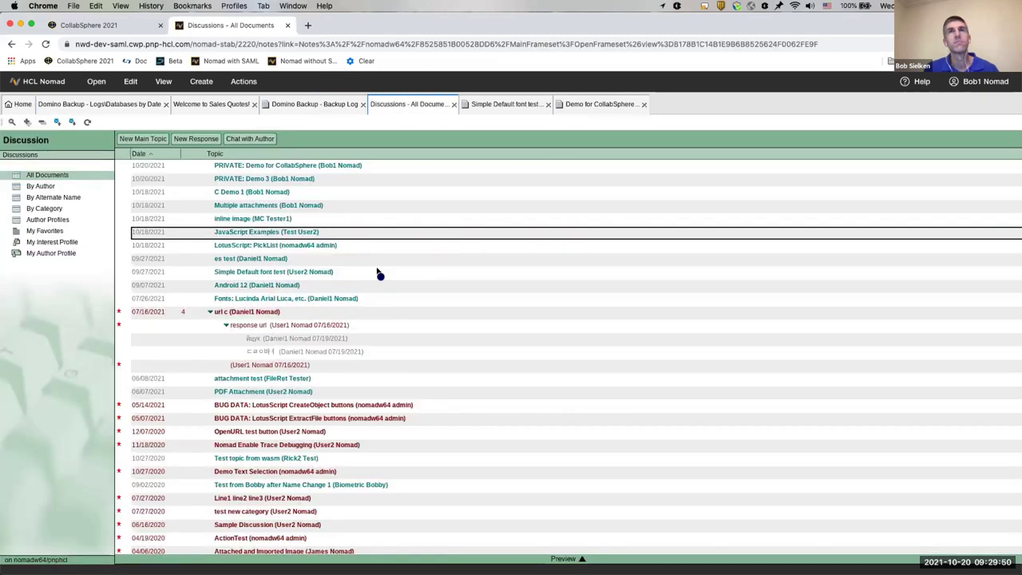
left_click(584, 105)
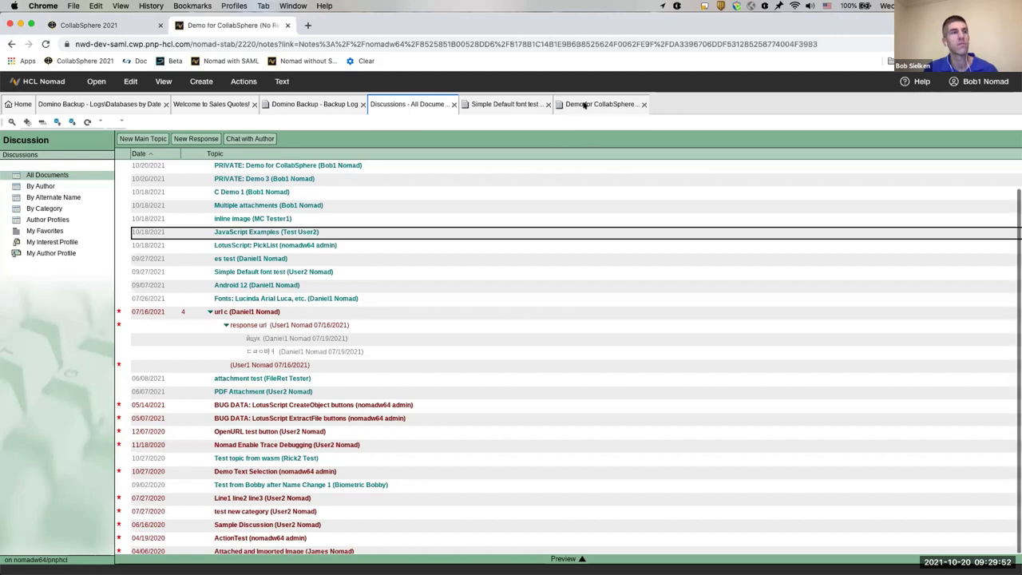
key("super+v")
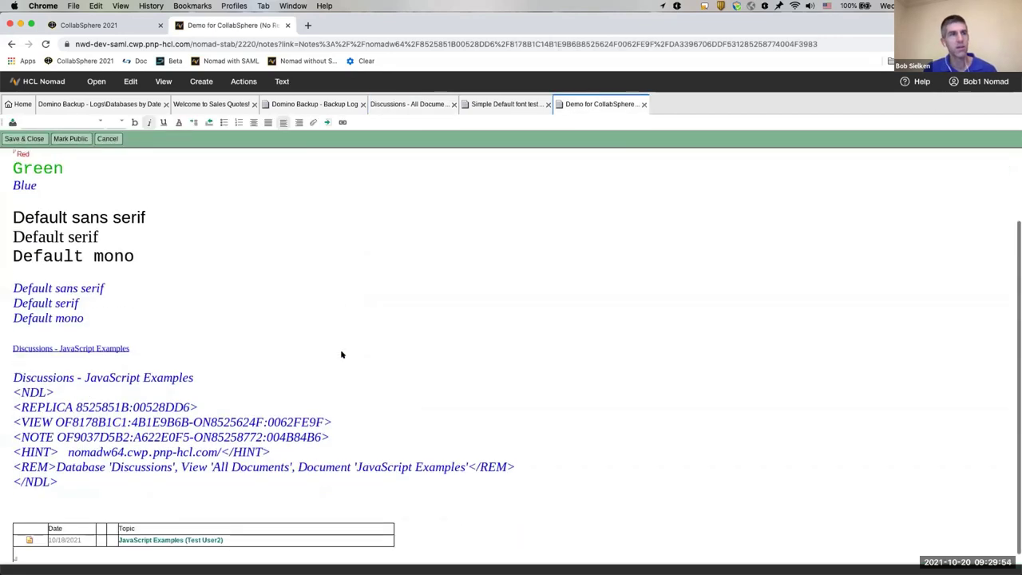
- Copy the selected Domino Backup log entry as a table and paste it below the existing table in the Demo for CollabSphere topic
left_click(115, 104)
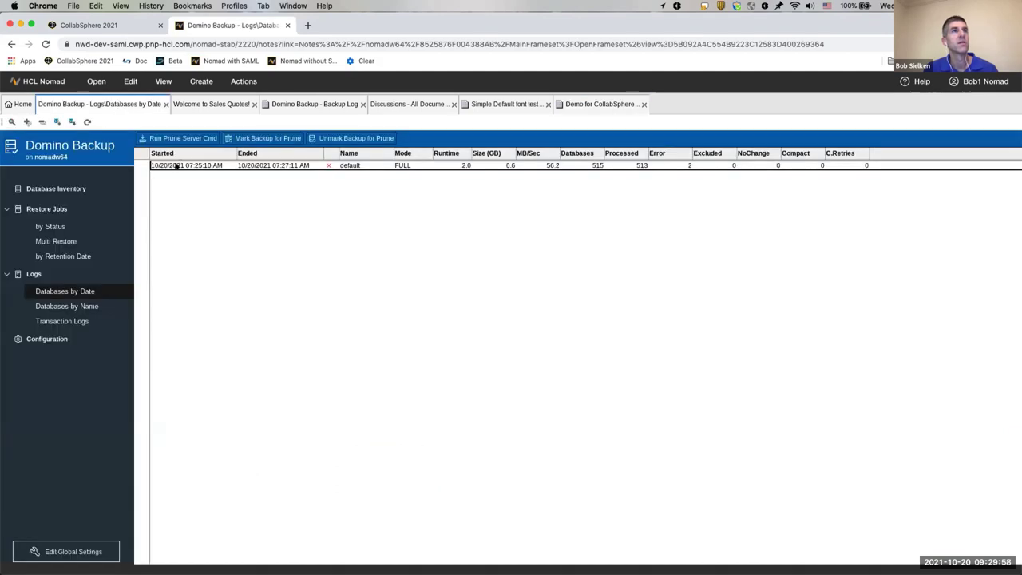
right_click(176, 165)
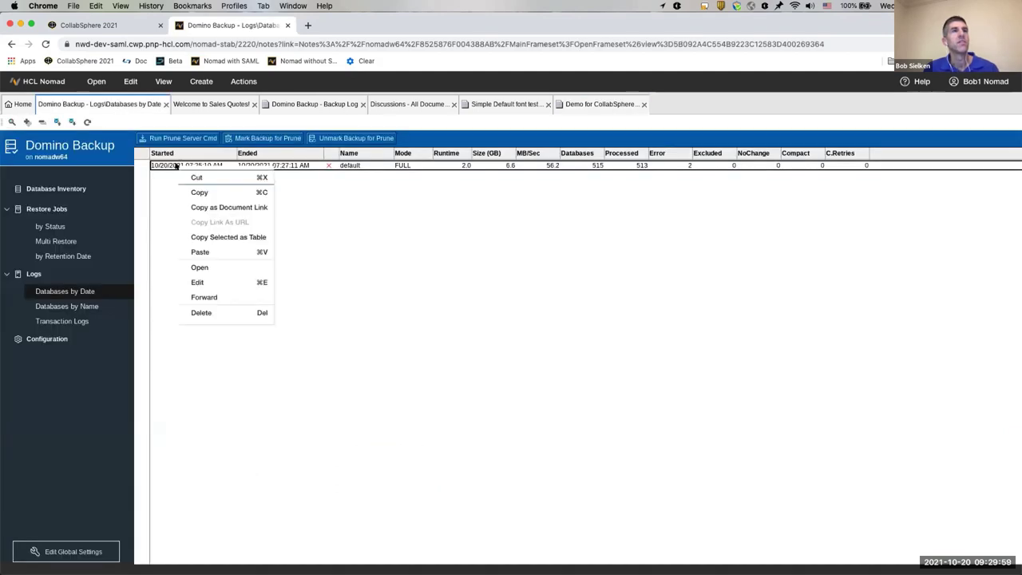
left_click(222, 239)
left_click(595, 104)
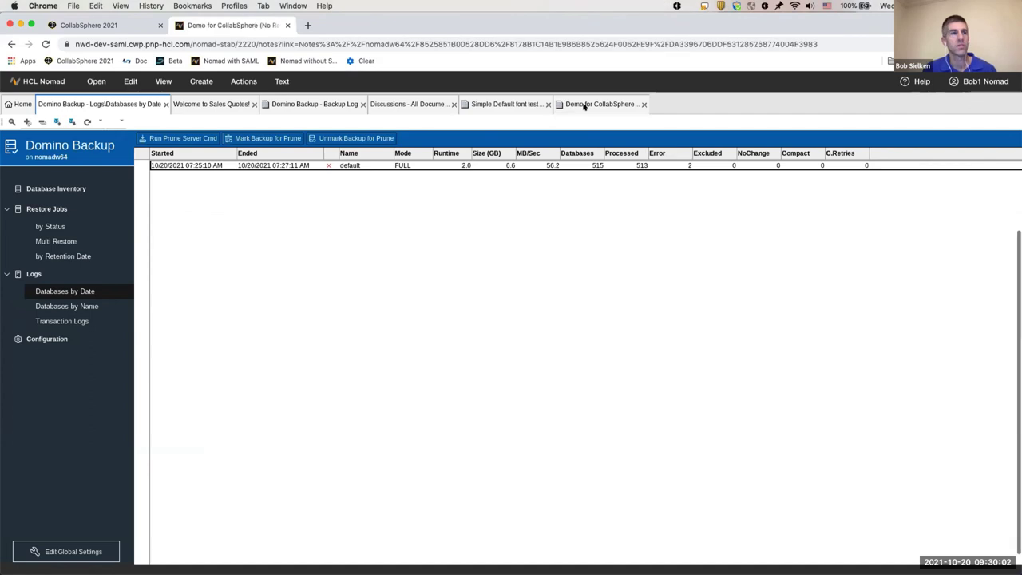
key("ctrl+v")
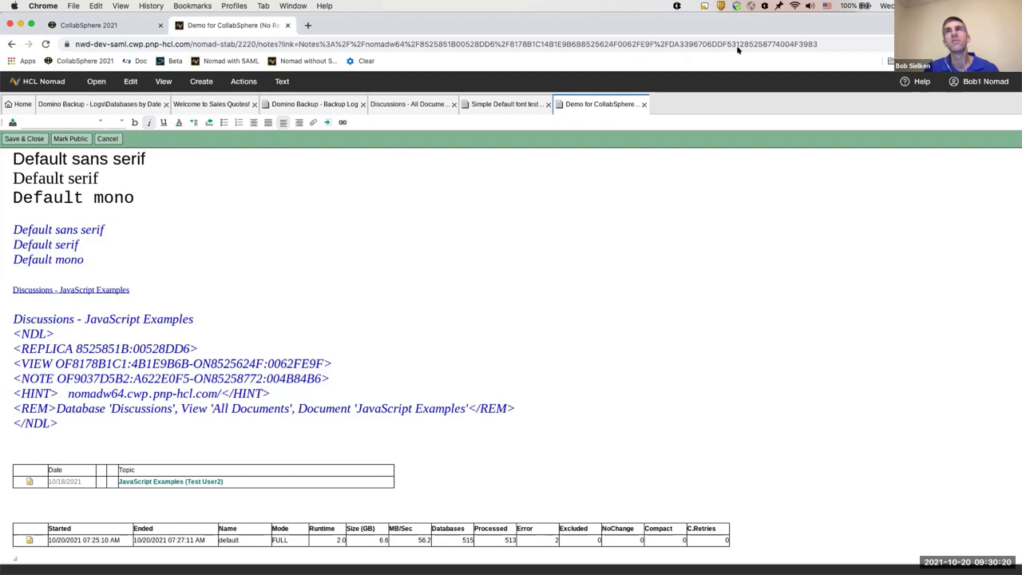
- Copy the topic's full web address, paste it as text below the backup table, and save and close the topic
left_click_drag(778, 41, 844, 42)
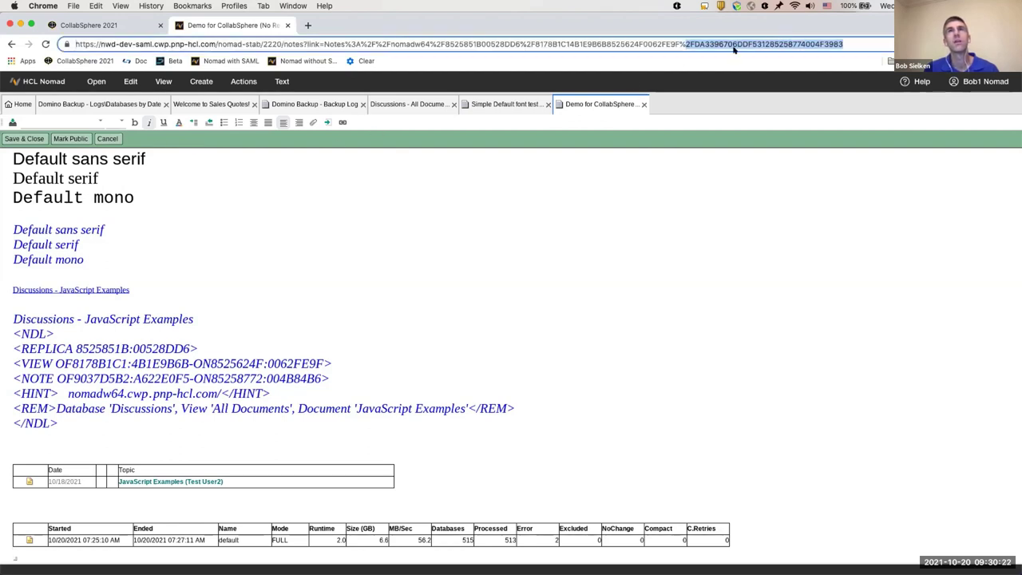
left_click(864, 42)
double_click(863, 42)
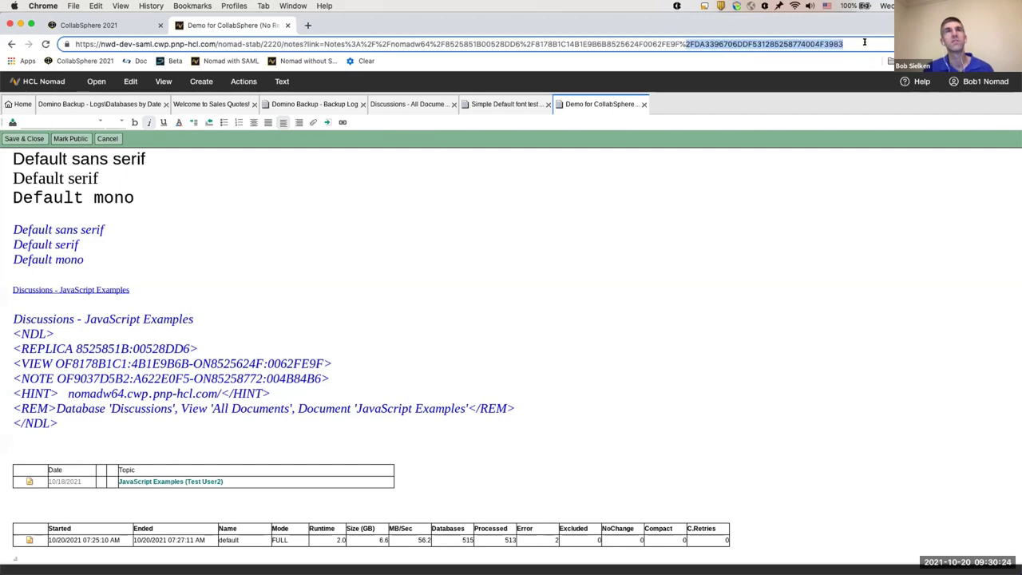
triple_click(855, 42)
key("super+c")
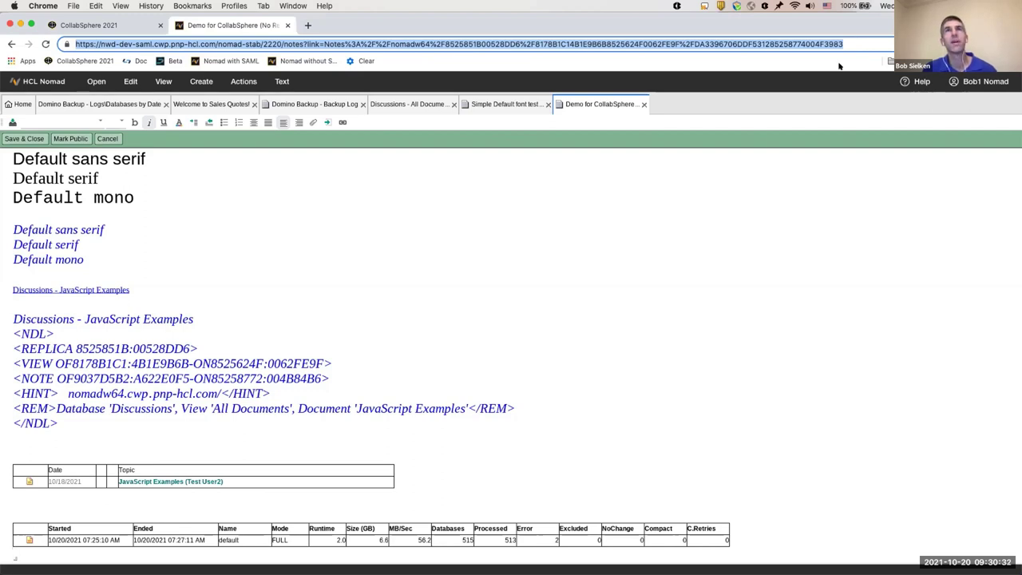
left_click(573, 247)
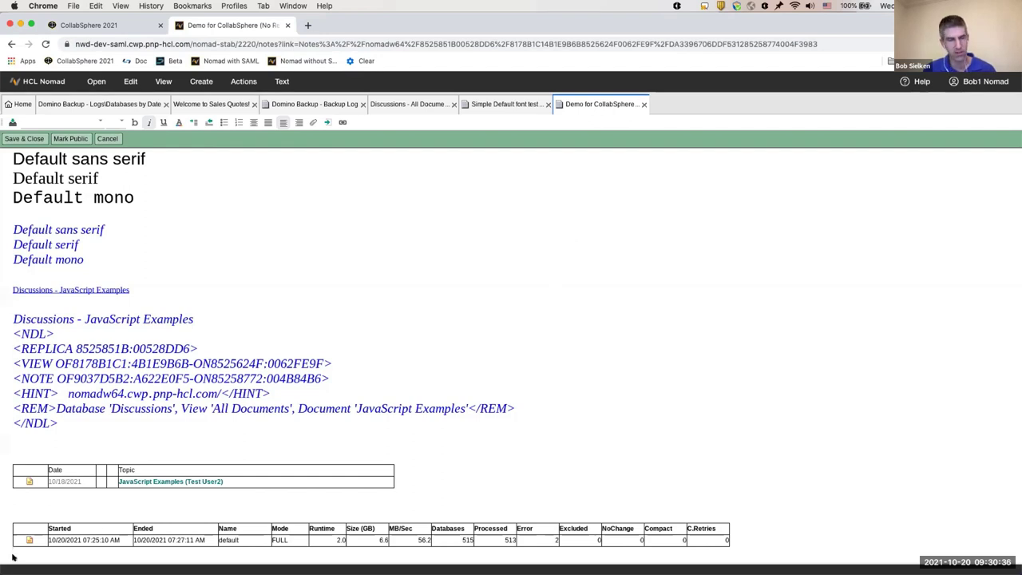
key("Return")
key("super+v")
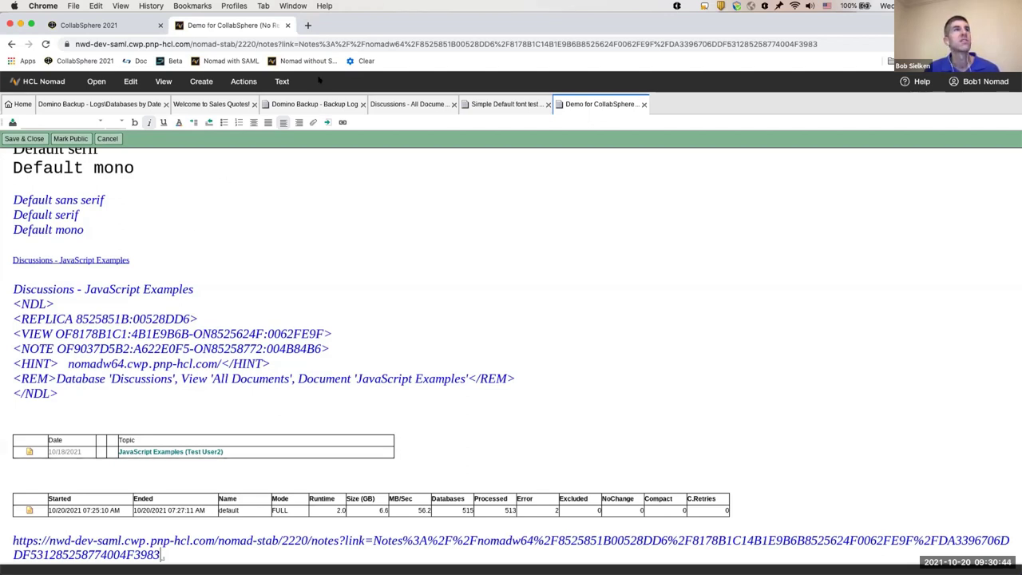
left_click(27, 138)
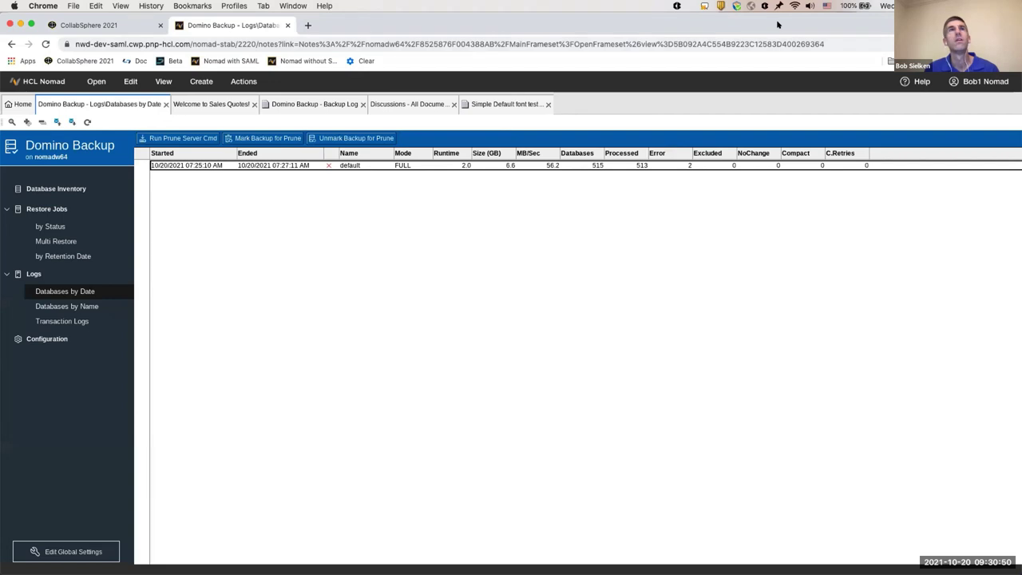
- Load the copied topic address in the browser tab that shows the CollabSphere 2021 site
left_click(130, 28)
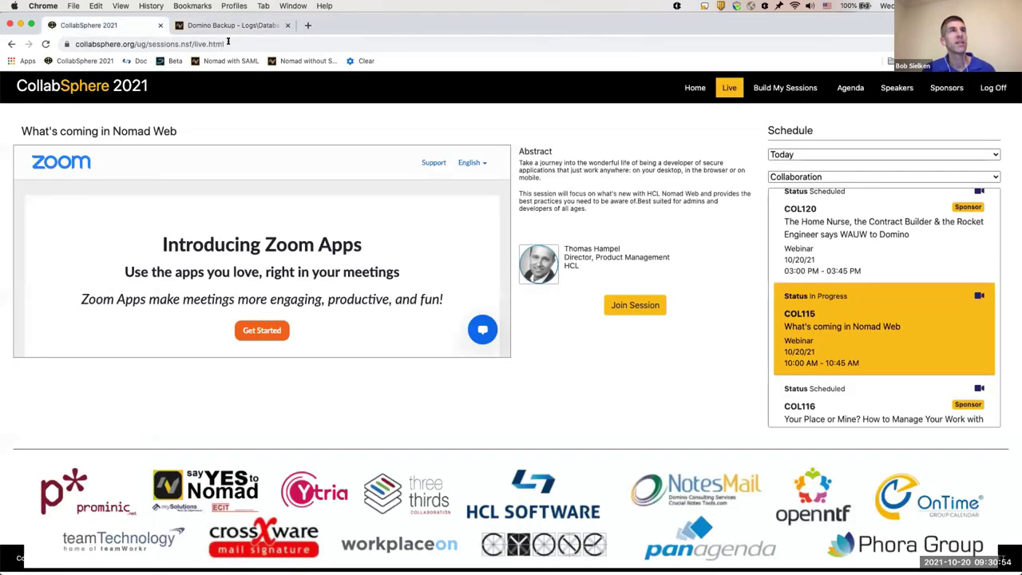
left_click(228, 43)
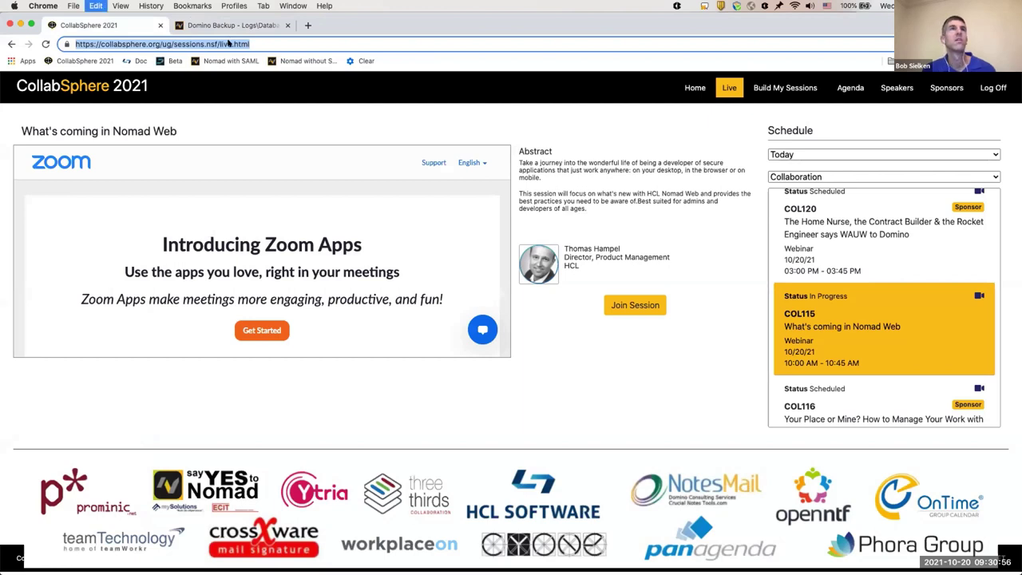
key("super+v")
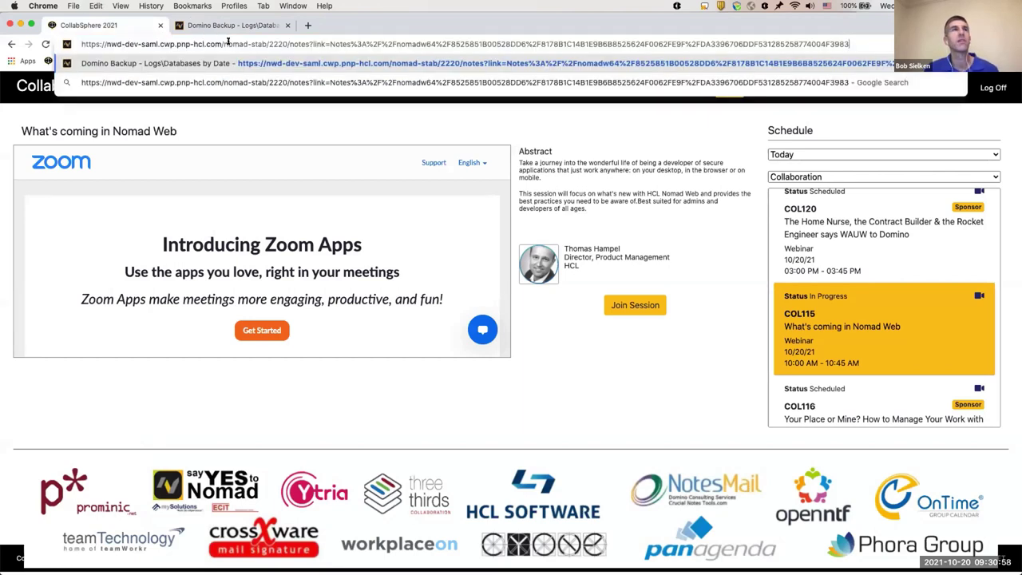
key("Return")
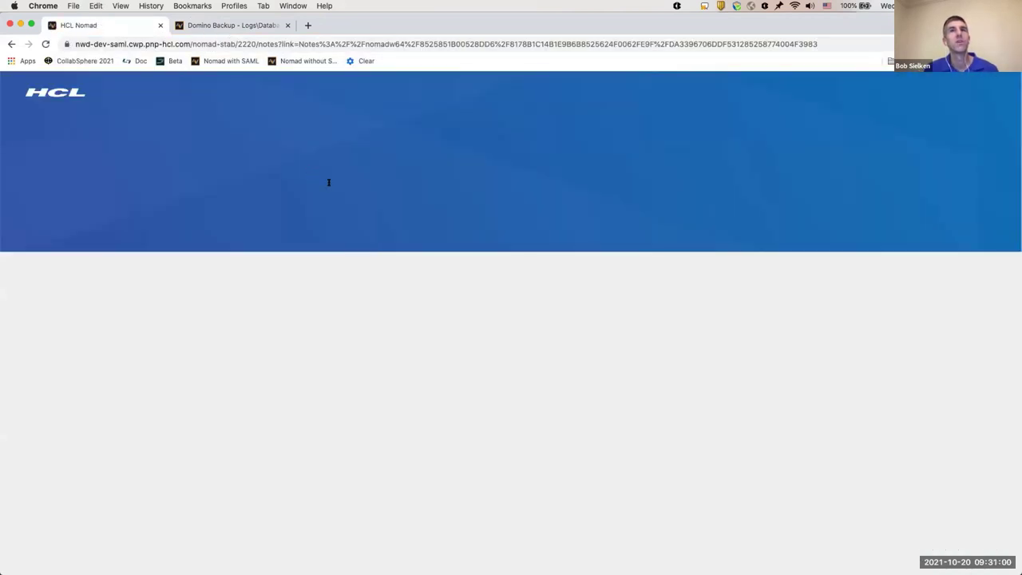
- Allow system notifications for the Nomad site, and check the linked topic in the primary Nomad tab before closing that tab
left_click(500, 282)
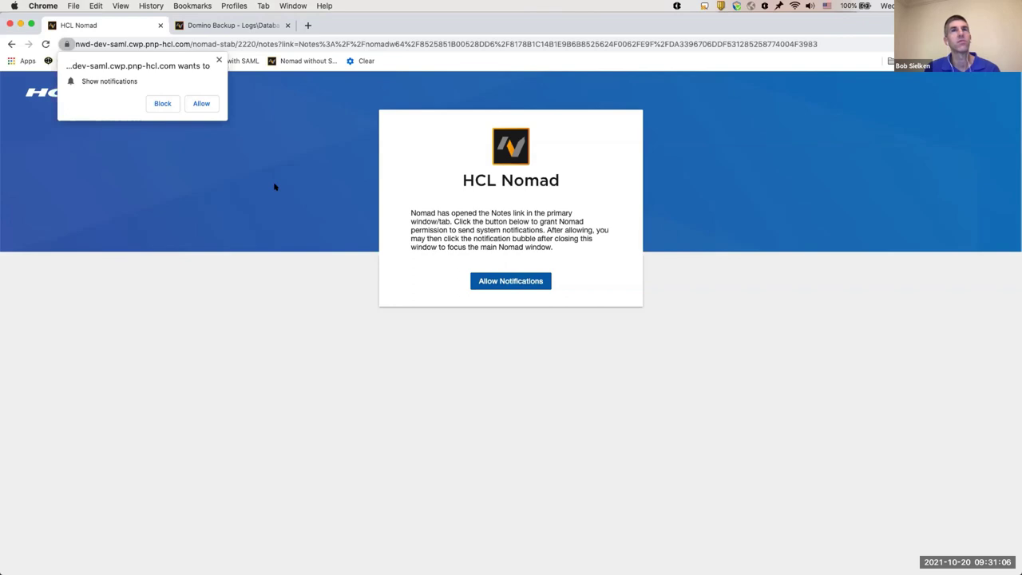
left_click(206, 104)
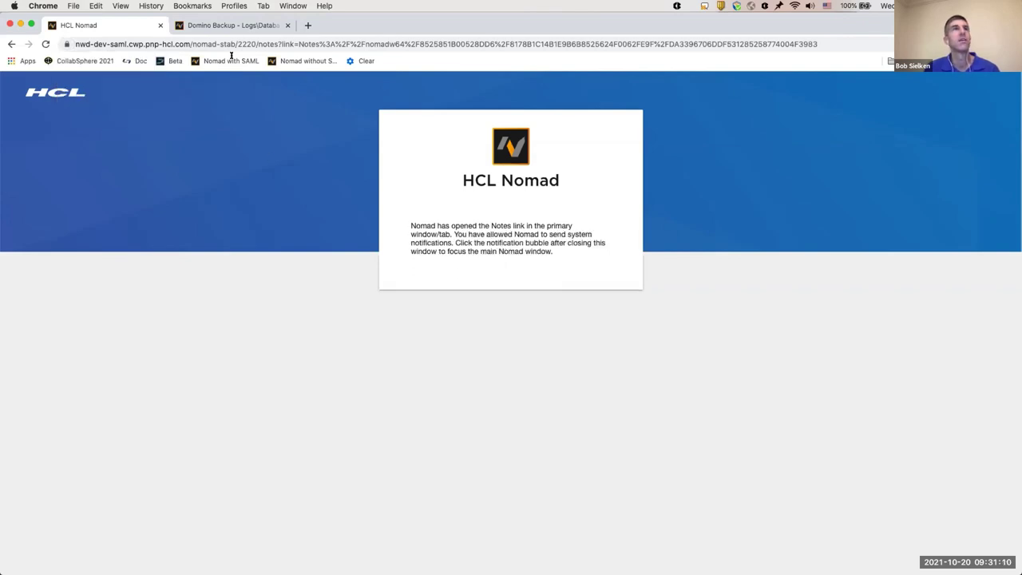
left_click(228, 25)
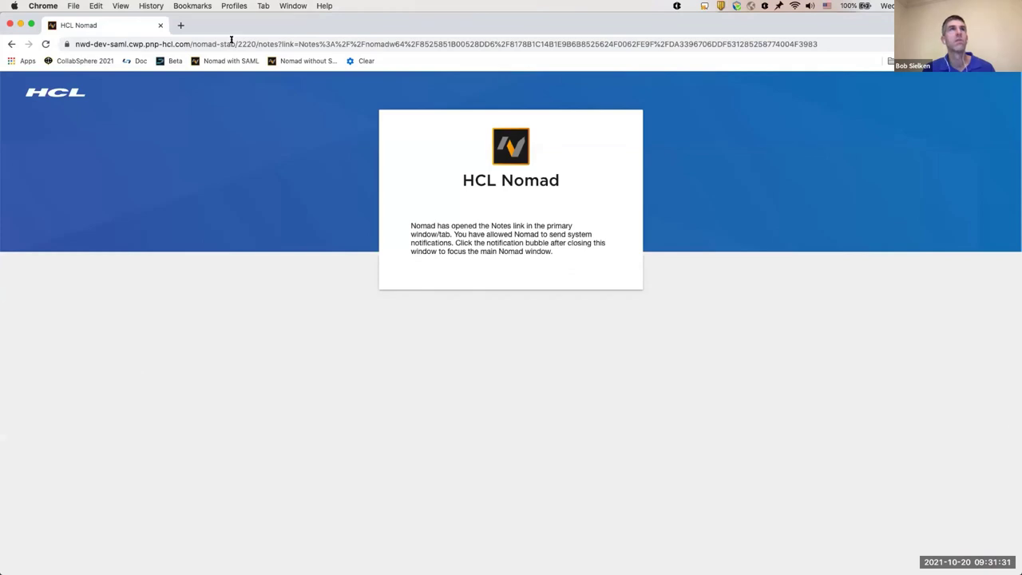
- Load the copied topic address again in the remaining browser tab and go up to the topic's parent view
left_click(231, 44)
key("super+v")
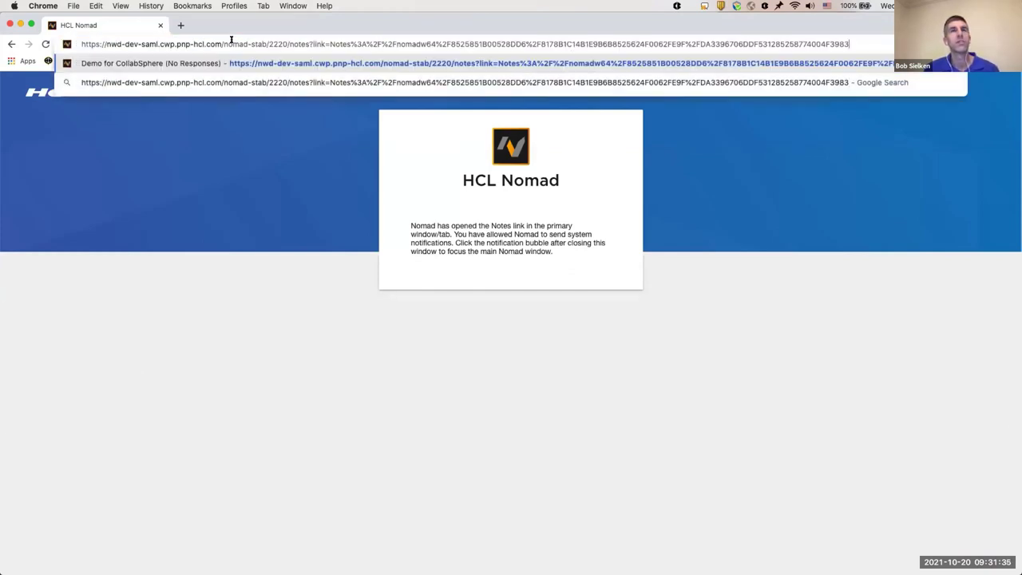
key("Return")
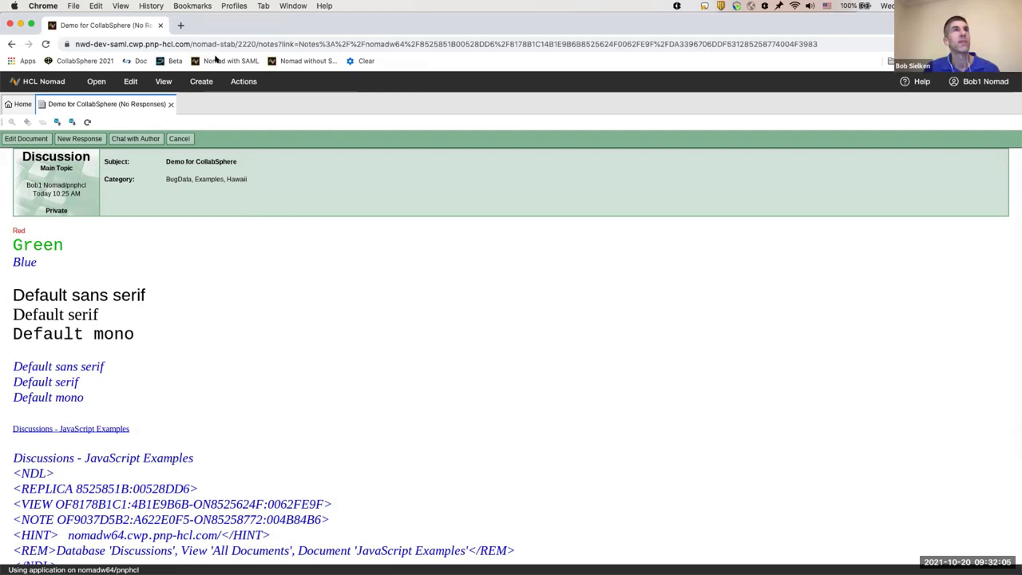
scroll(319, 319, "down", 2)
left_click(163, 81)
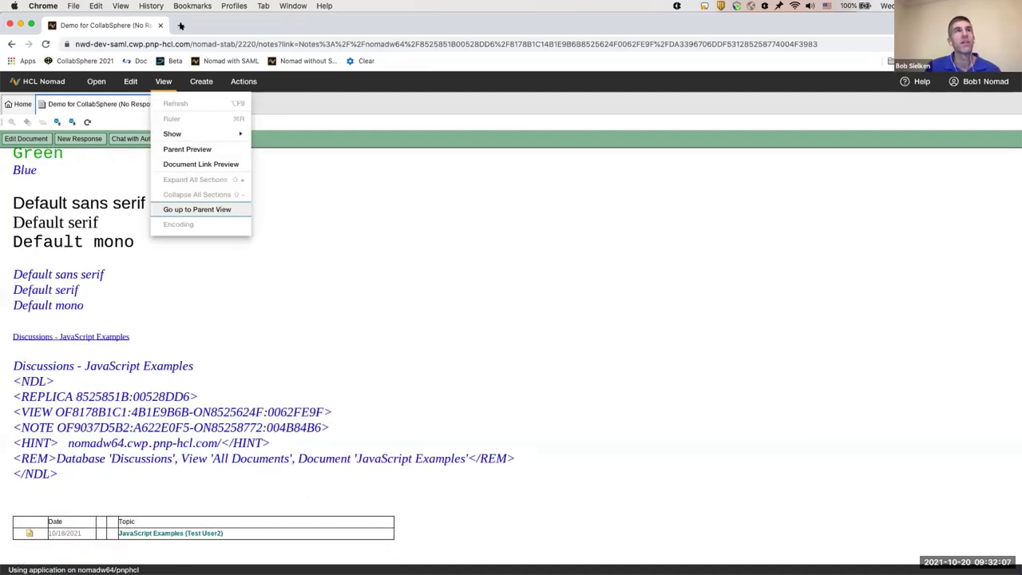
key("Return")
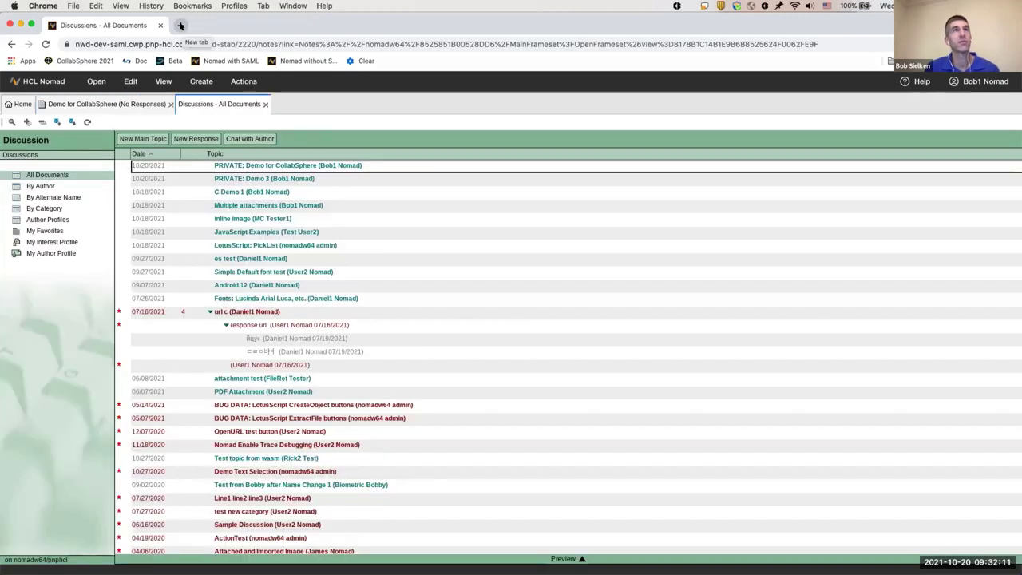
- Launch the installed HCL Nomad app from Chrome's apps page and open its login window
left_click(181, 26)
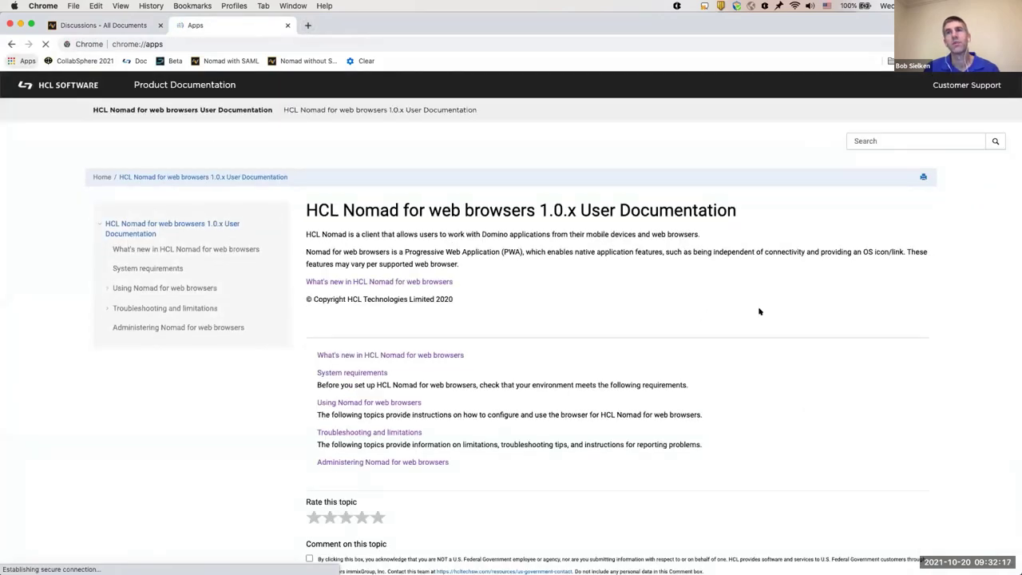
left_click(753, 305)
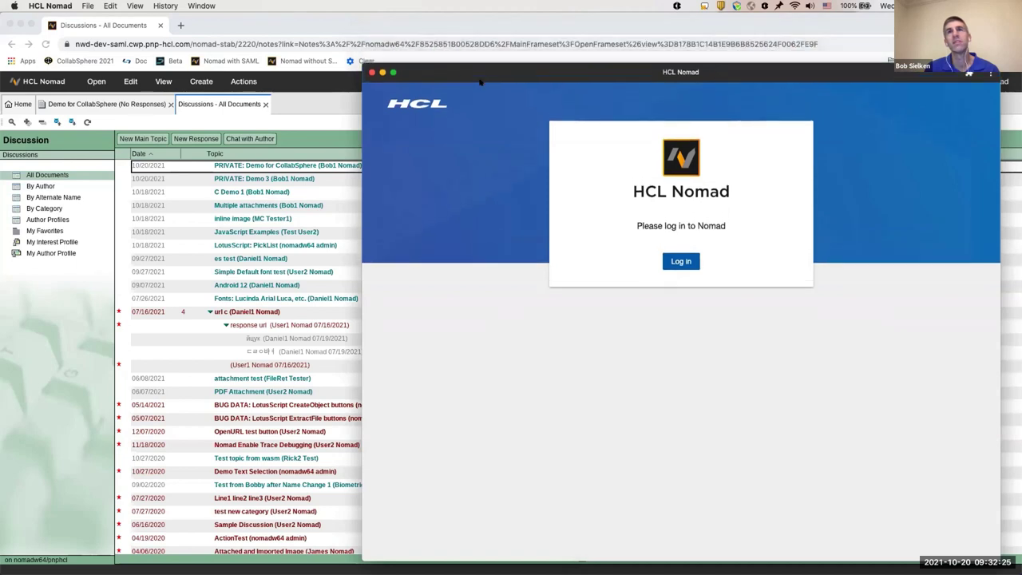
left_click(679, 269)
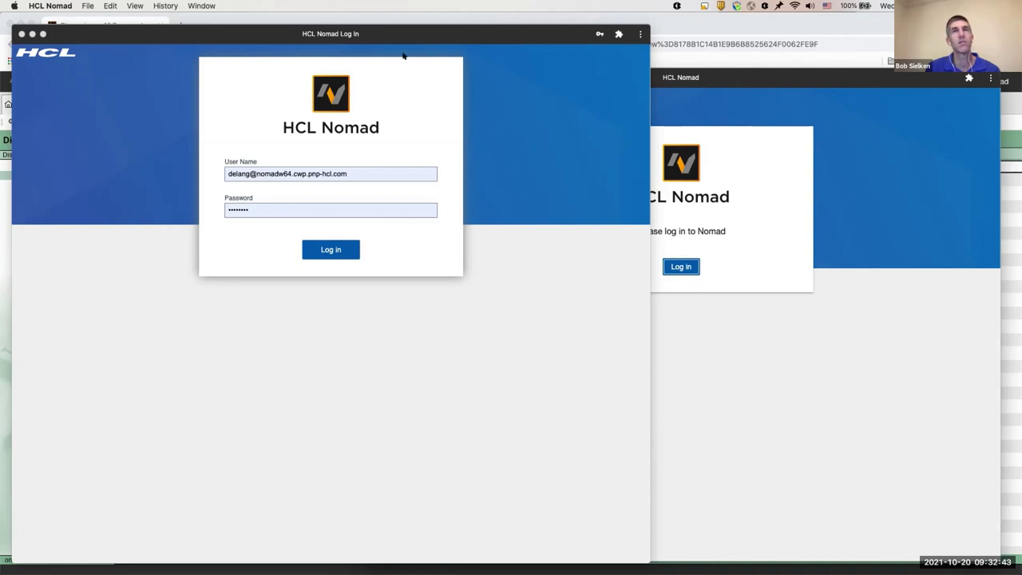
- Log in to the installed Nomad app with the prefilled credentials and open the Discussions application
key("super+Tab")
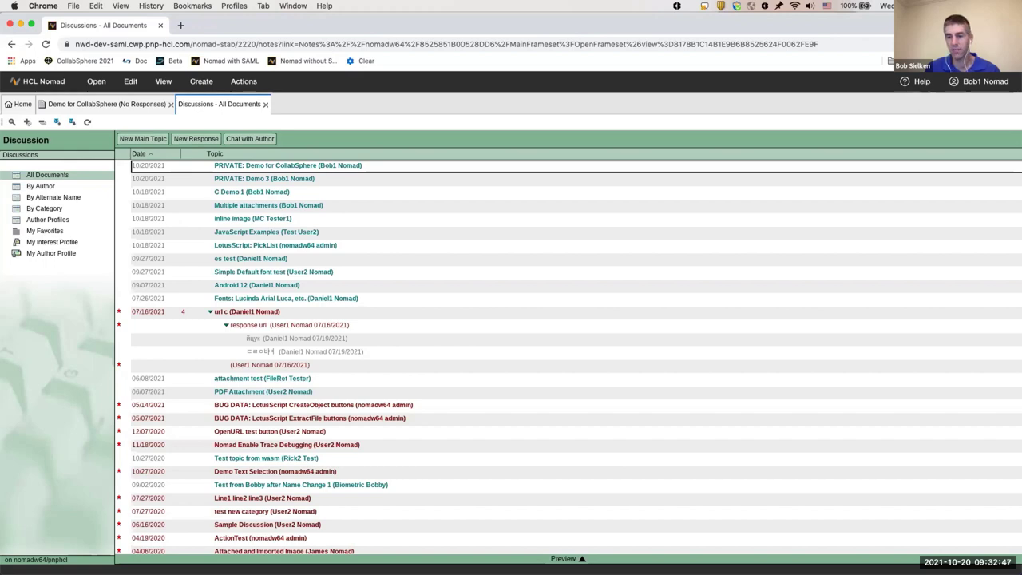
key("super+Tab")
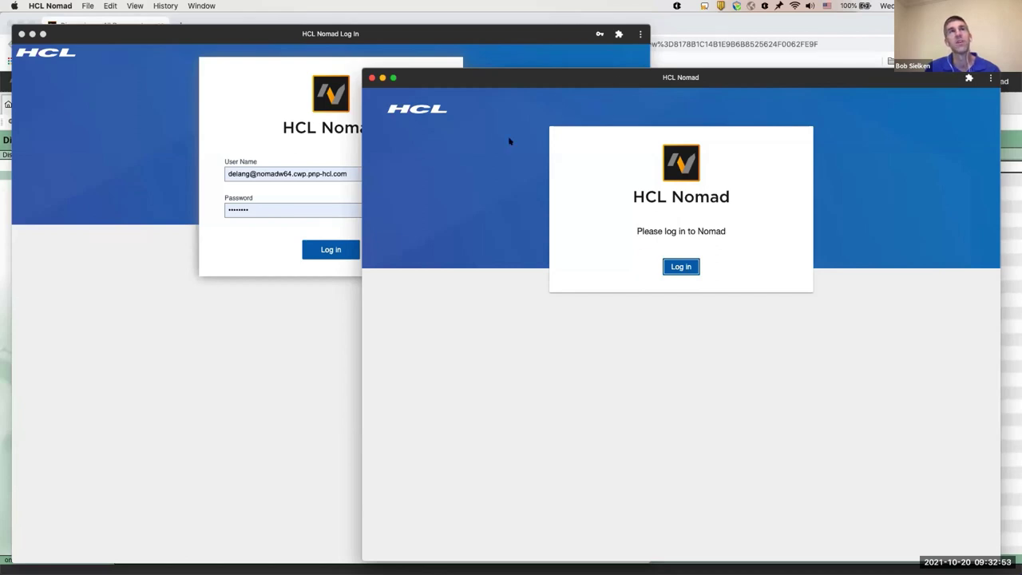
left_click(428, 42)
left_click(331, 249)
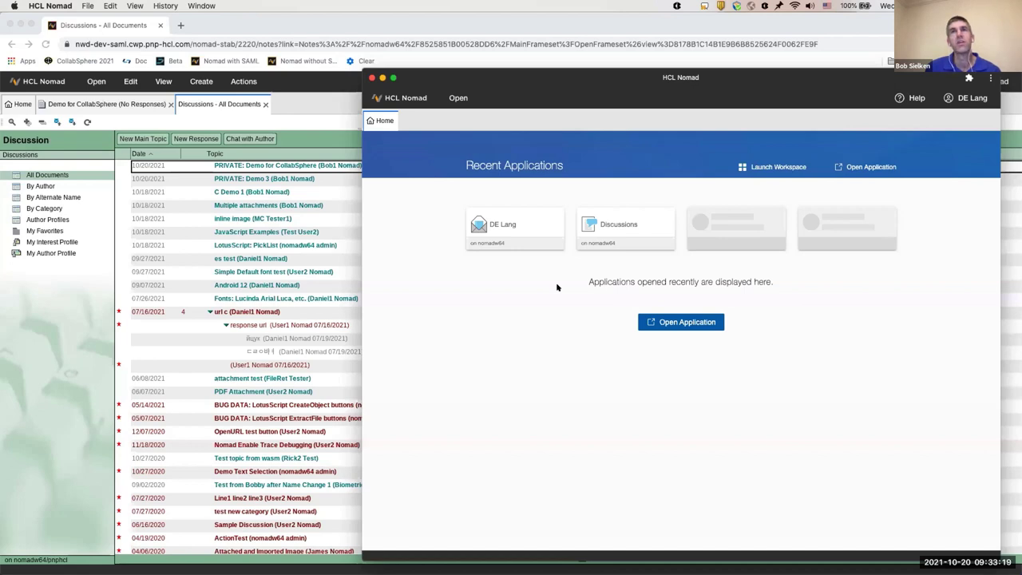
left_click(626, 229)
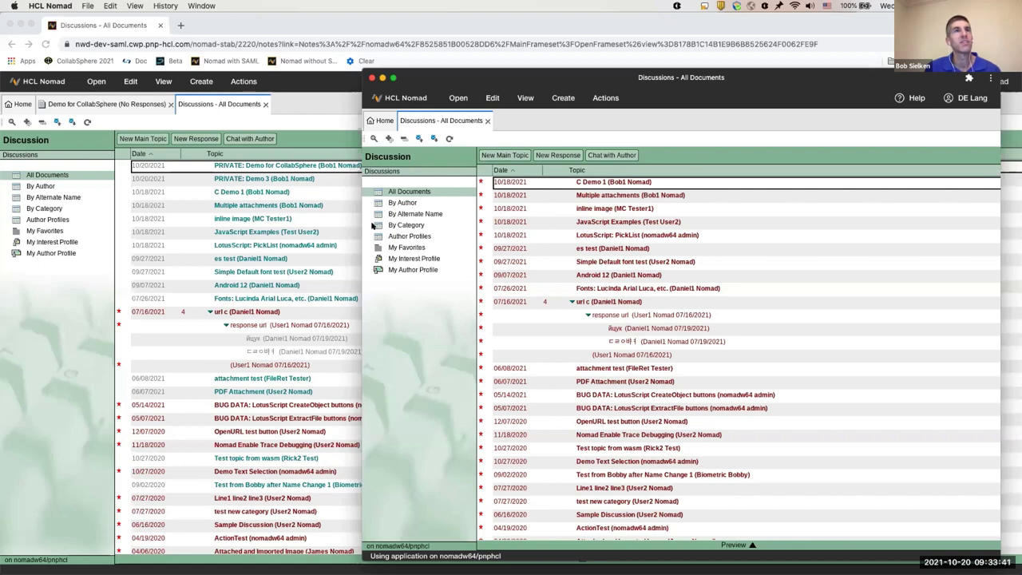
- Switch back to Nomad in Chrome, open the mail file from the Workspace, and examine the security line of the message Antwort: asdf
key("super+Tab")
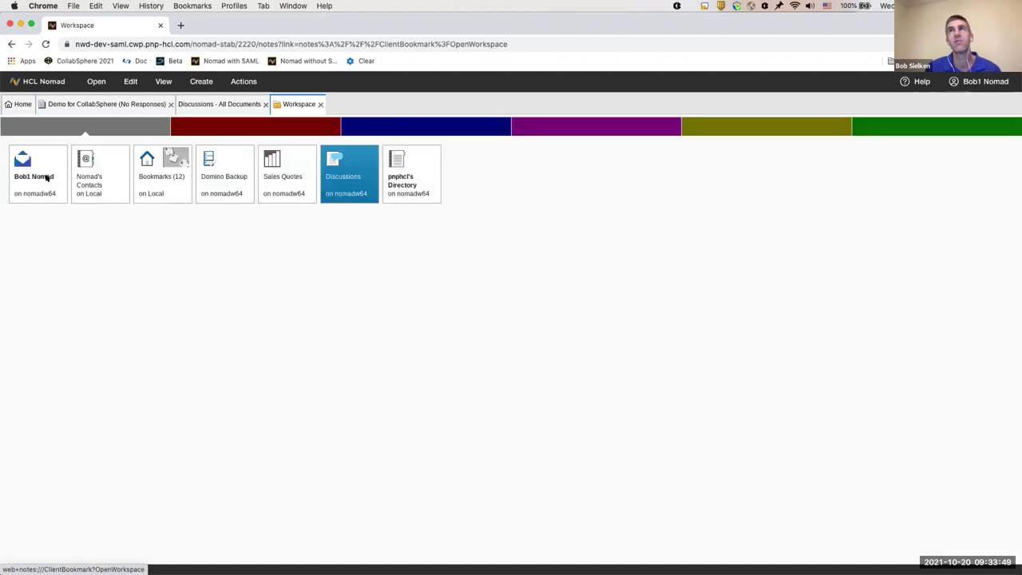
left_click(46, 178)
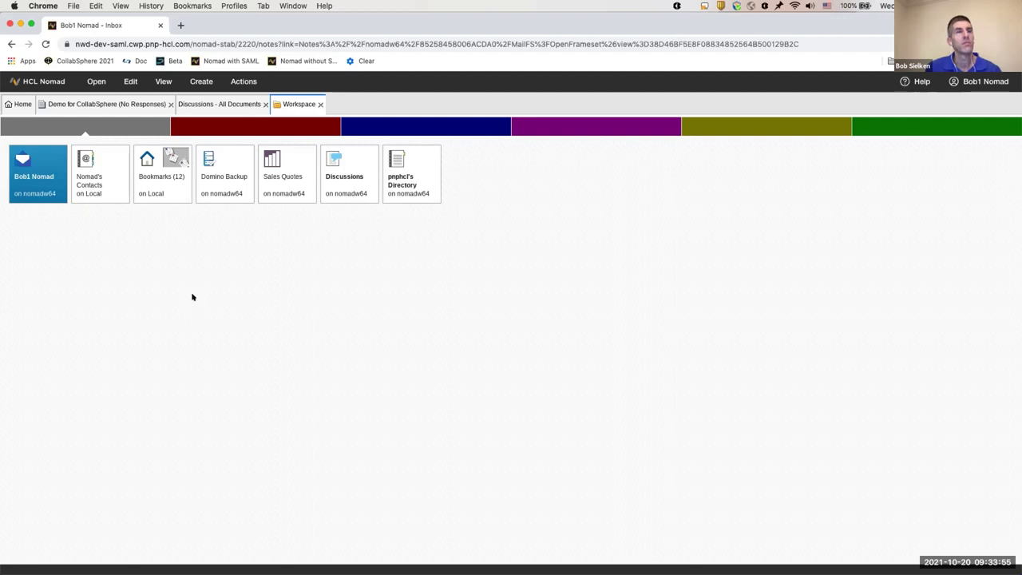
left_click(204, 320)
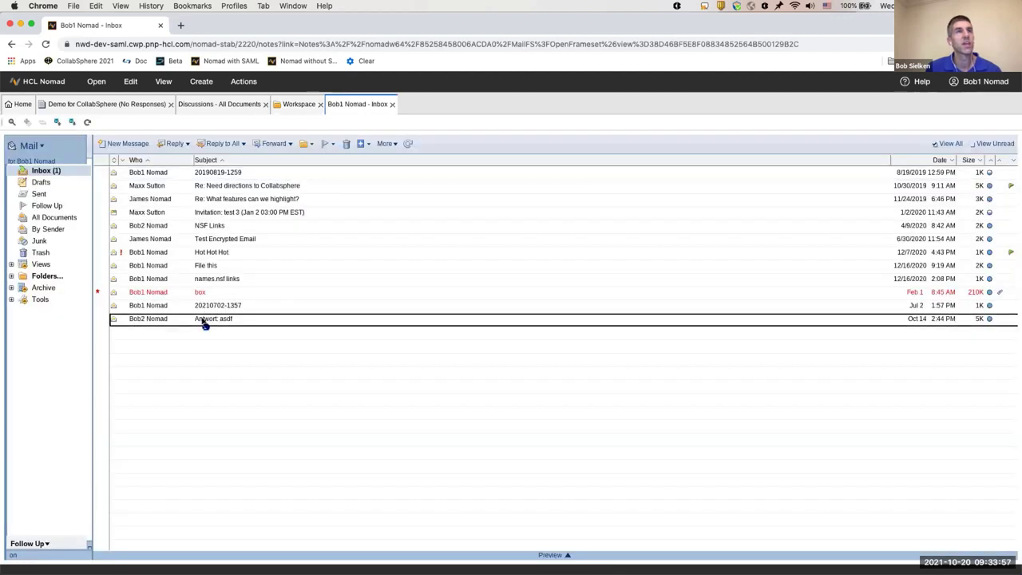
double_click(204, 319)
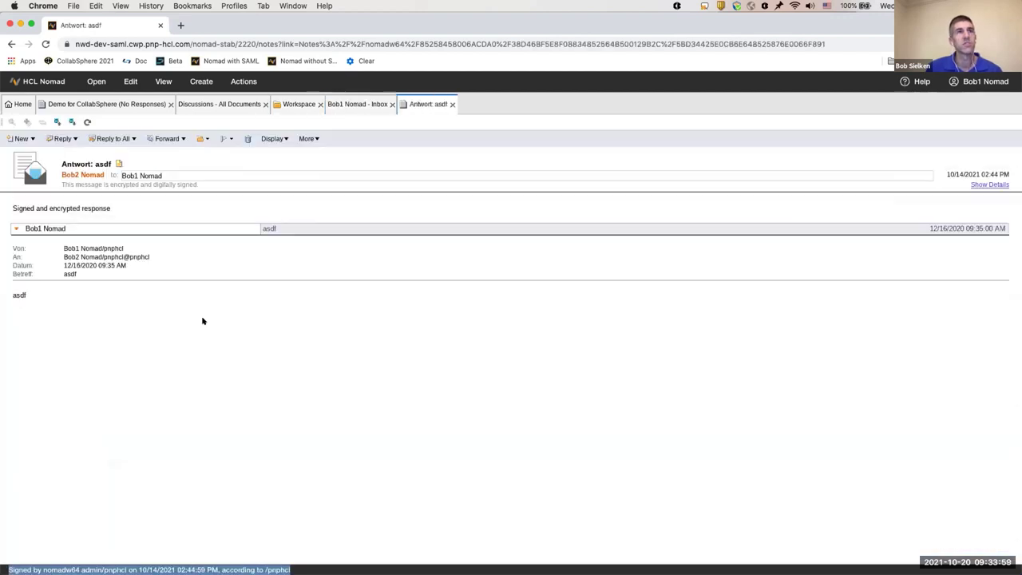
left_click_drag(124, 184, 65, 185)
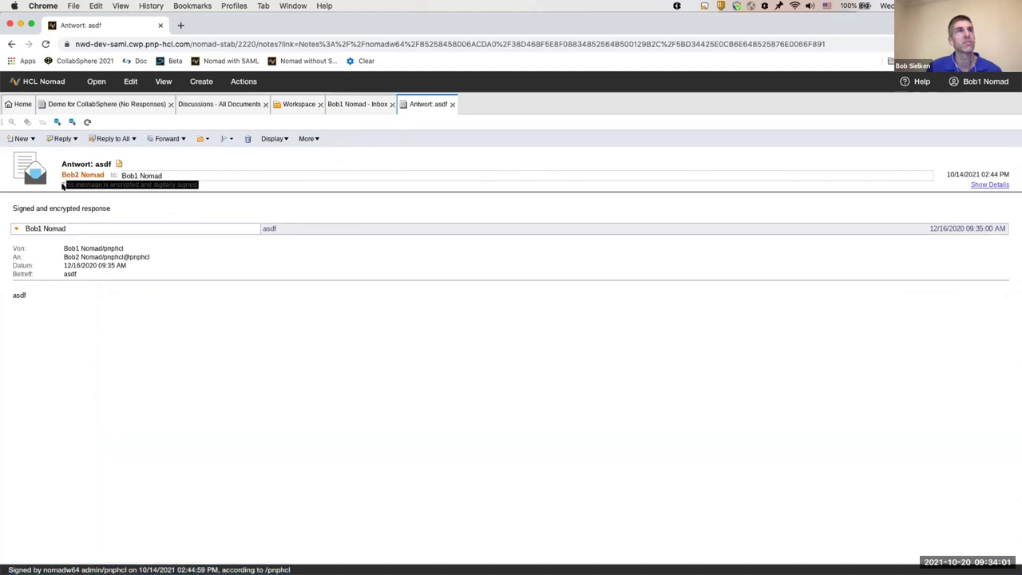
- Move the message Antwort: asdf from the Inbox into the Demo folder and open that folder
left_click(360, 106)
left_click(10, 277)
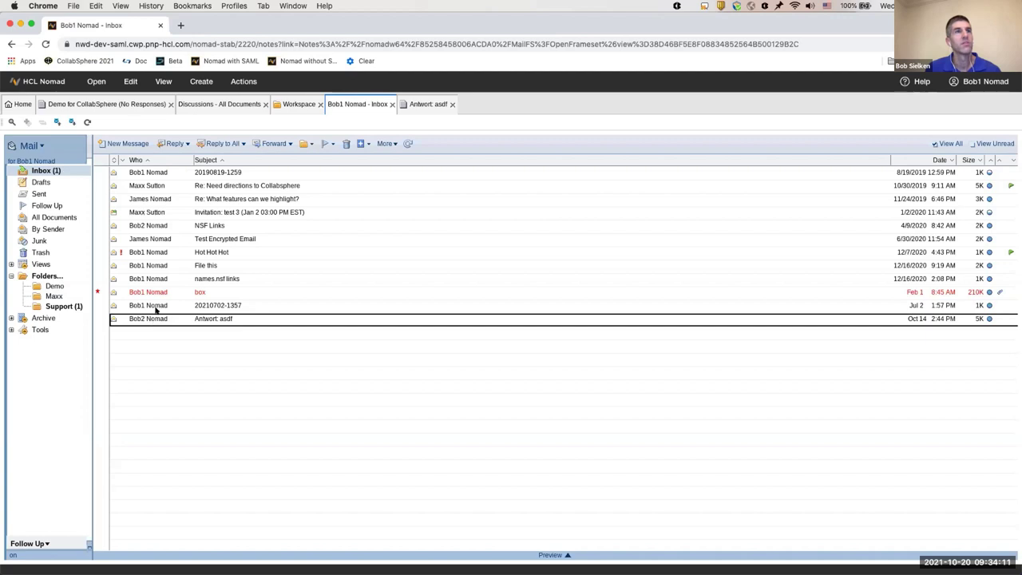
left_click_drag(150, 319, 56, 286)
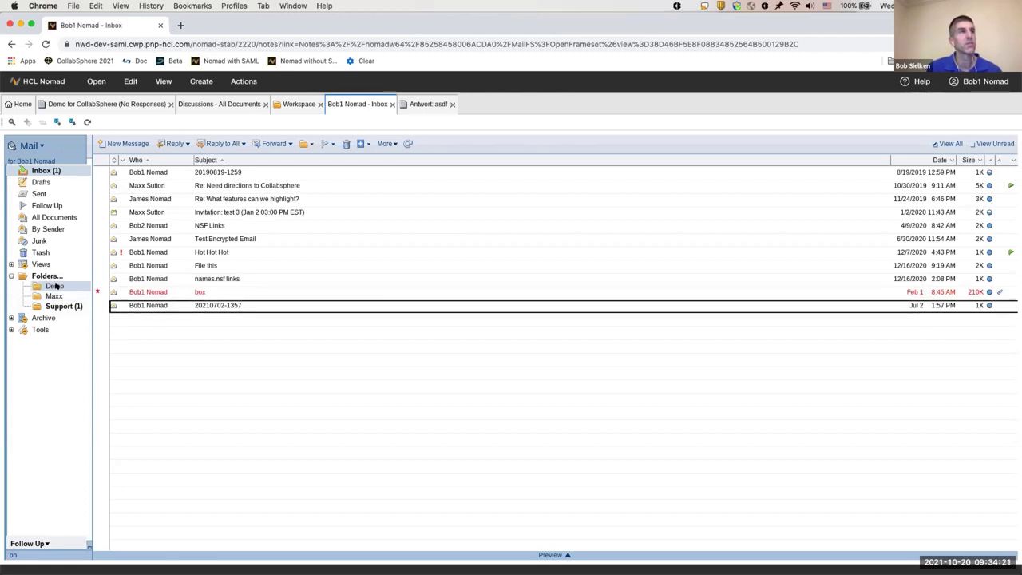
left_click(55, 285)
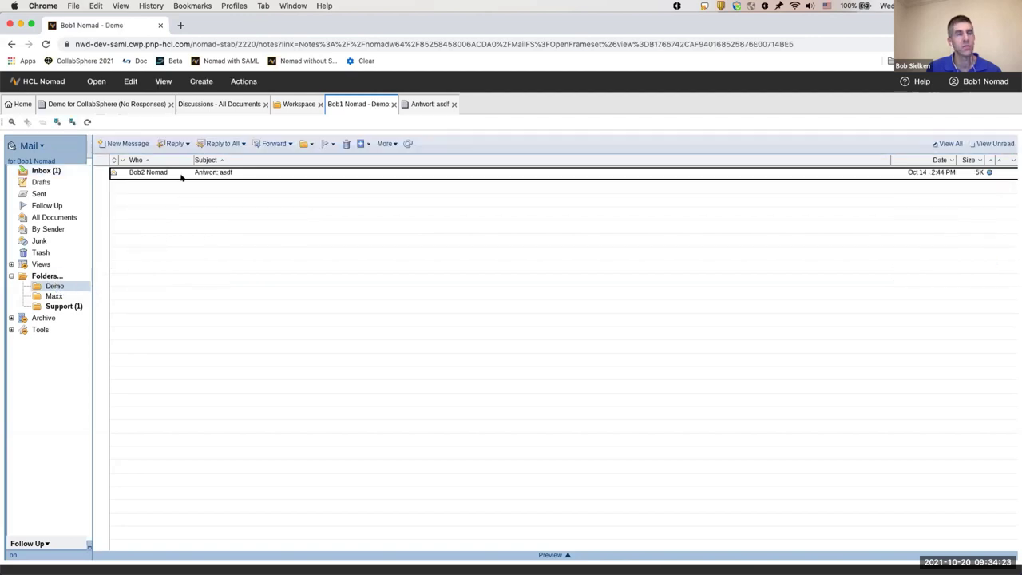